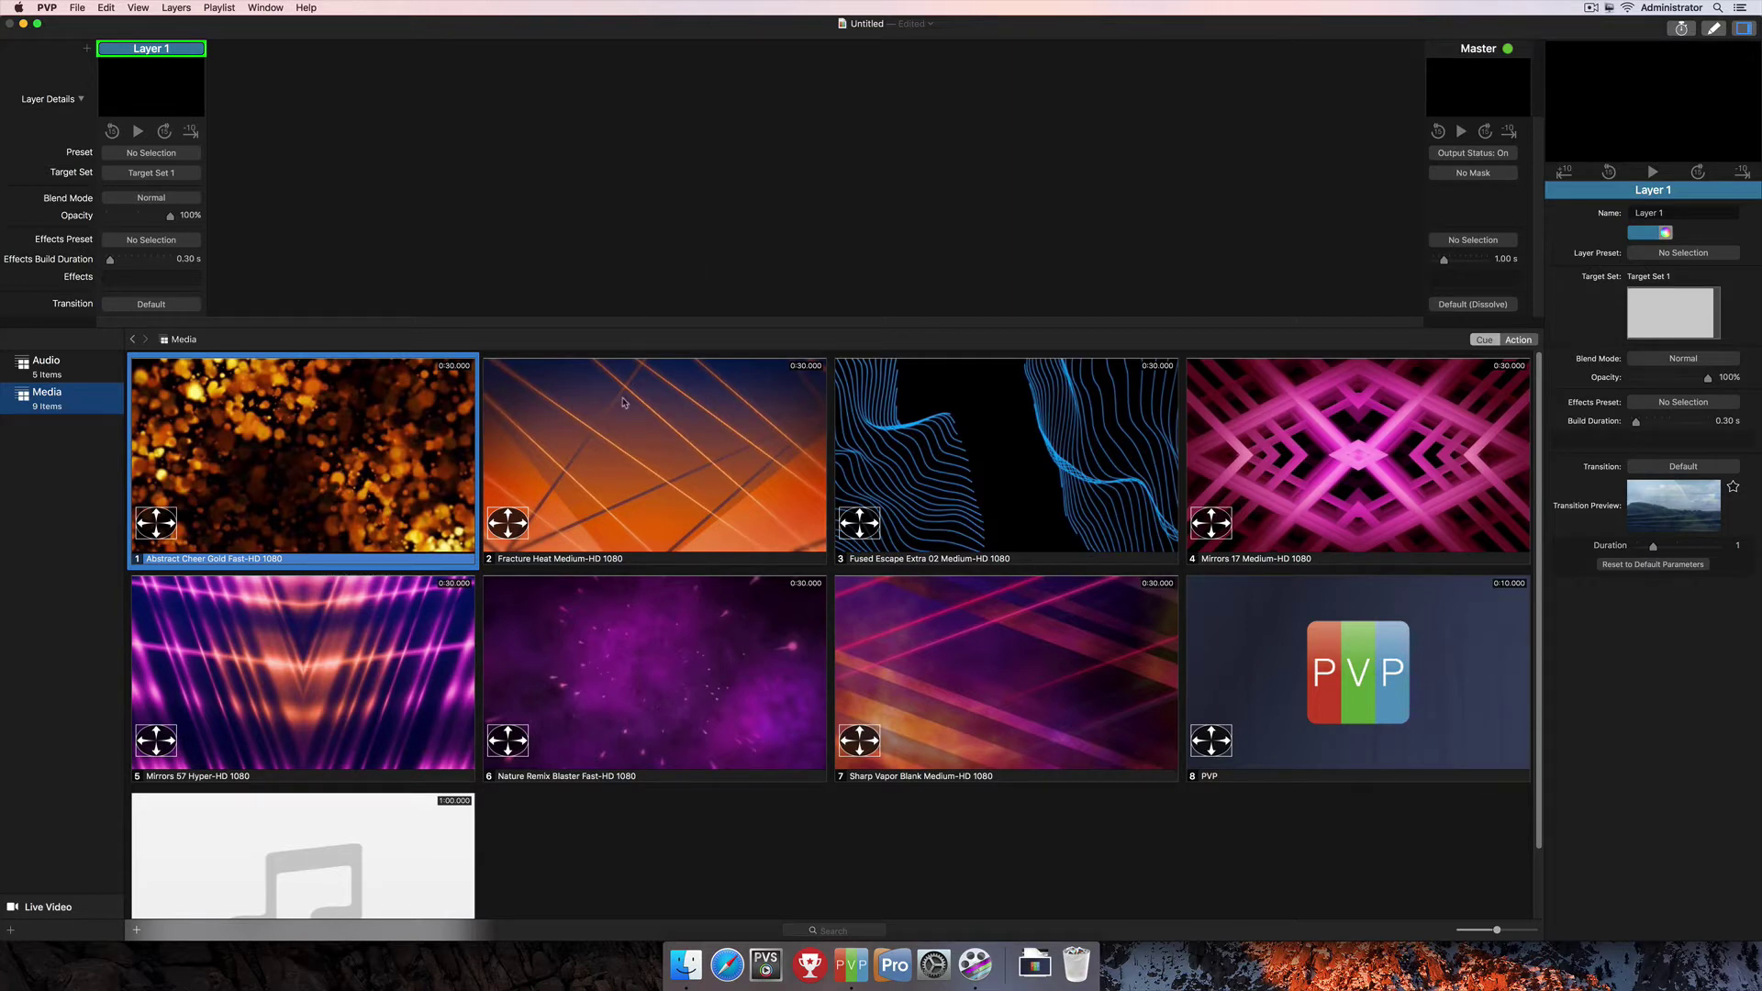
Bring up the context menu of the first cue, Abstract Cheer Gold Fast-HD 1080, with its Inspector submenu
right_click(428, 458)
mouse_move(427, 460)
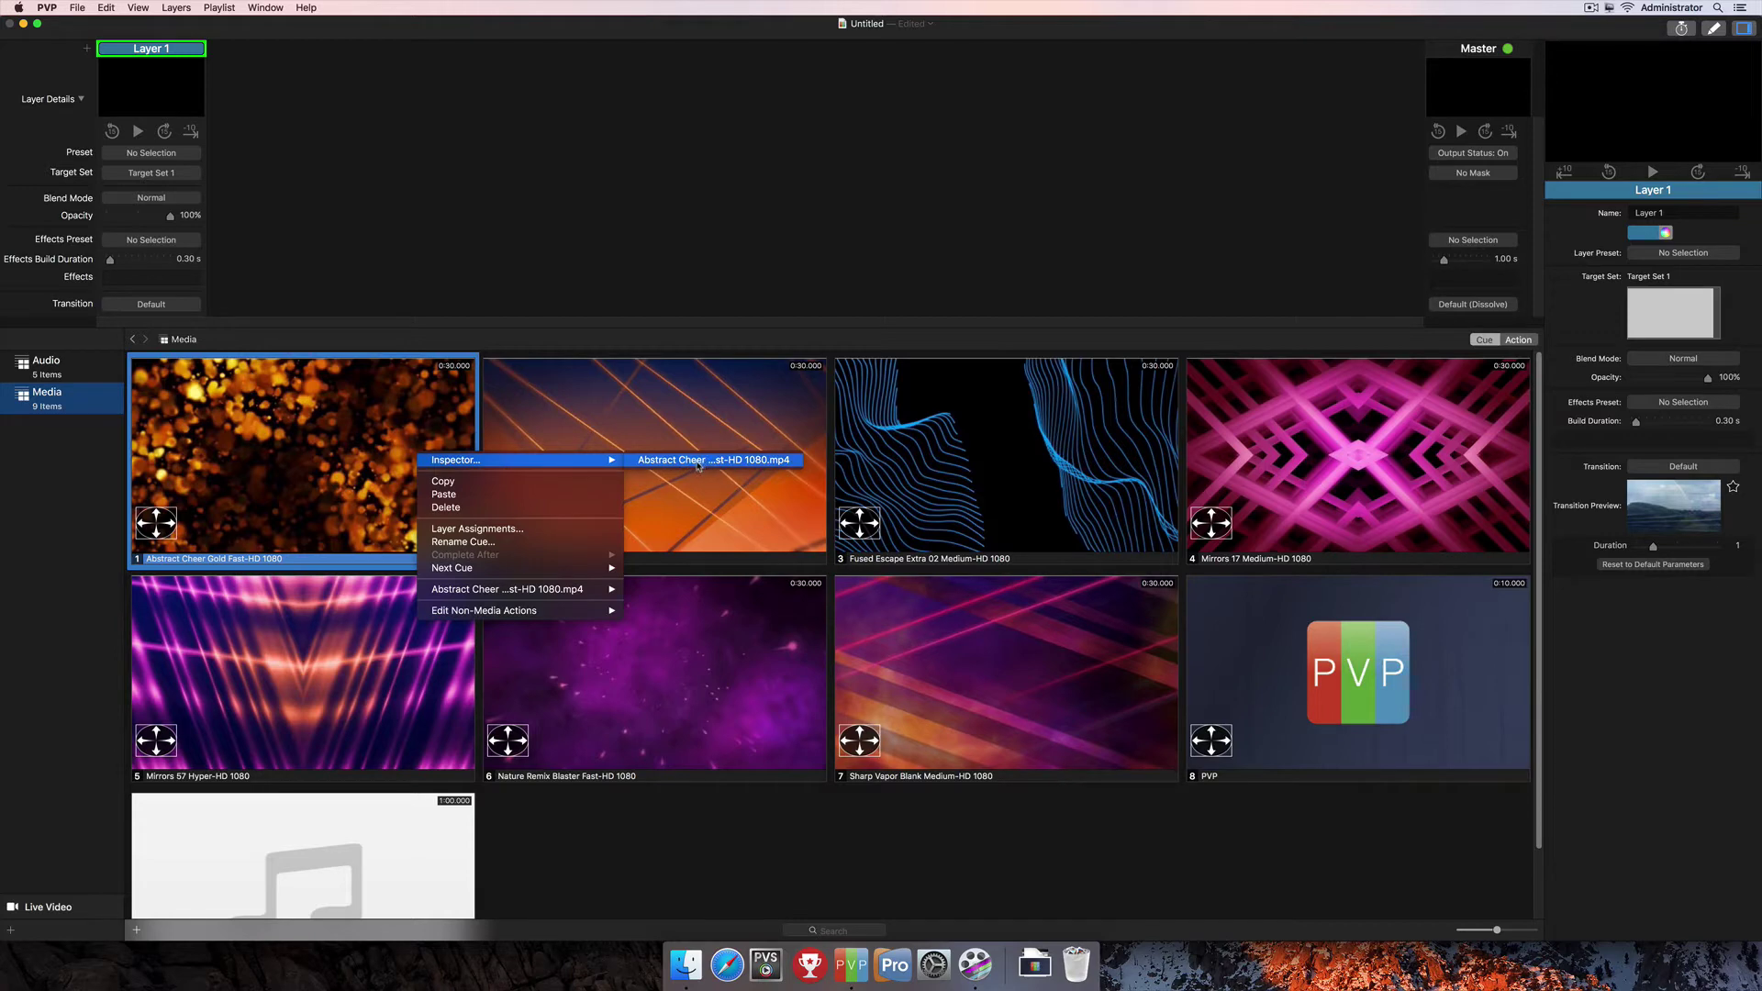
Open the Abstract Cheer Gold .mp4 inspector, reposition its window, and keep Next as the next behavior
click(724, 467)
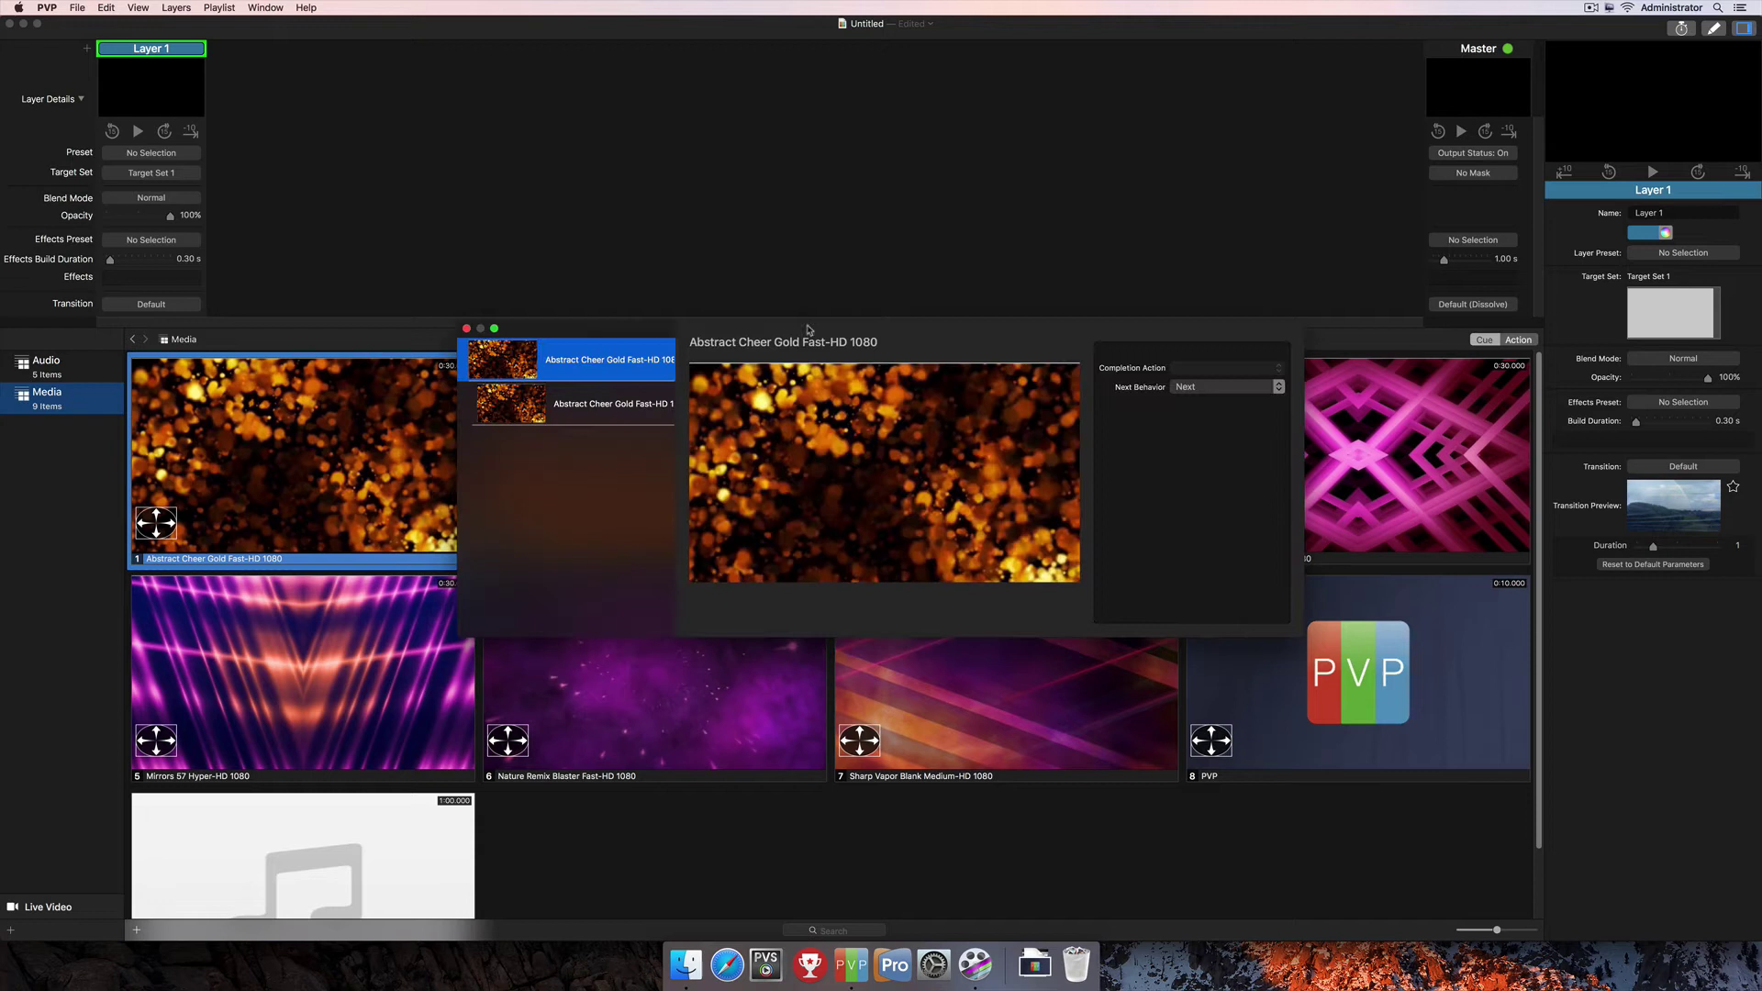
drag(949, 329, 911, 111)
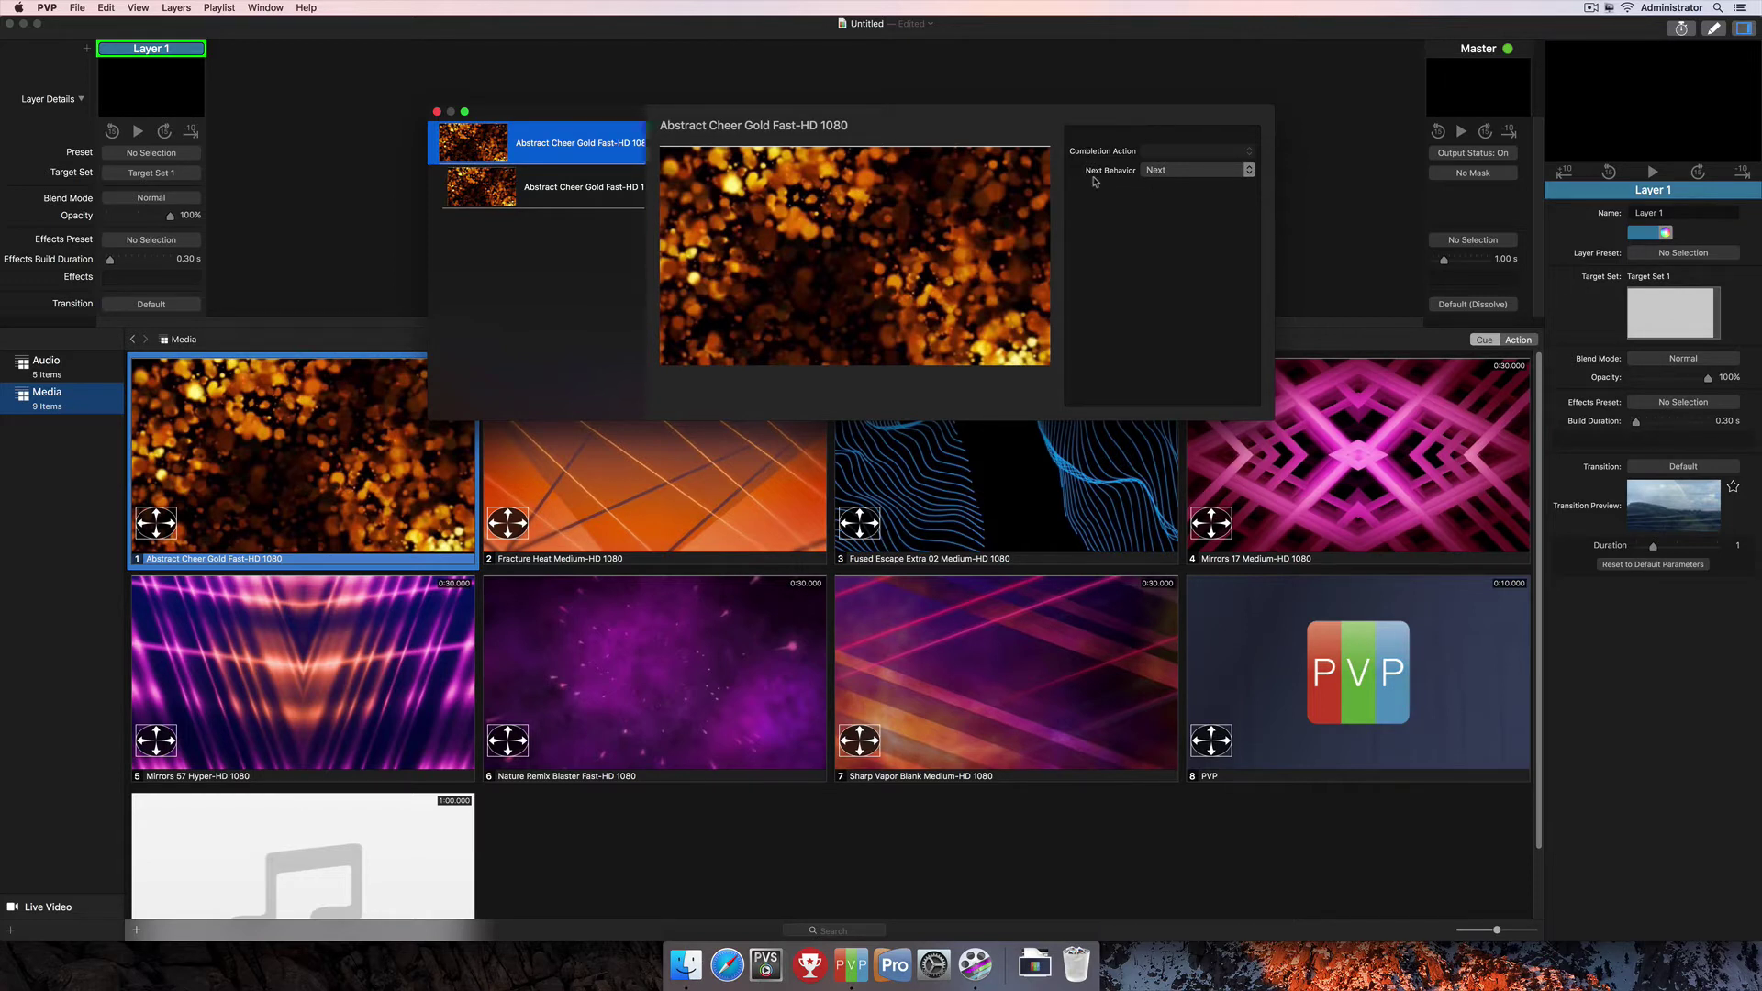
click(1187, 172)
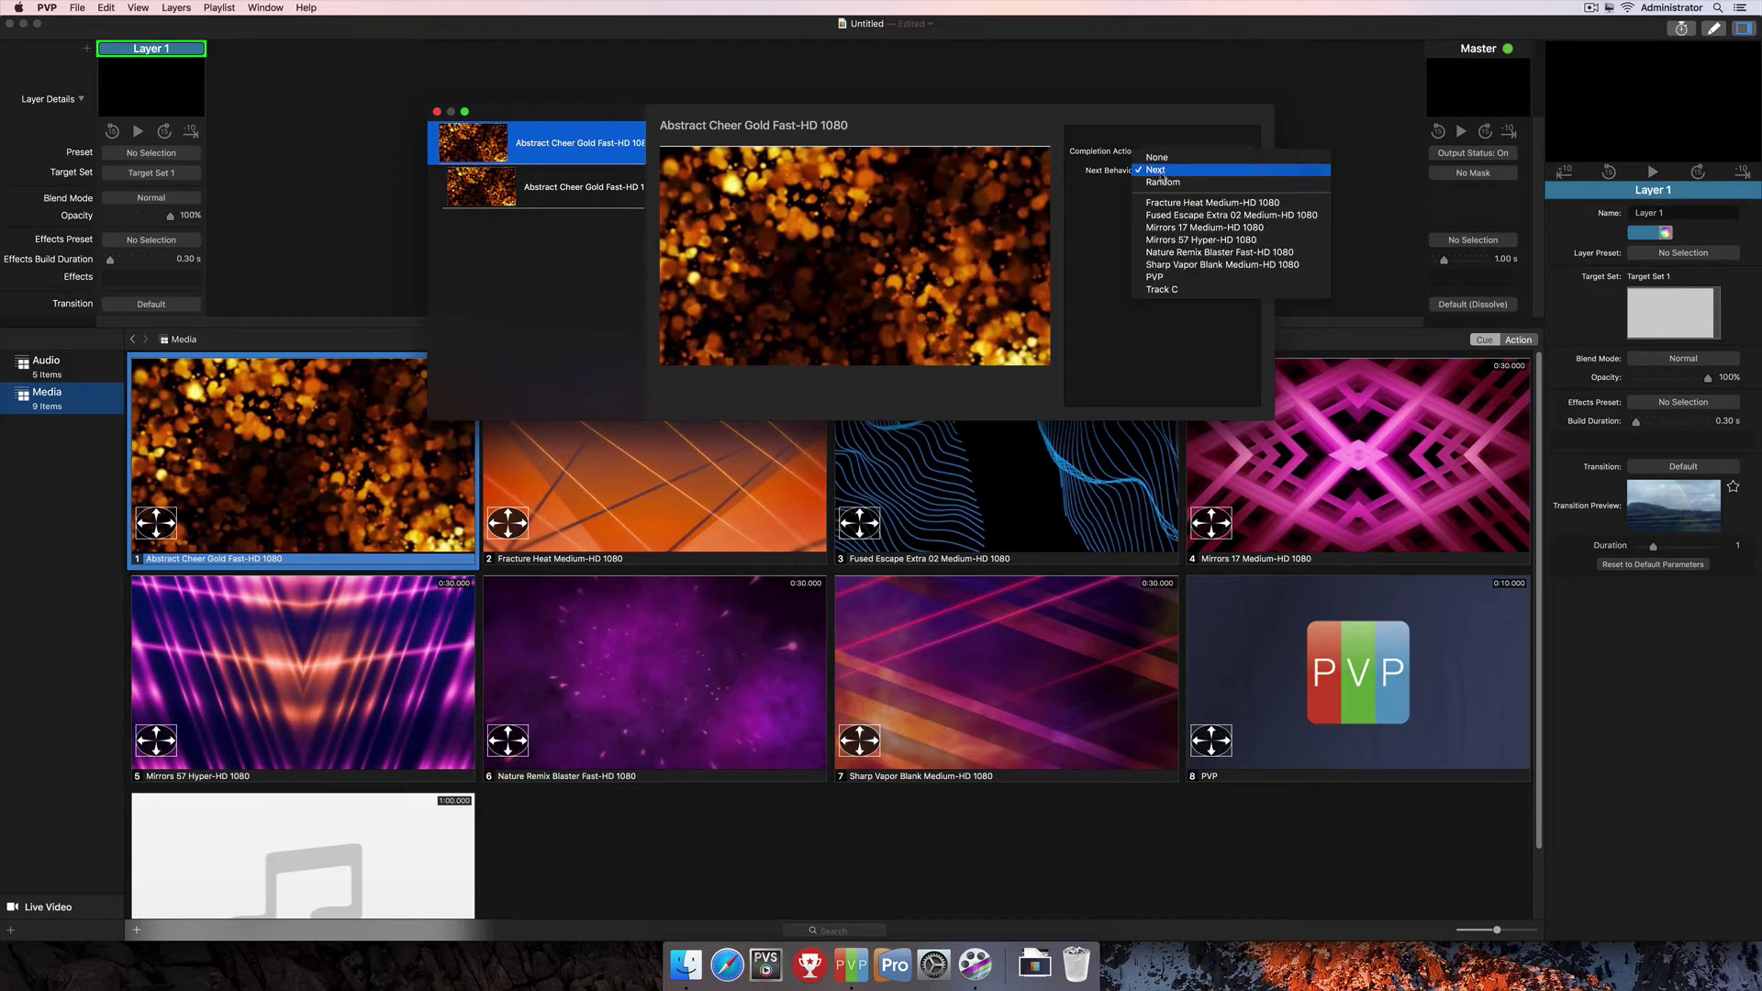
click(1162, 173)
drag(964, 115, 1114, 85)
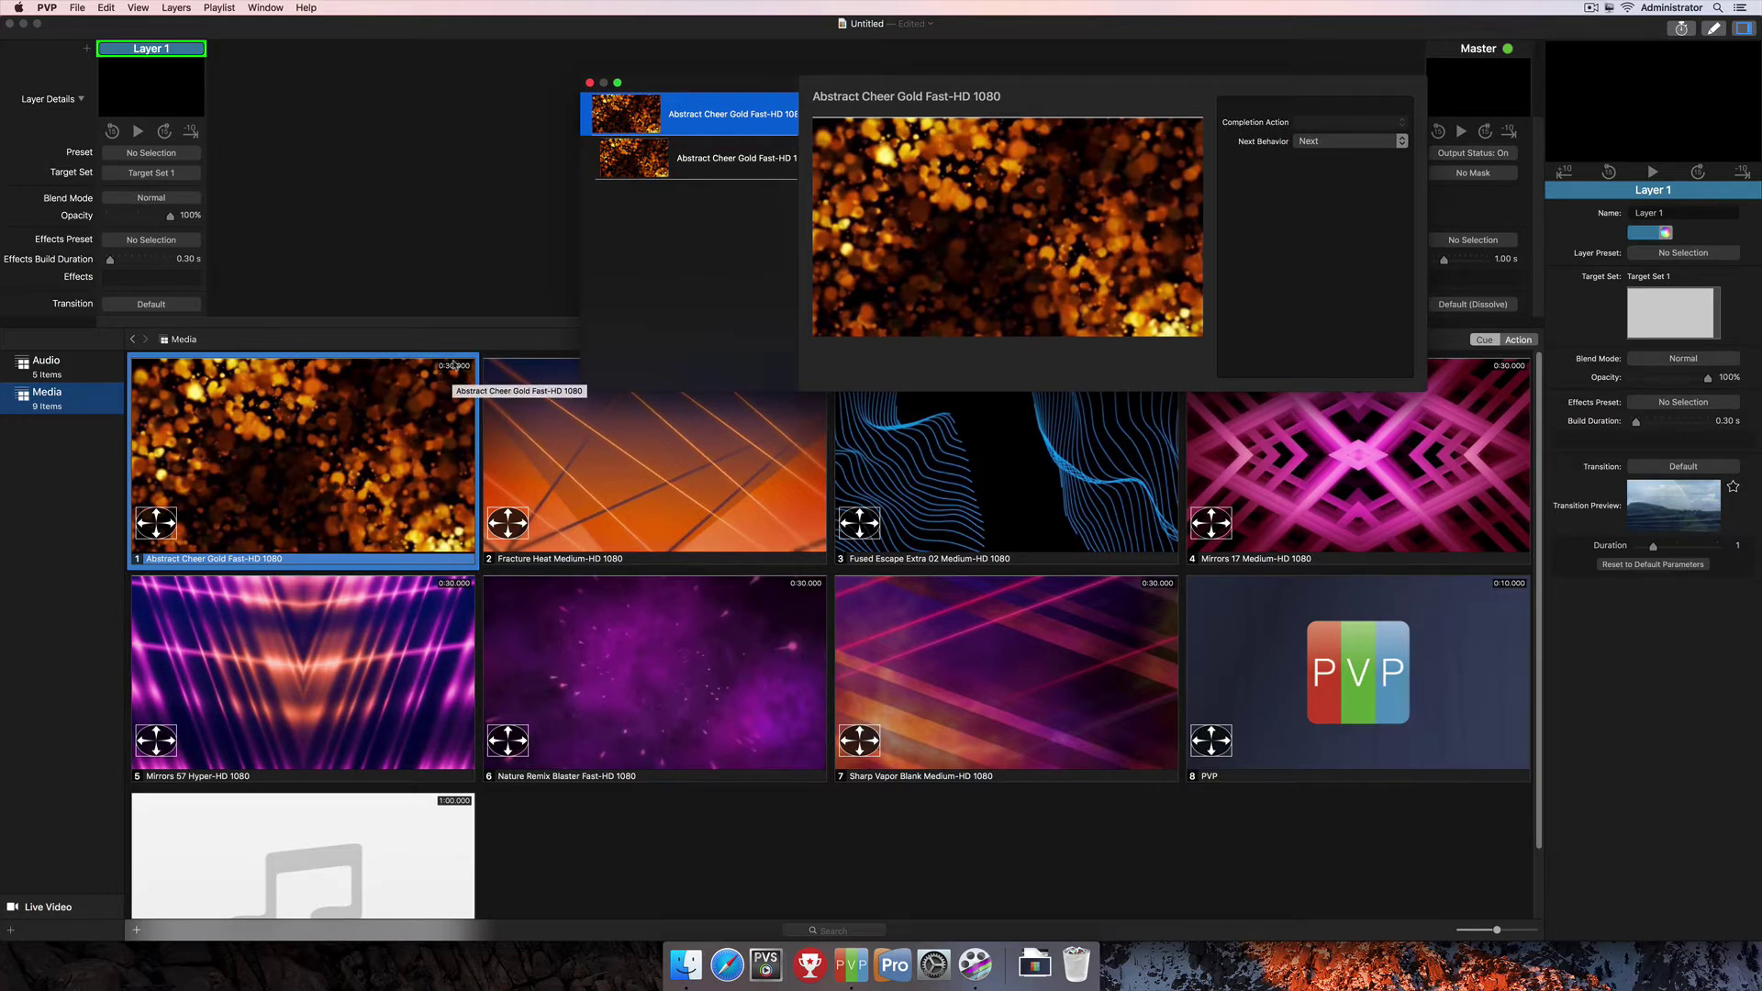
drag(1095, 85, 886, 155)
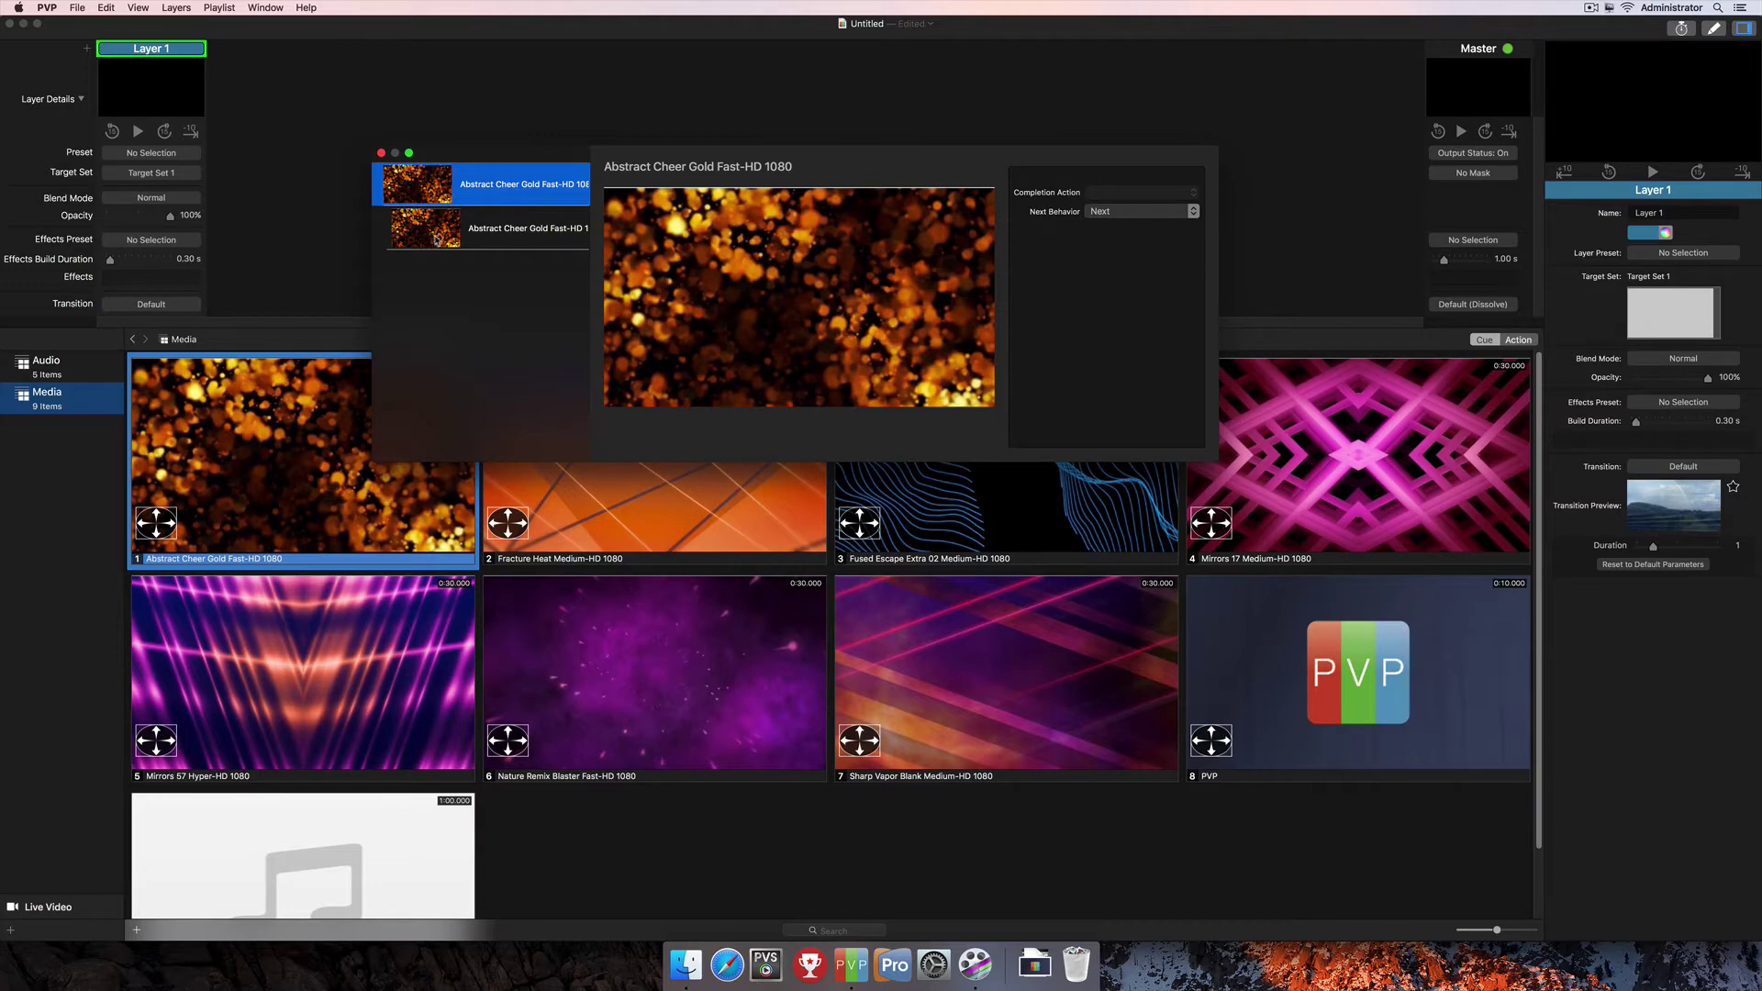
Show the .mp4 file's info and playback controls, leaving layer assignment Unassigned
click(523, 242)
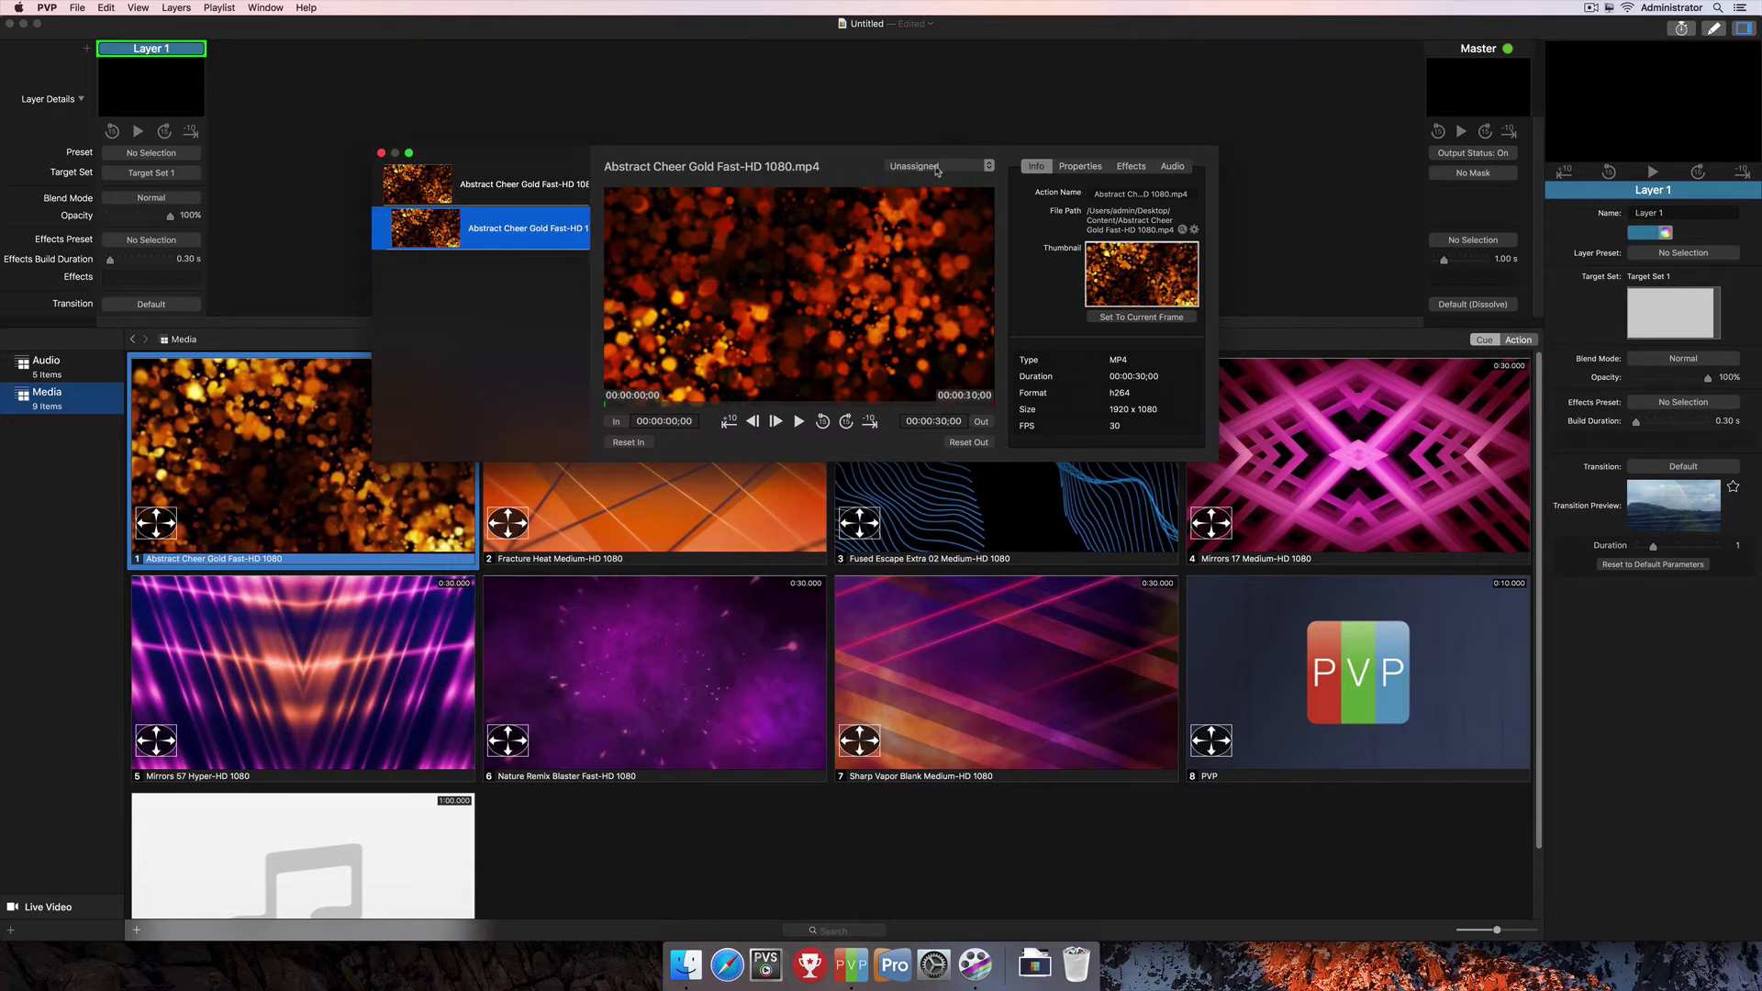
click(969, 172)
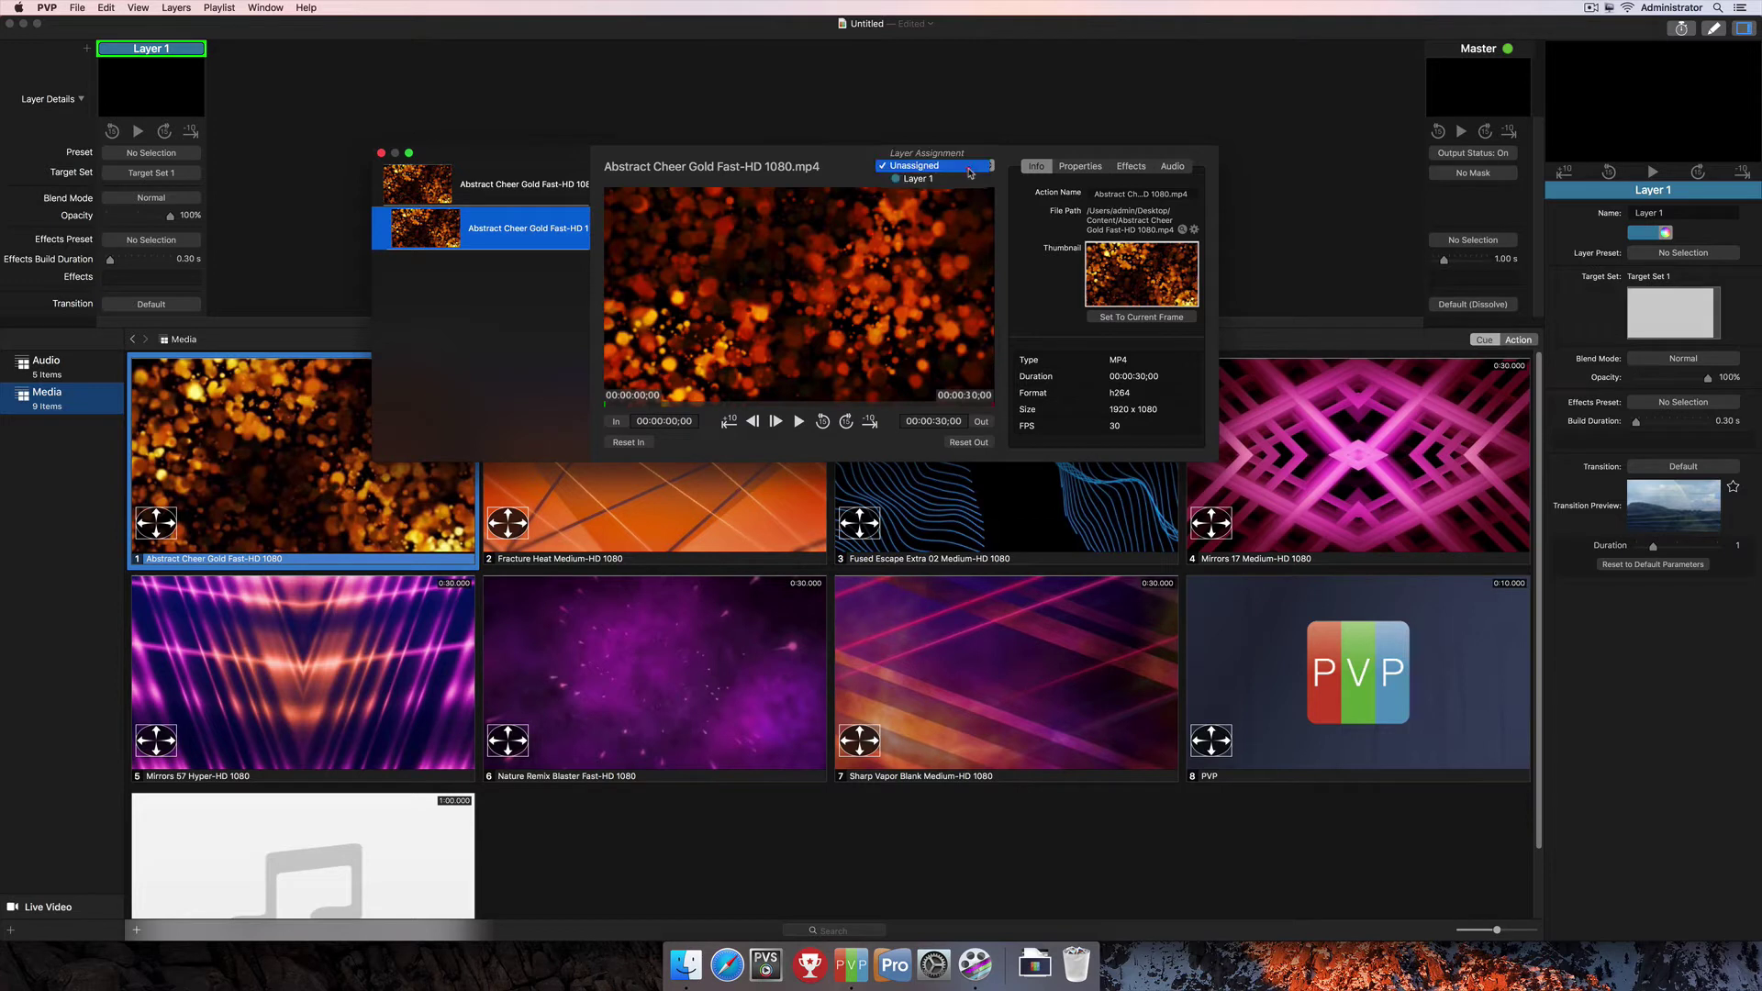
click(912, 166)
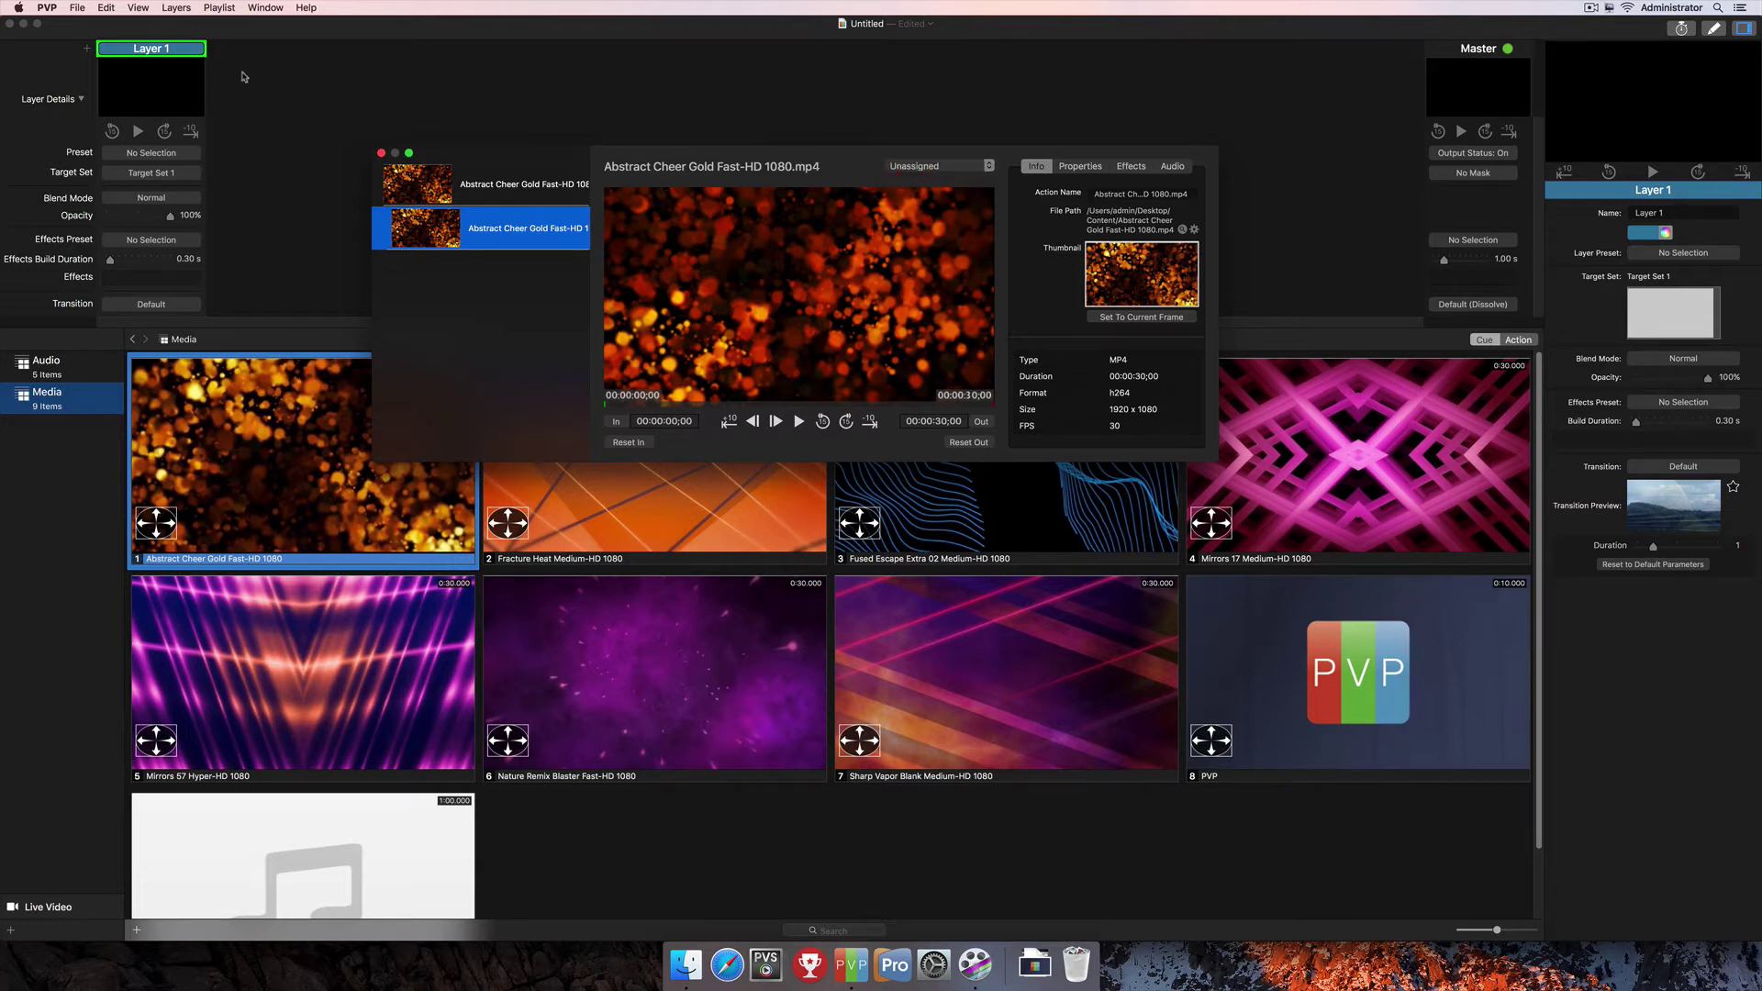
Assign the media to Layer 1, then return it to Unassigned
click(951, 167)
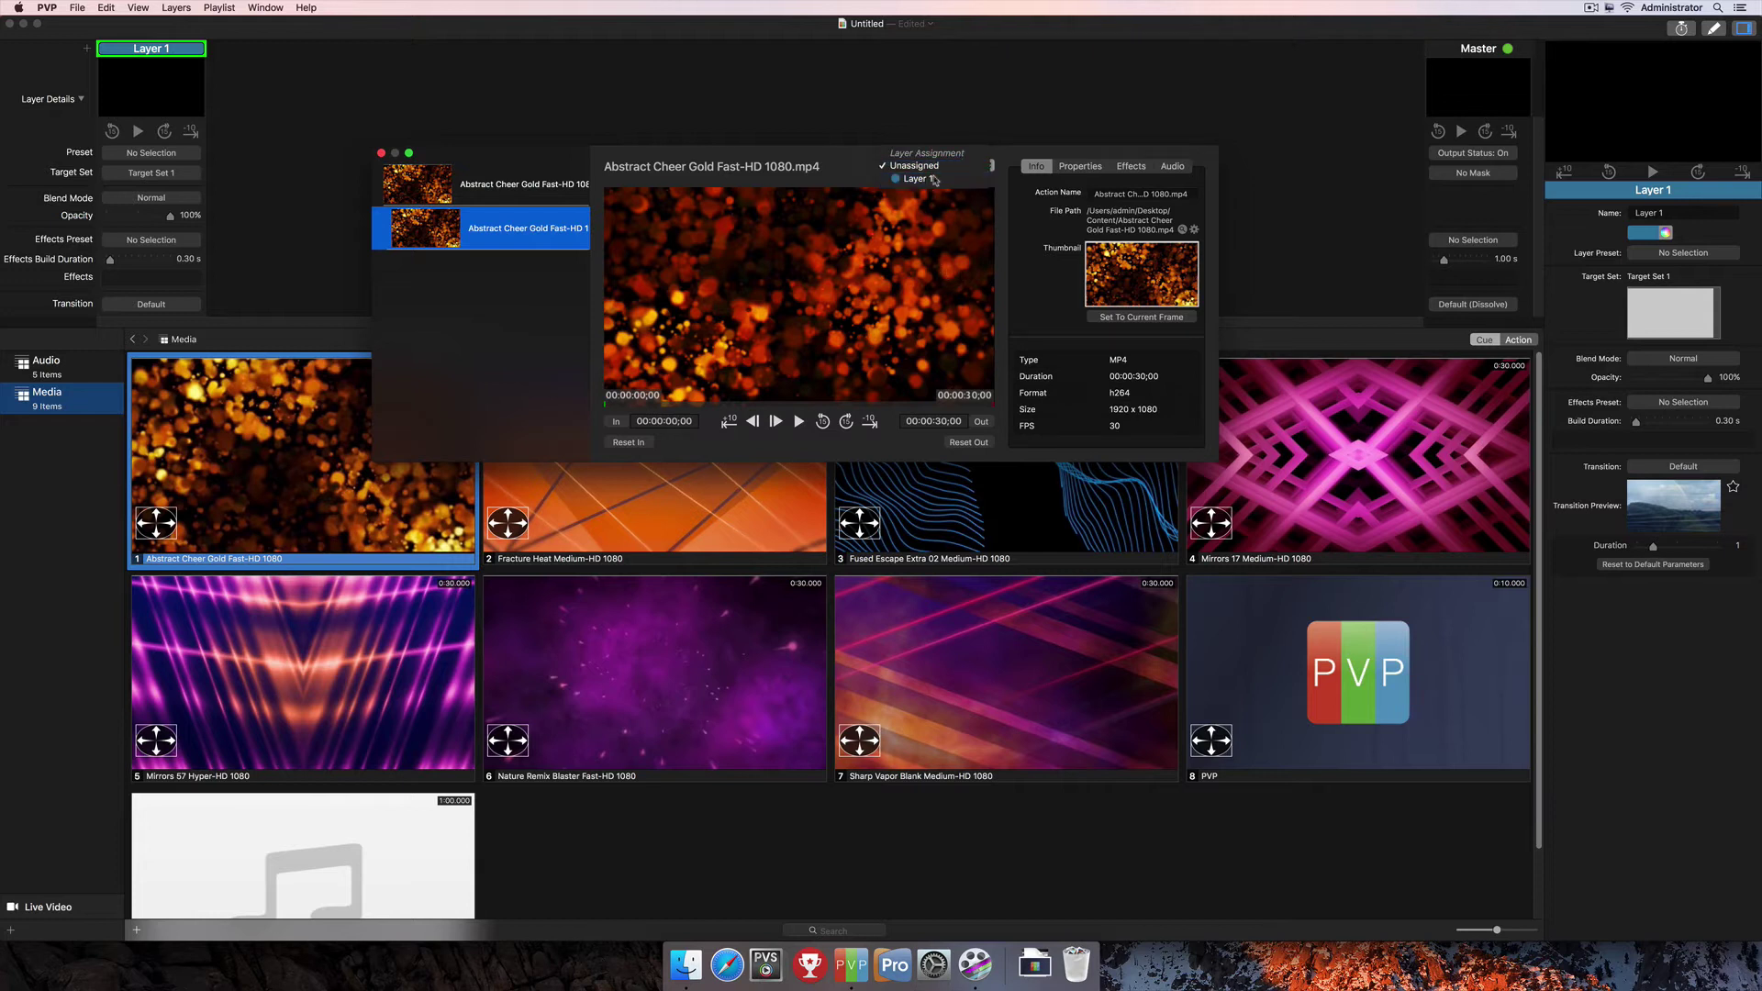
click(925, 181)
click(917, 179)
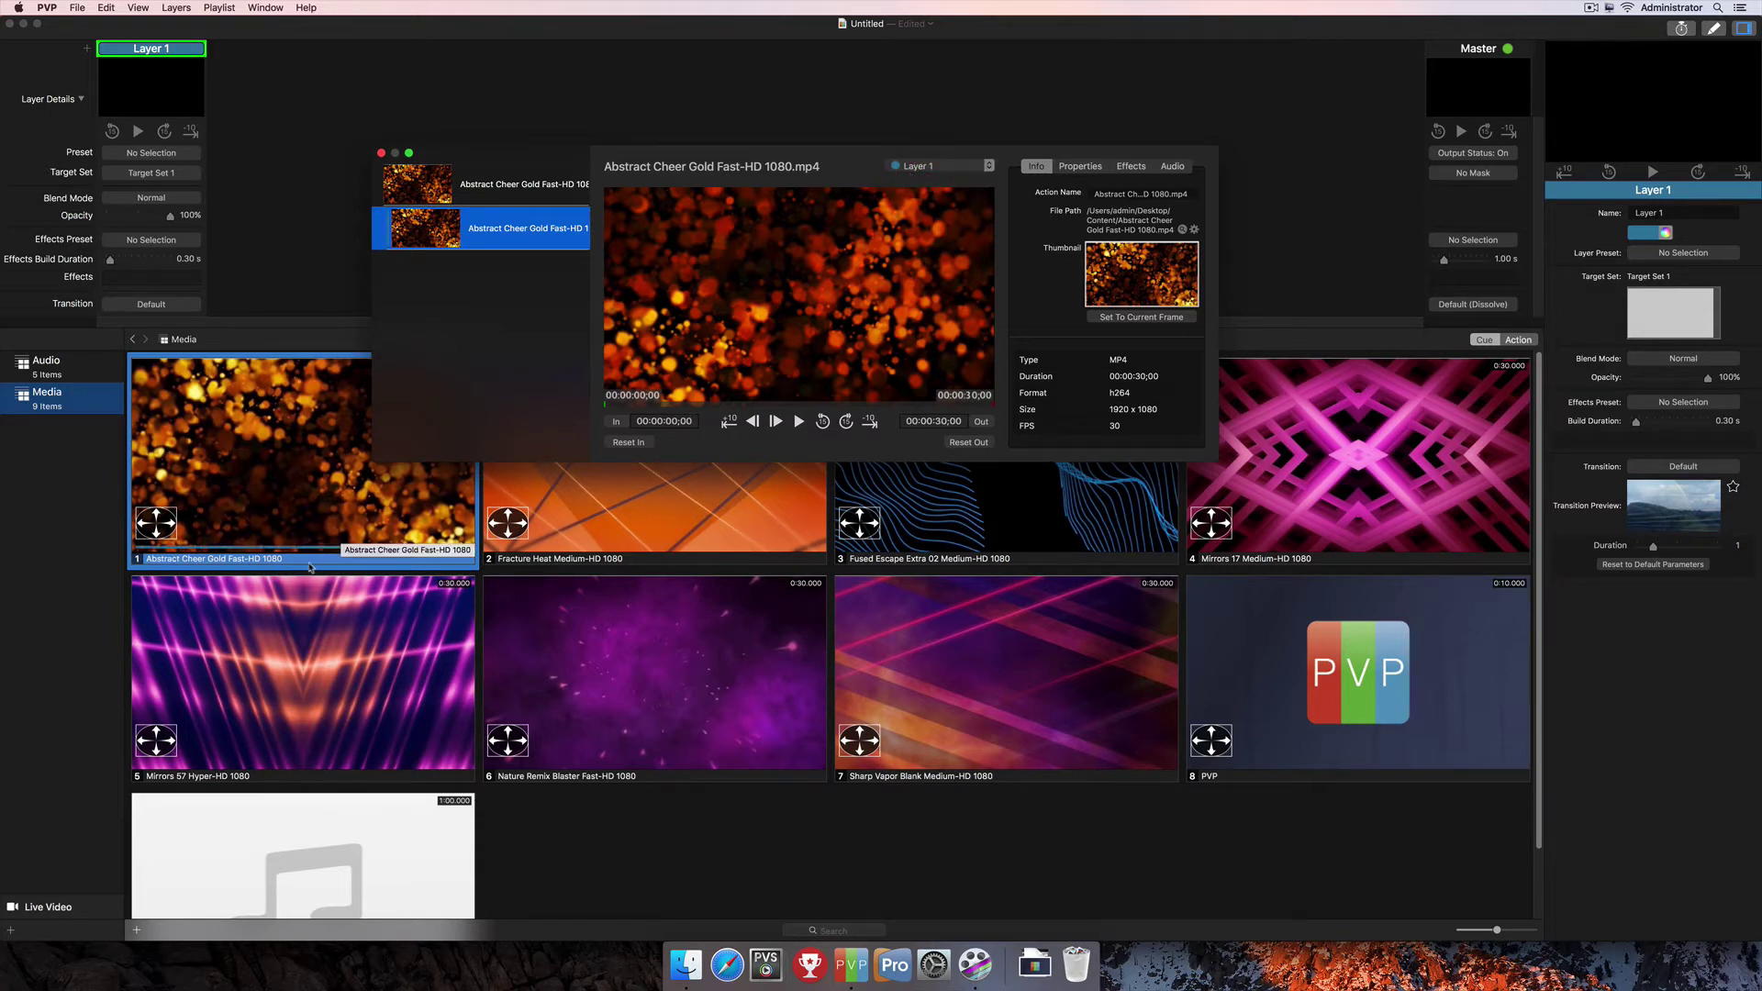
click(956, 167)
click(943, 156)
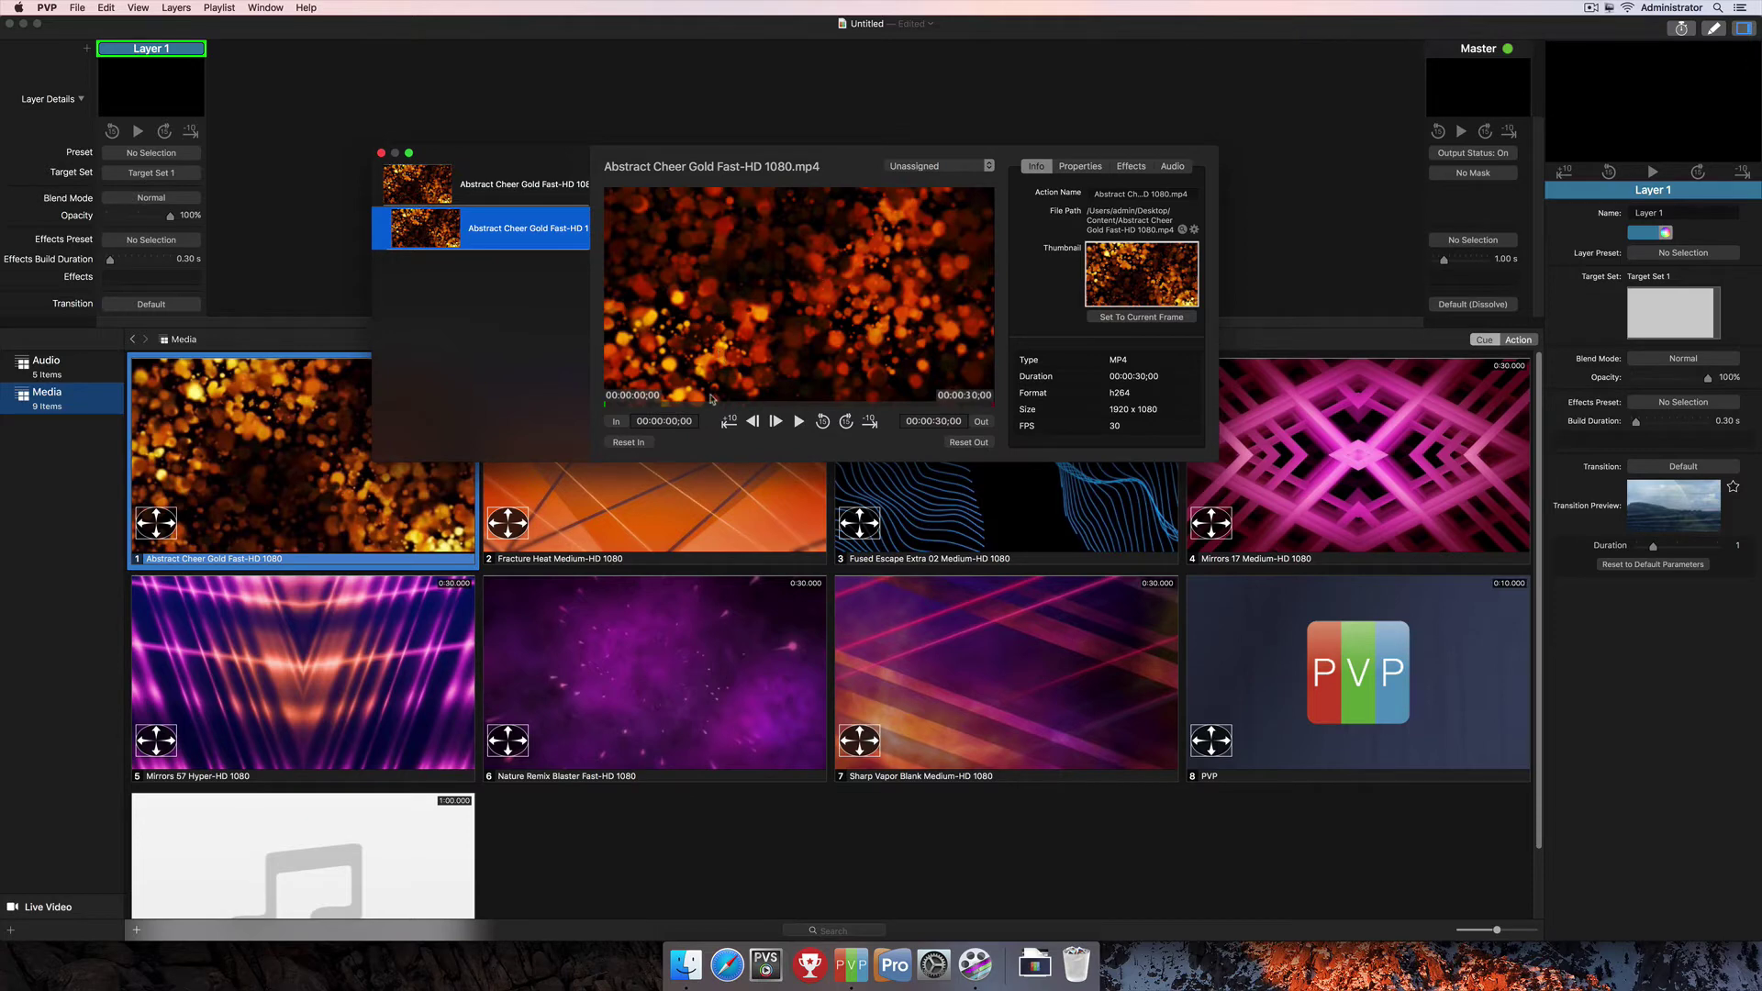
Move the playhead to 00:00:14;15 and set both forward and backward skip amounts to 90
click(791, 405)
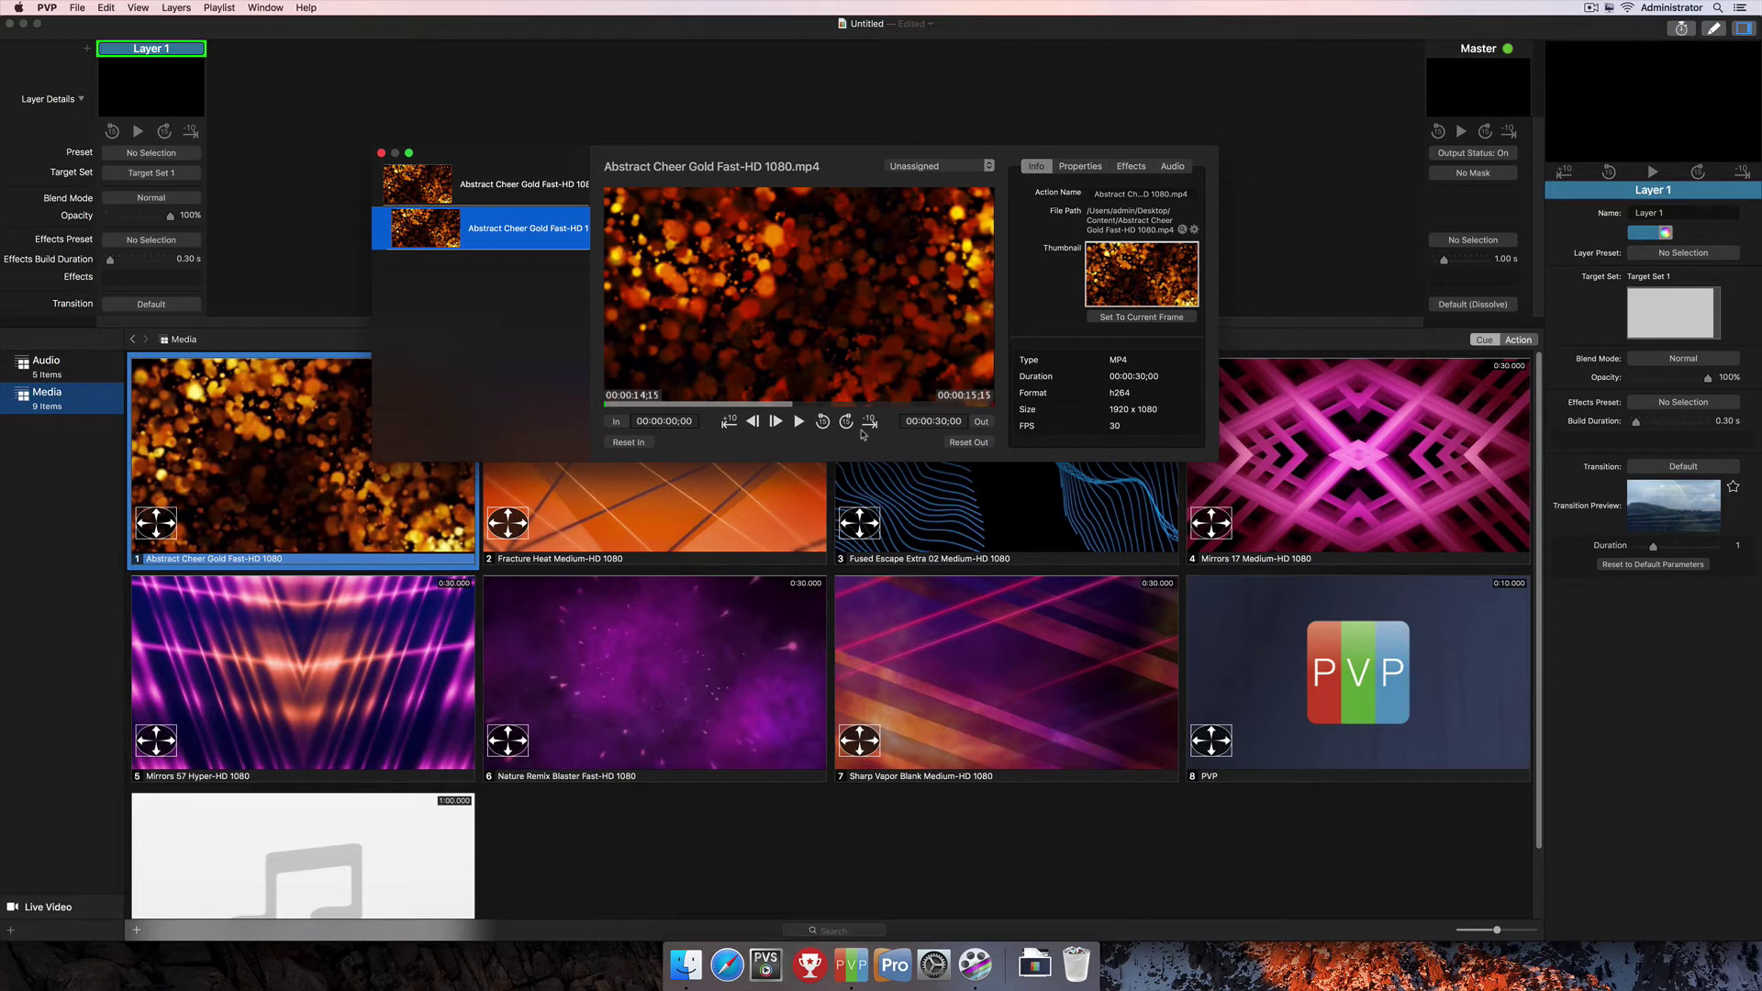
click(730, 423)
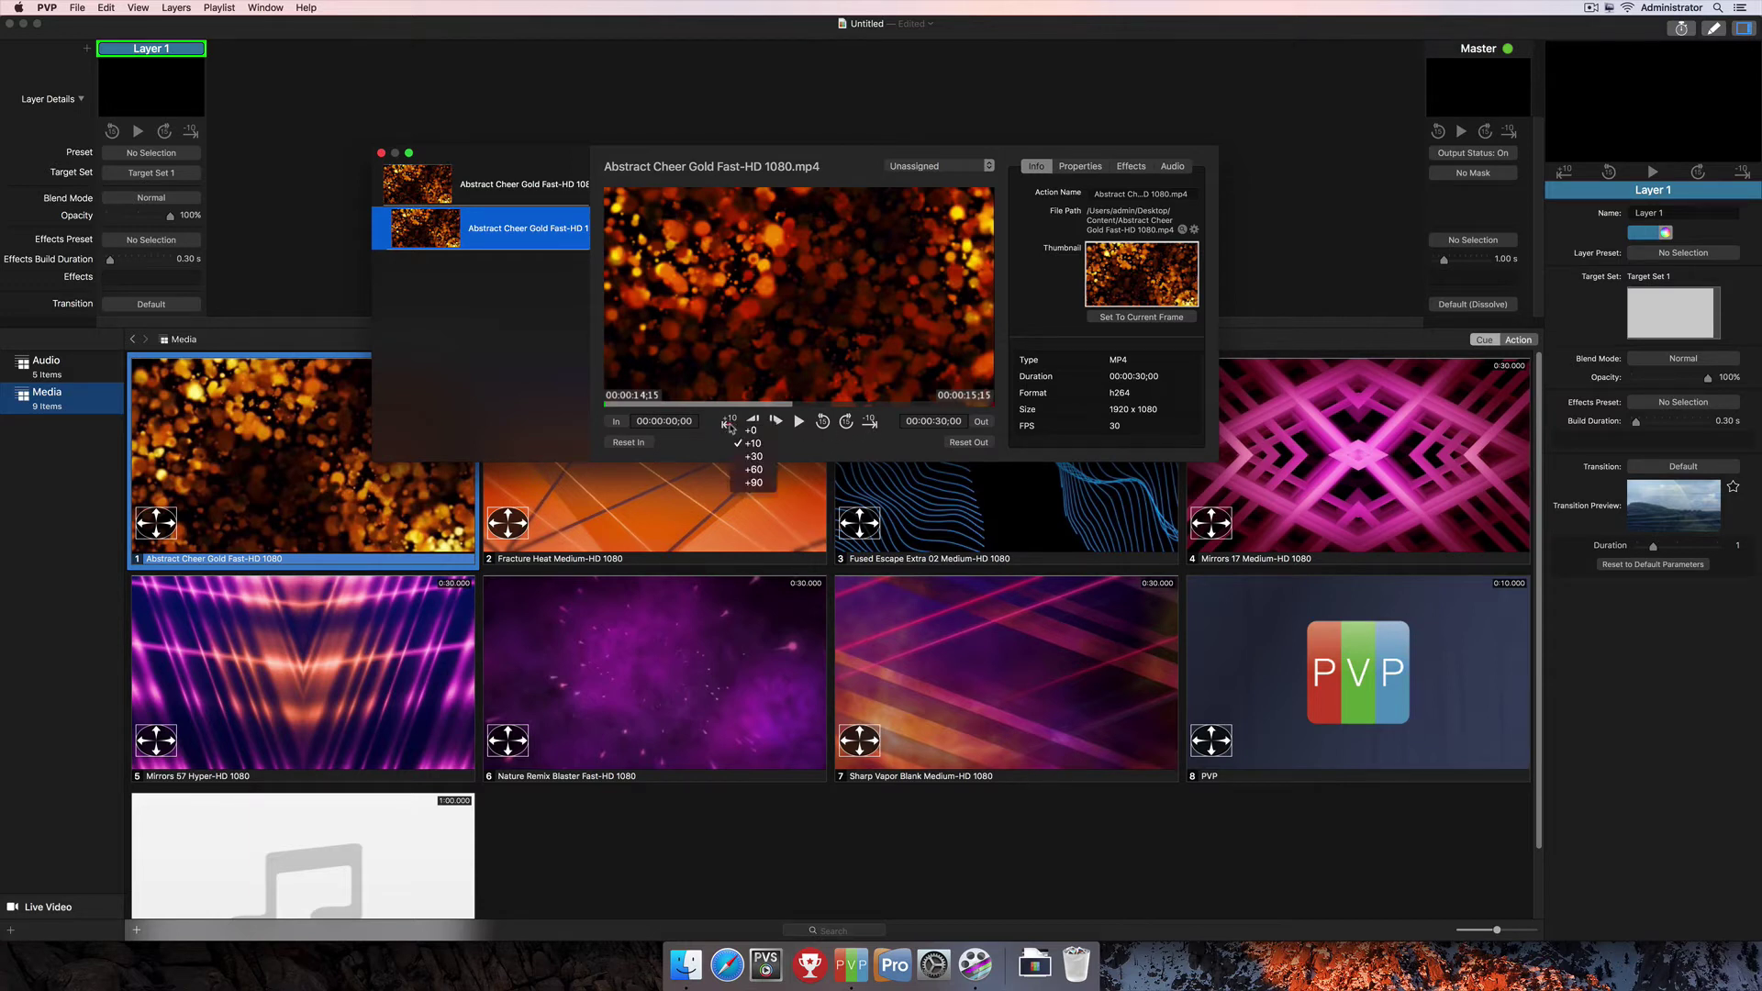
click(764, 484)
click(869, 424)
click(897, 481)
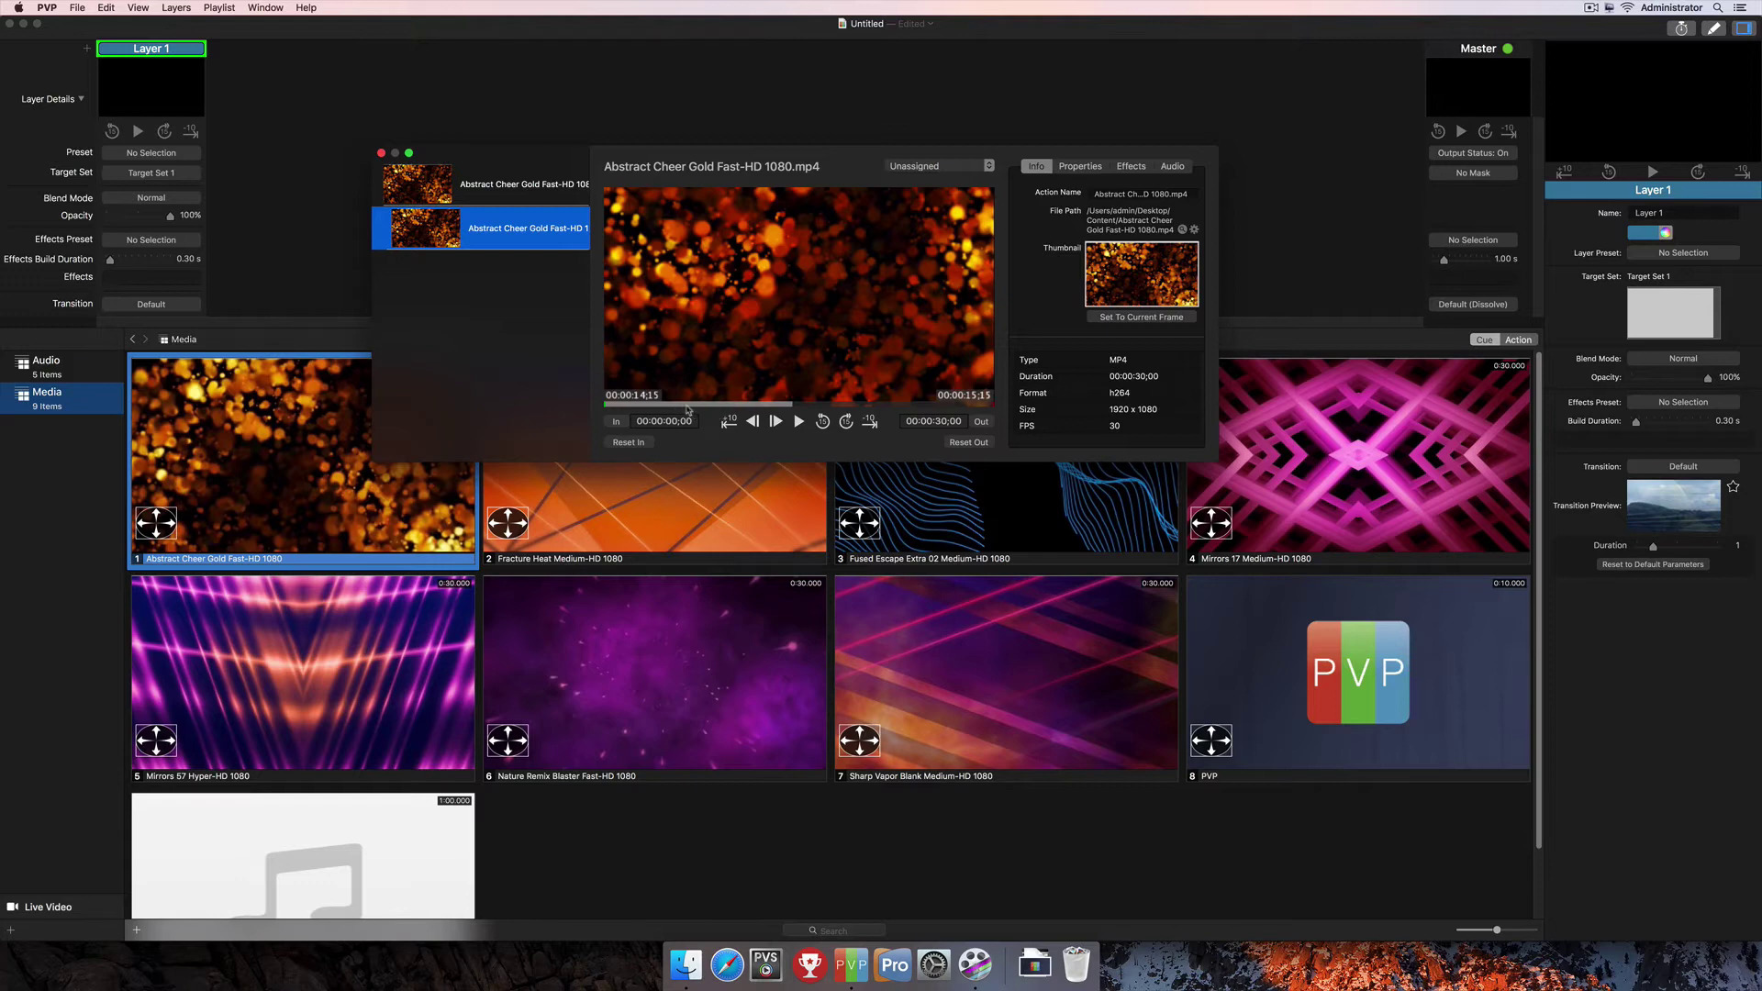
click(686, 405)
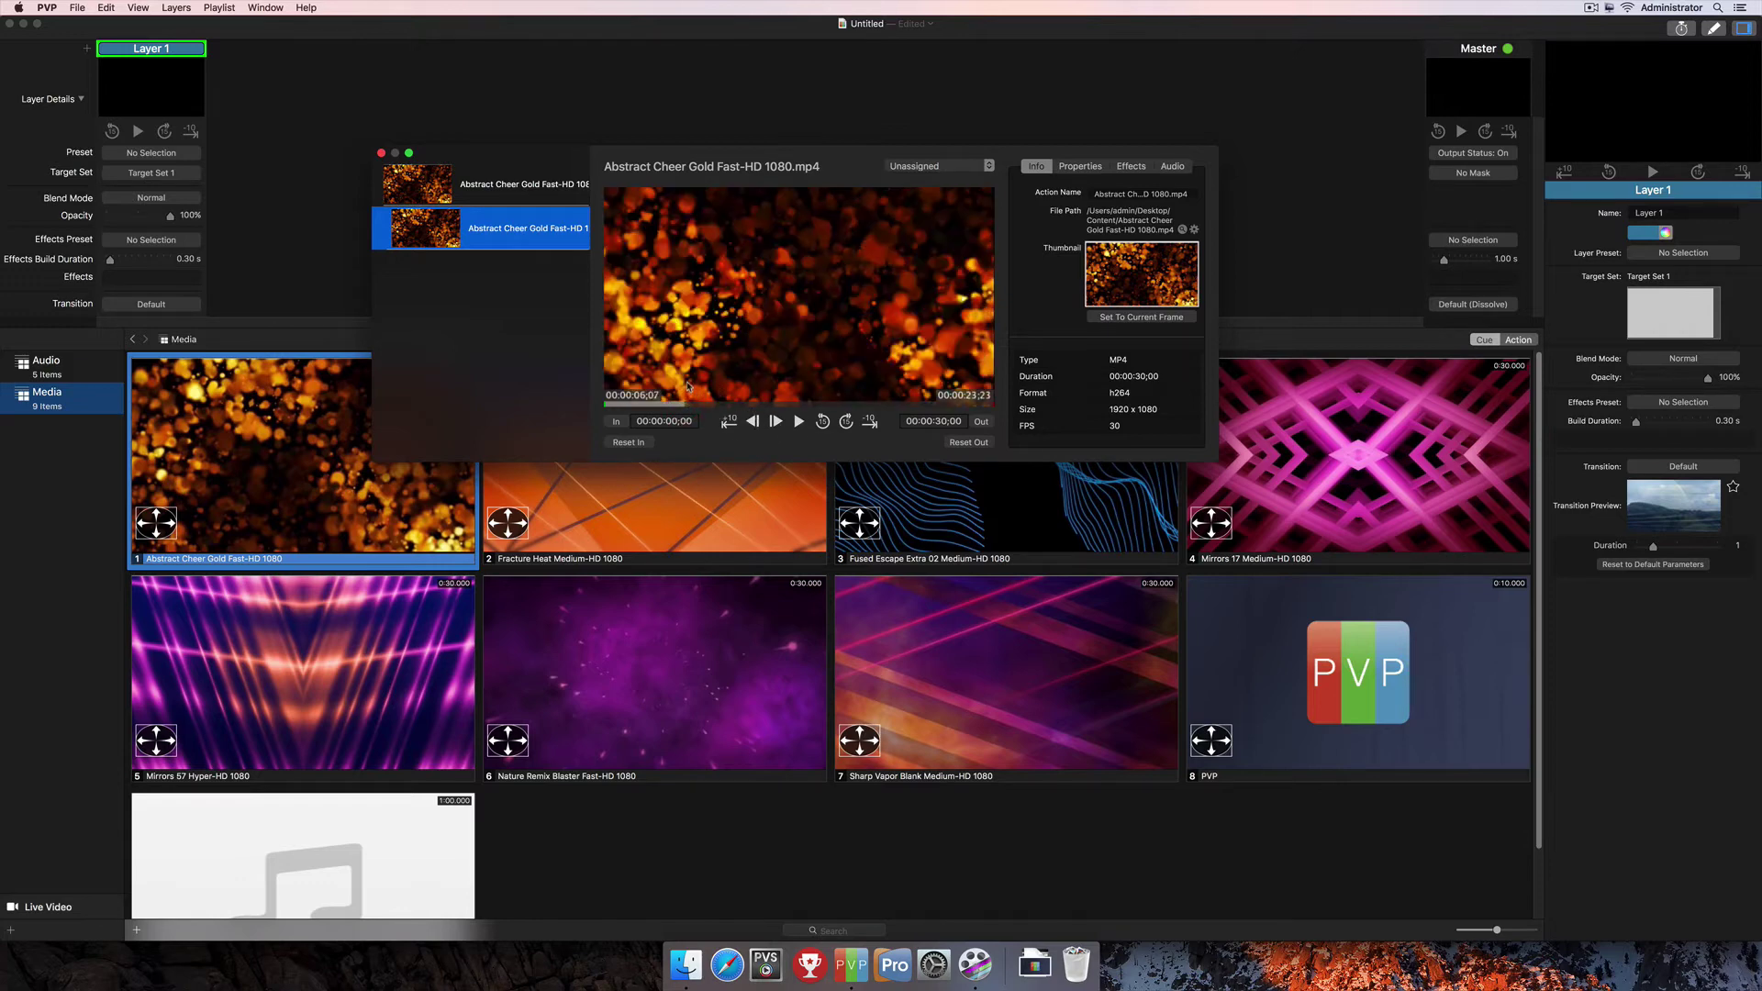
click(619, 423)
click(877, 405)
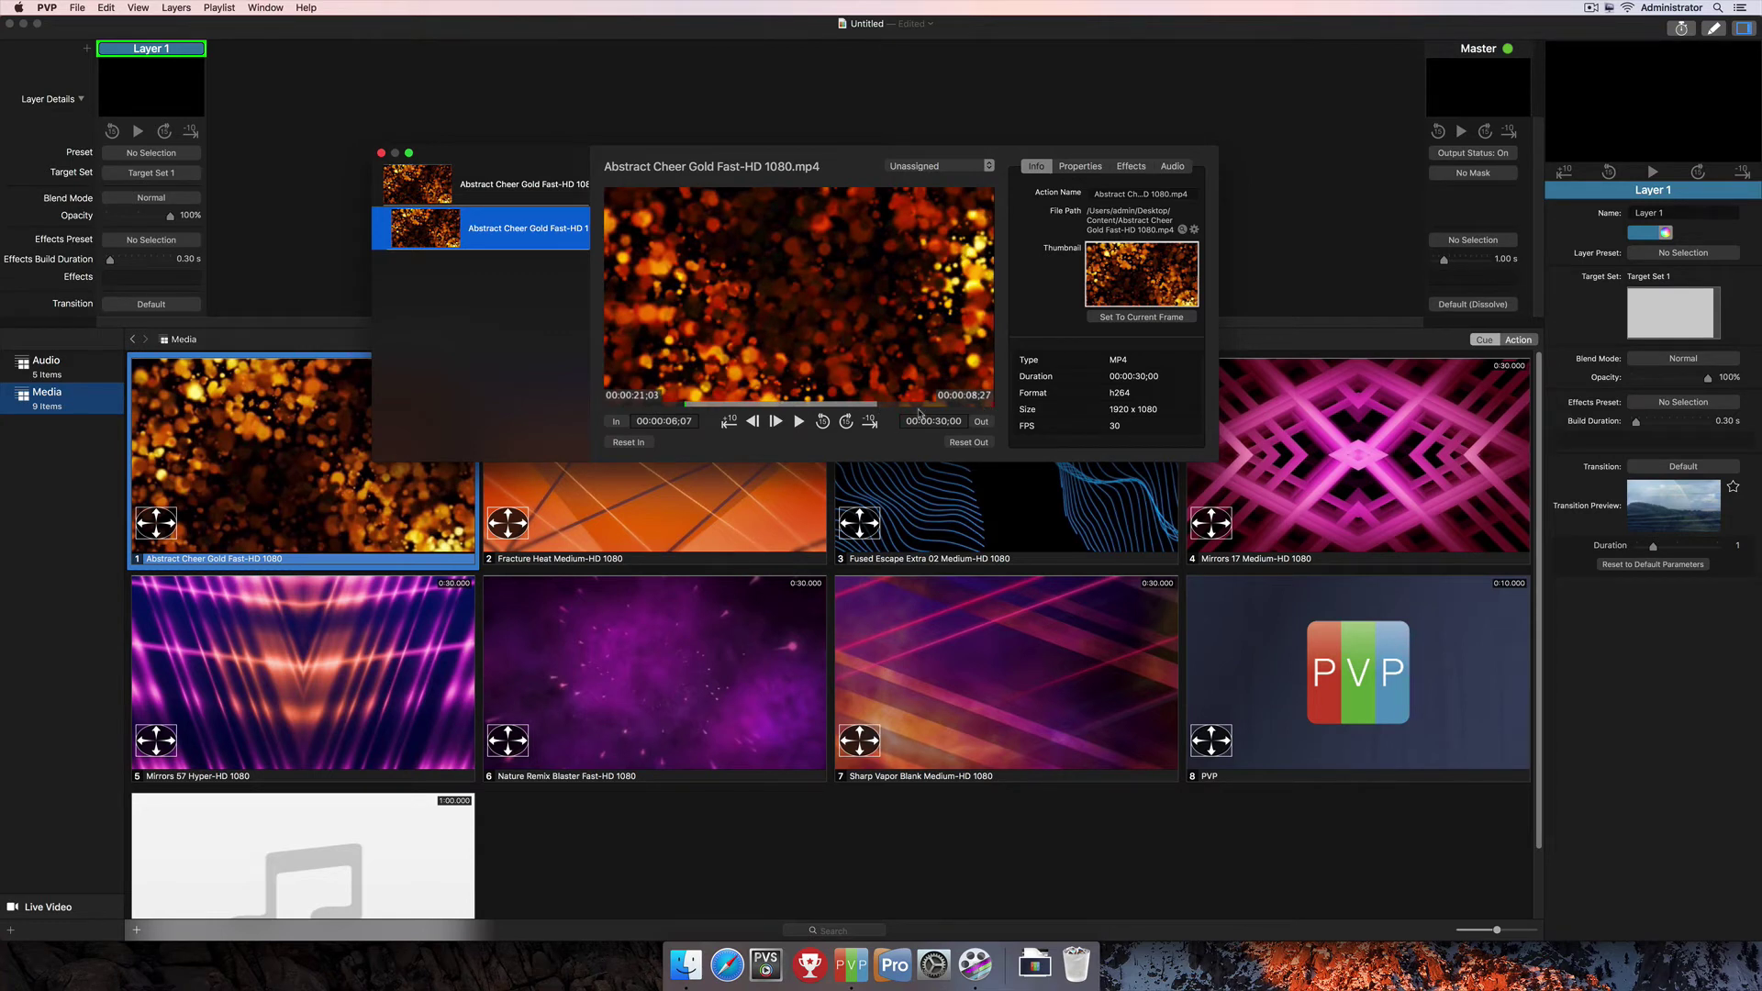
click(988, 419)
click(840, 405)
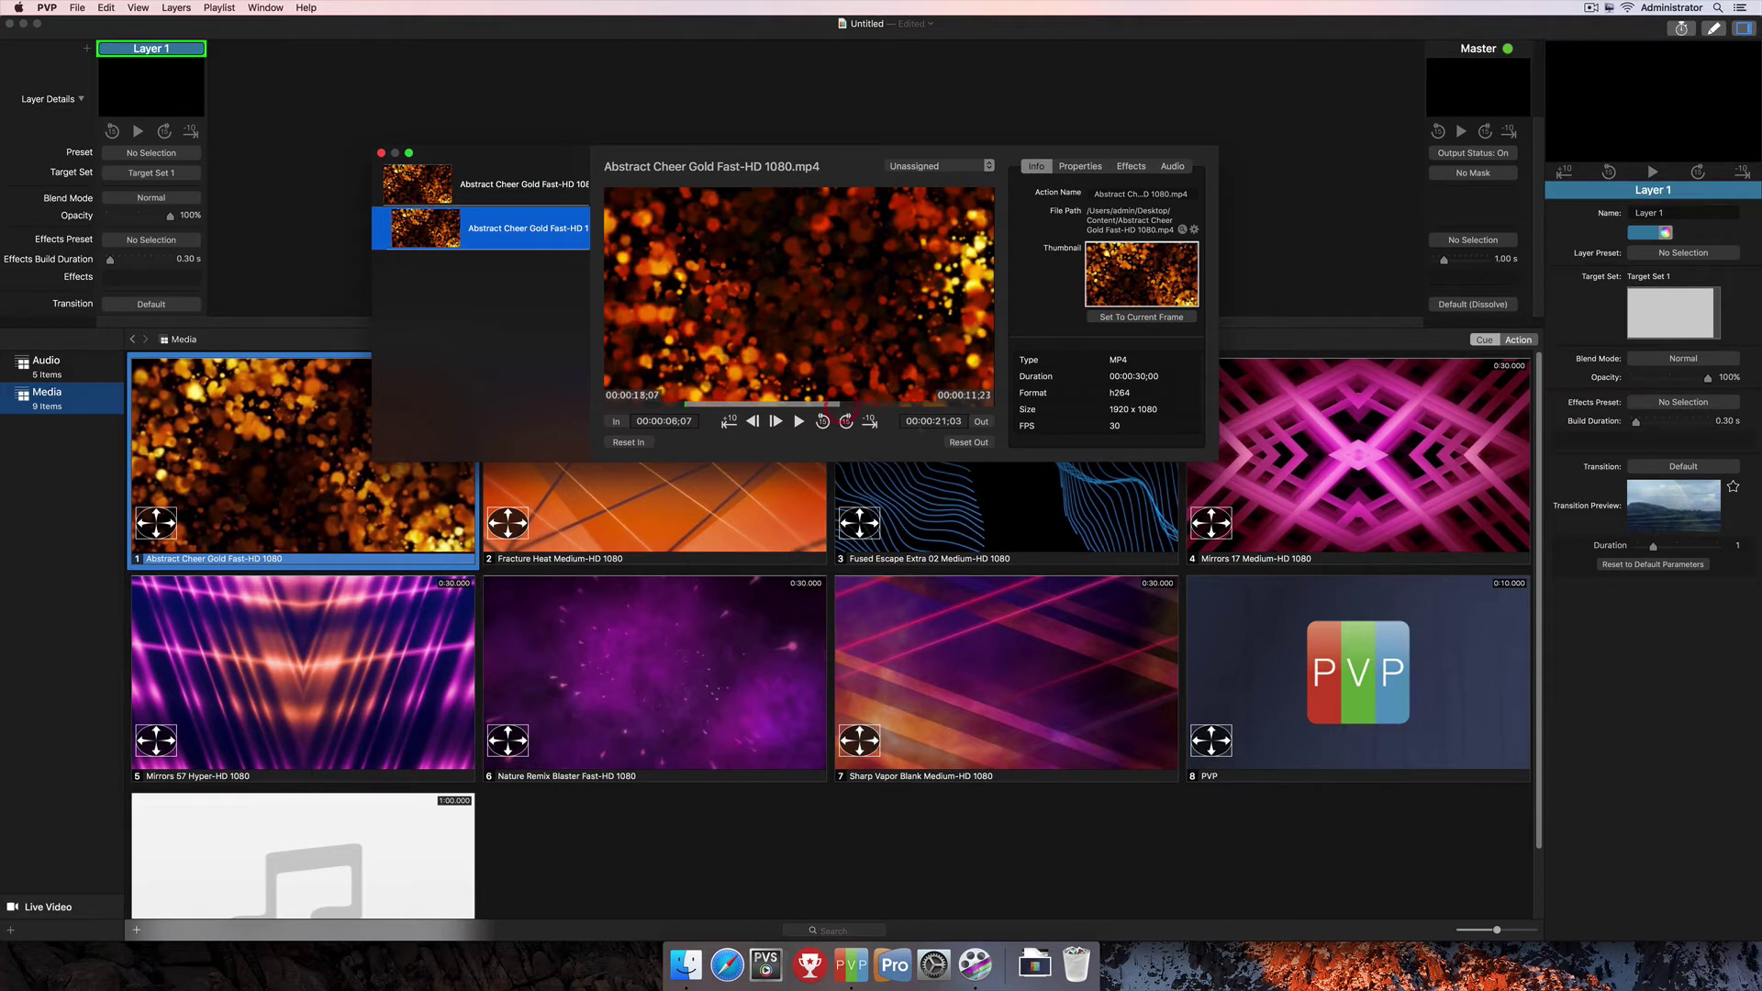
click(965, 447)
click(638, 443)
click(1183, 230)
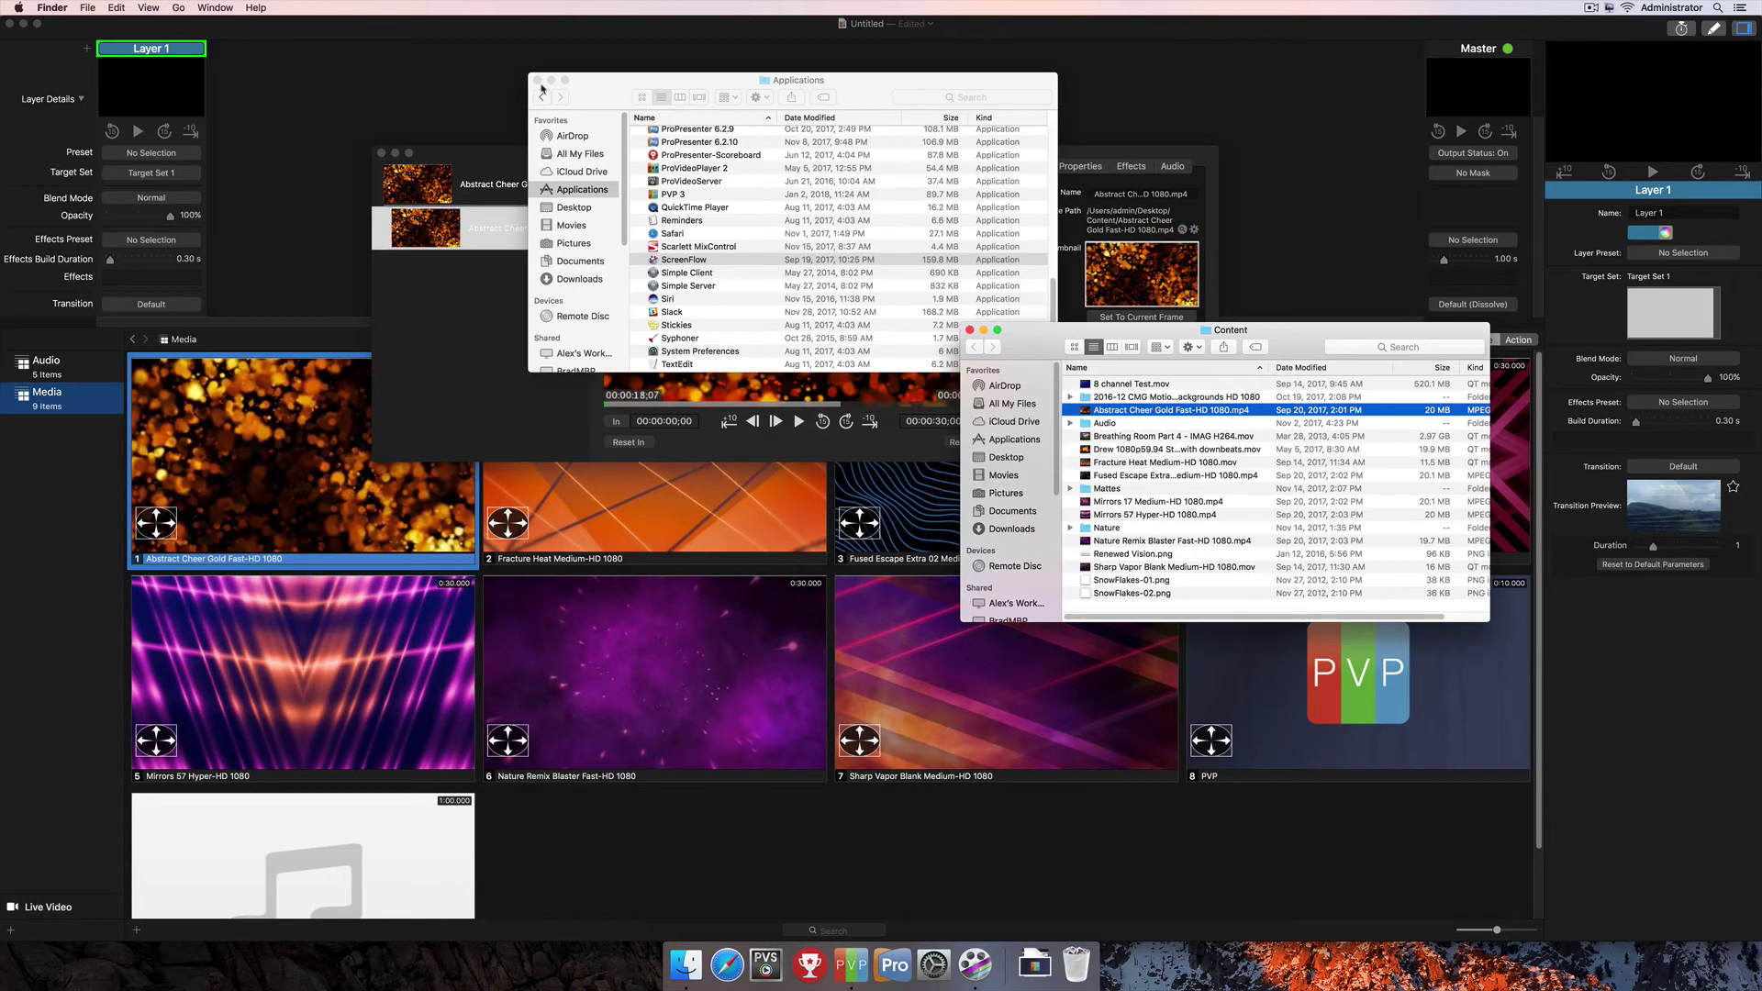
click(538, 80)
click(969, 330)
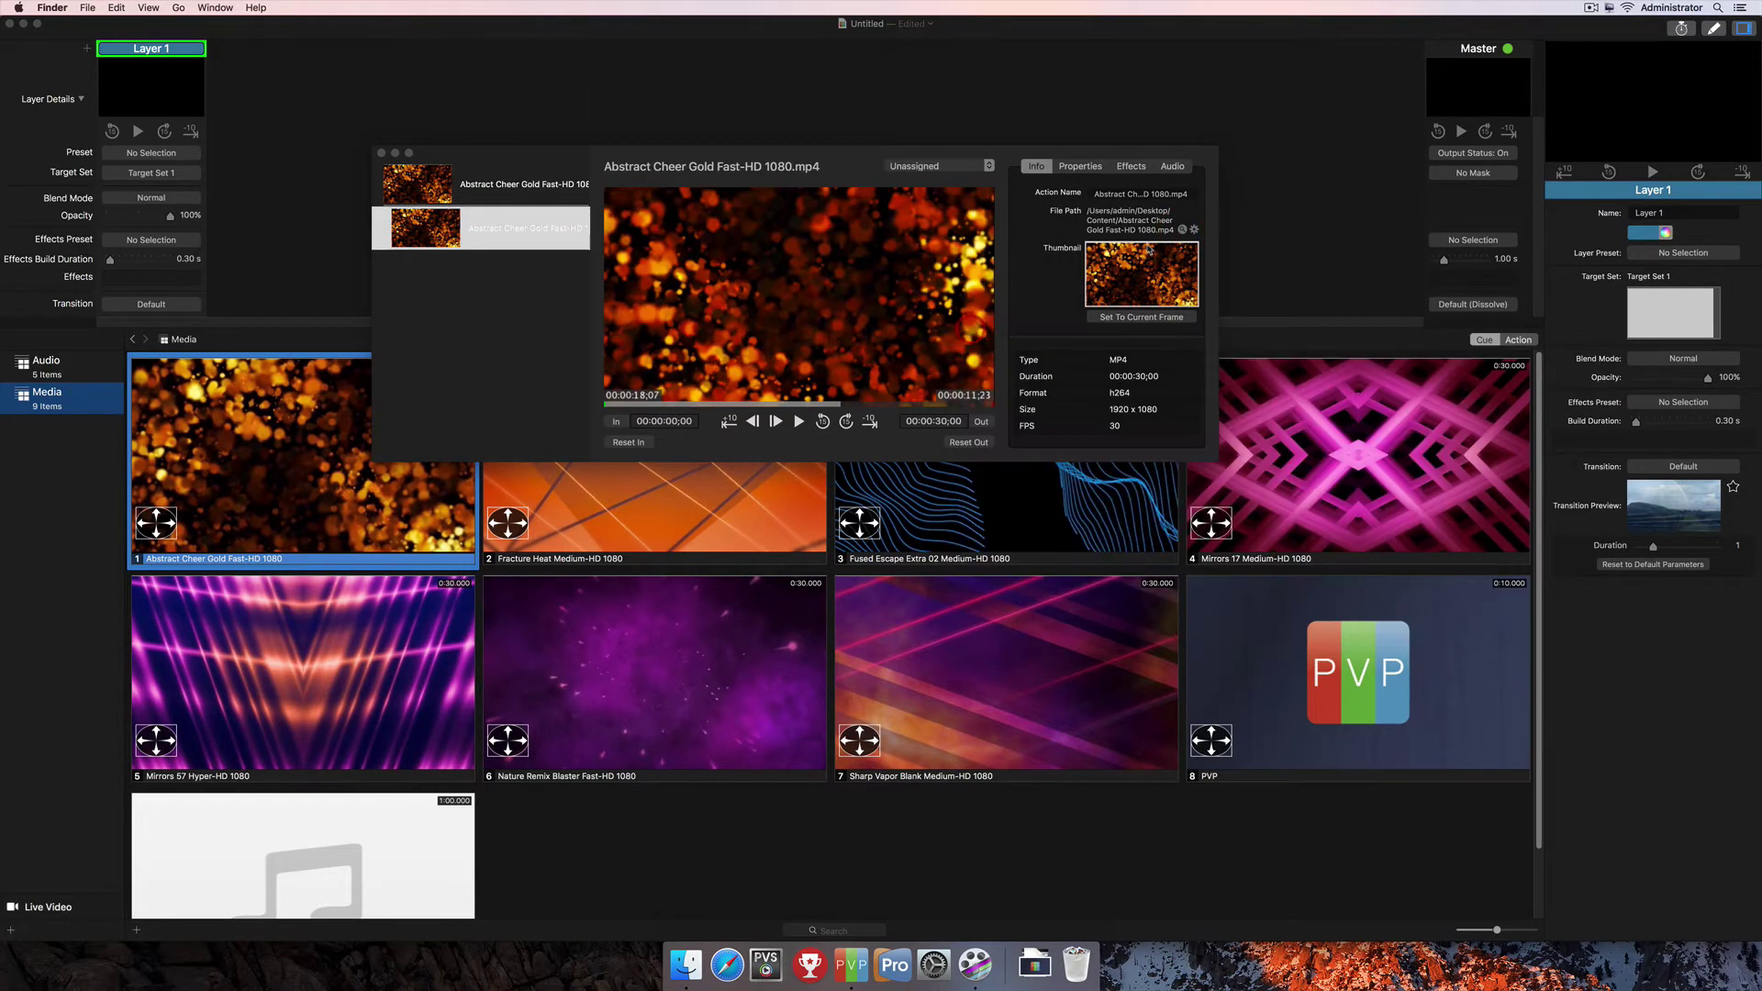
click(1194, 230)
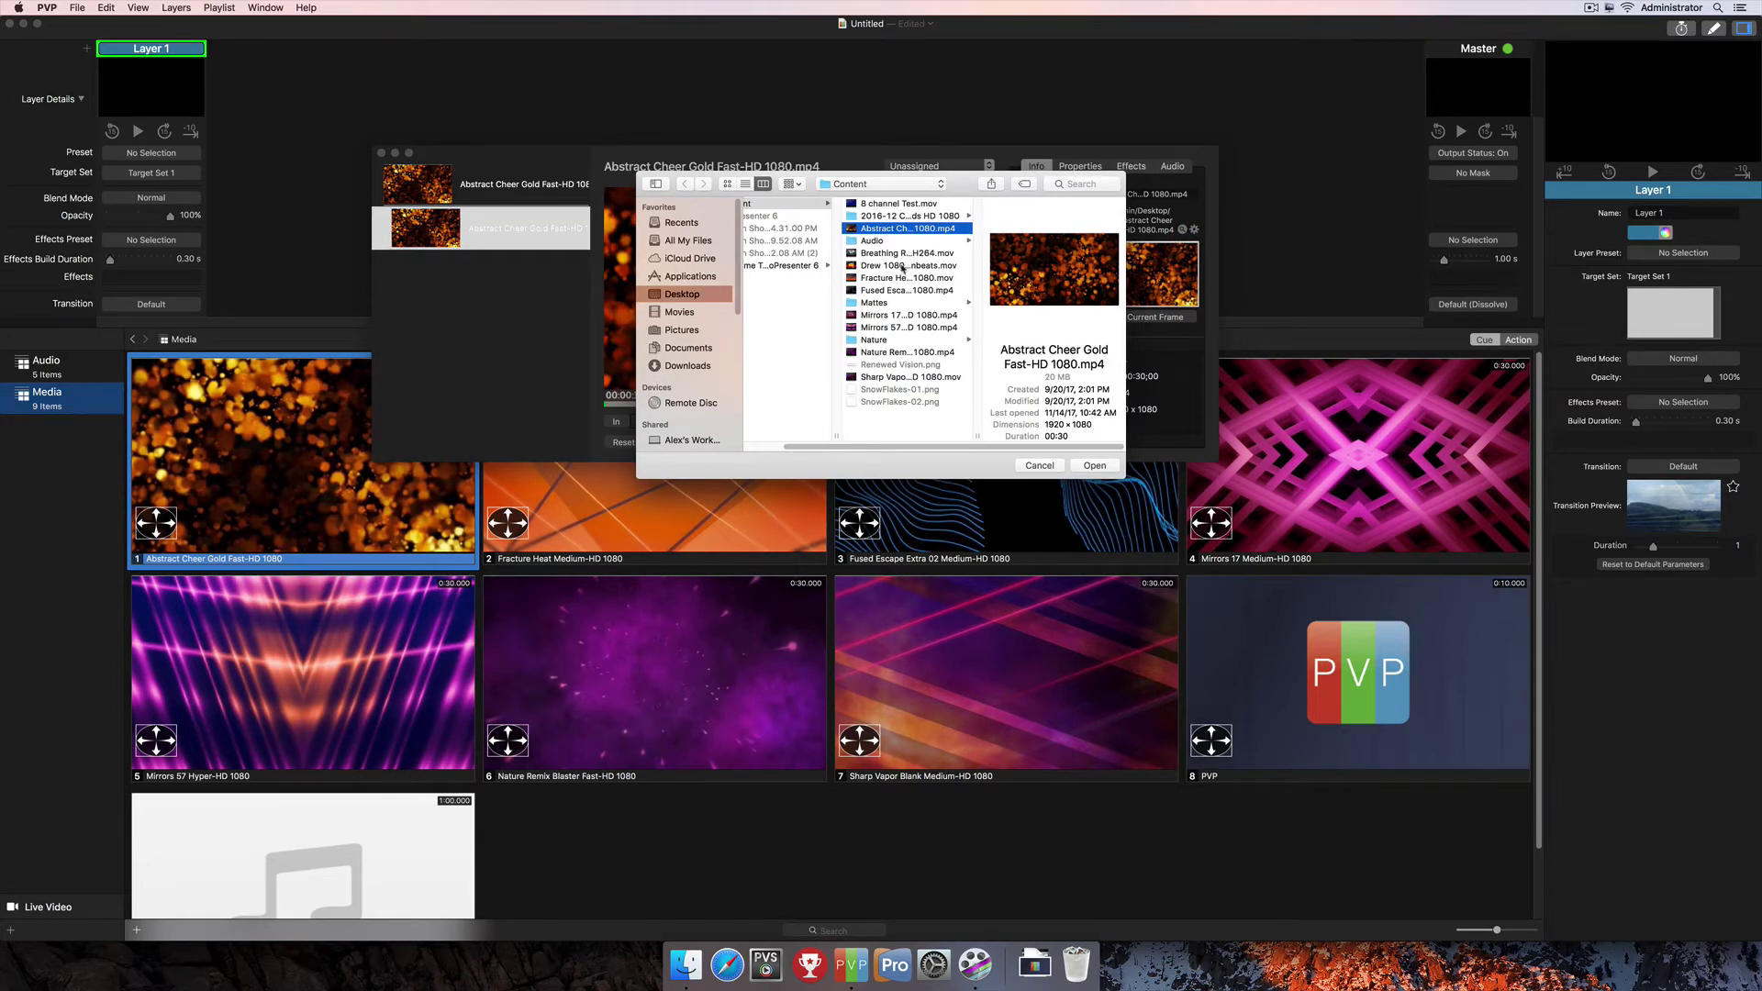
key(Escape)
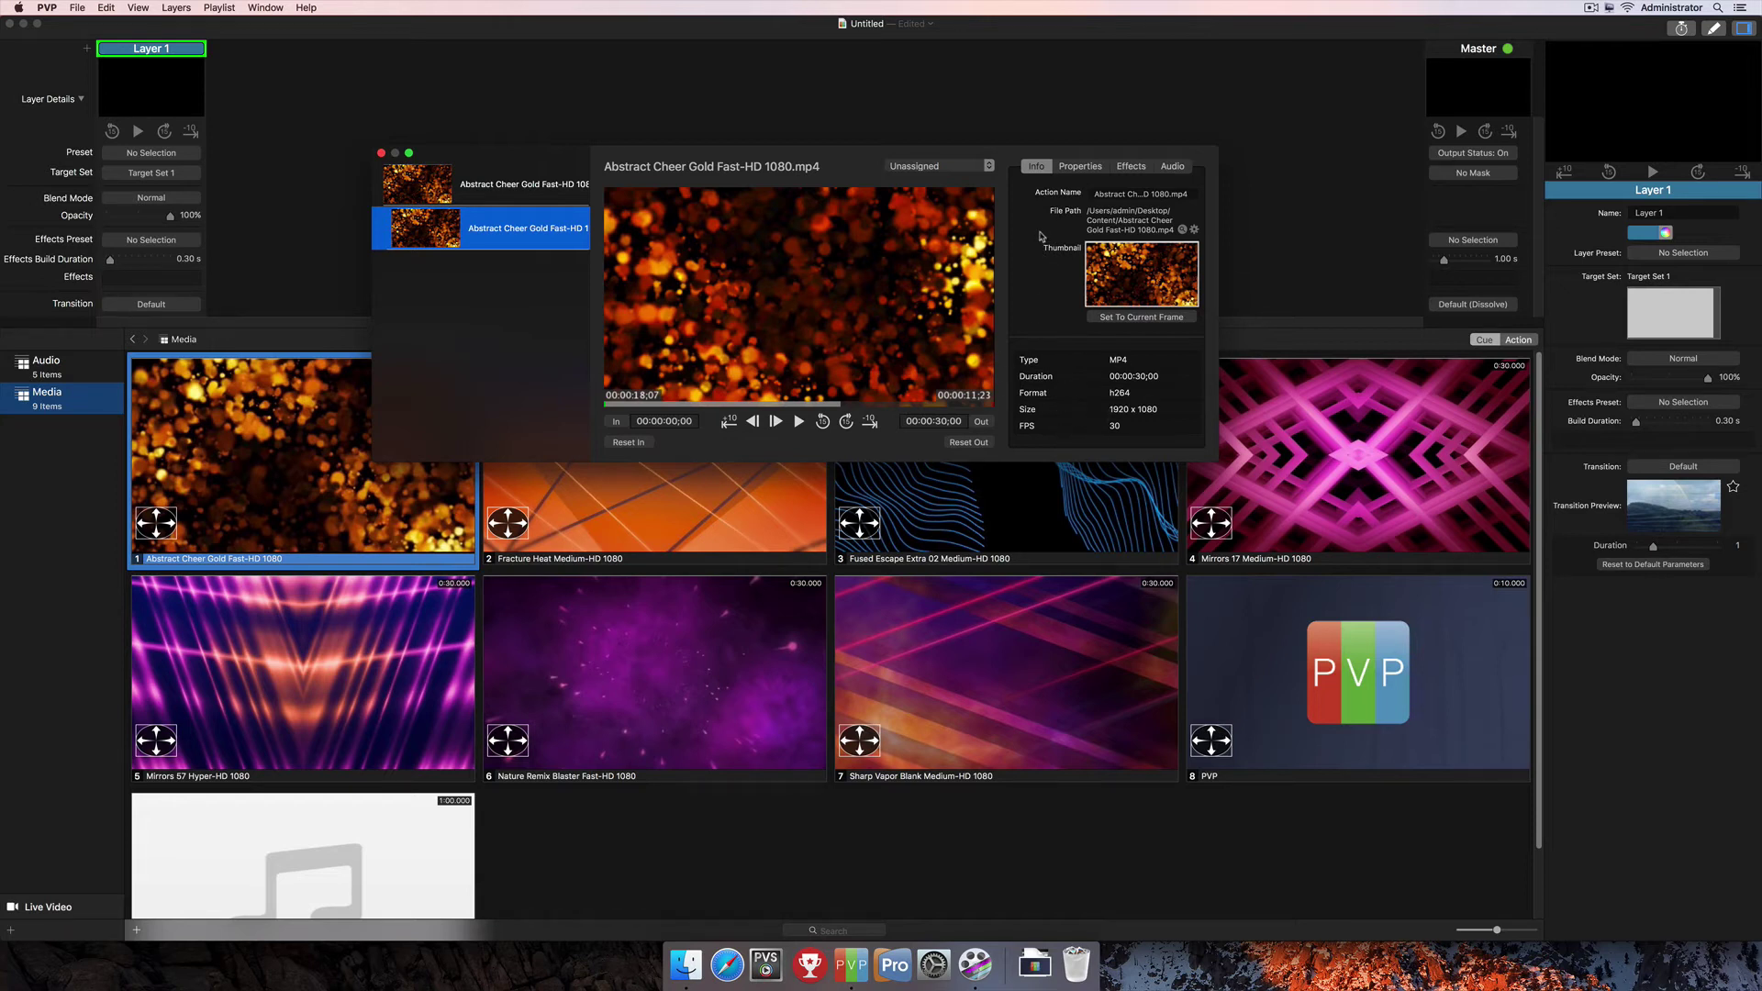
Make the clip scale to fit, keeping Middle Center alignment and no vertical flip
click(1079, 169)
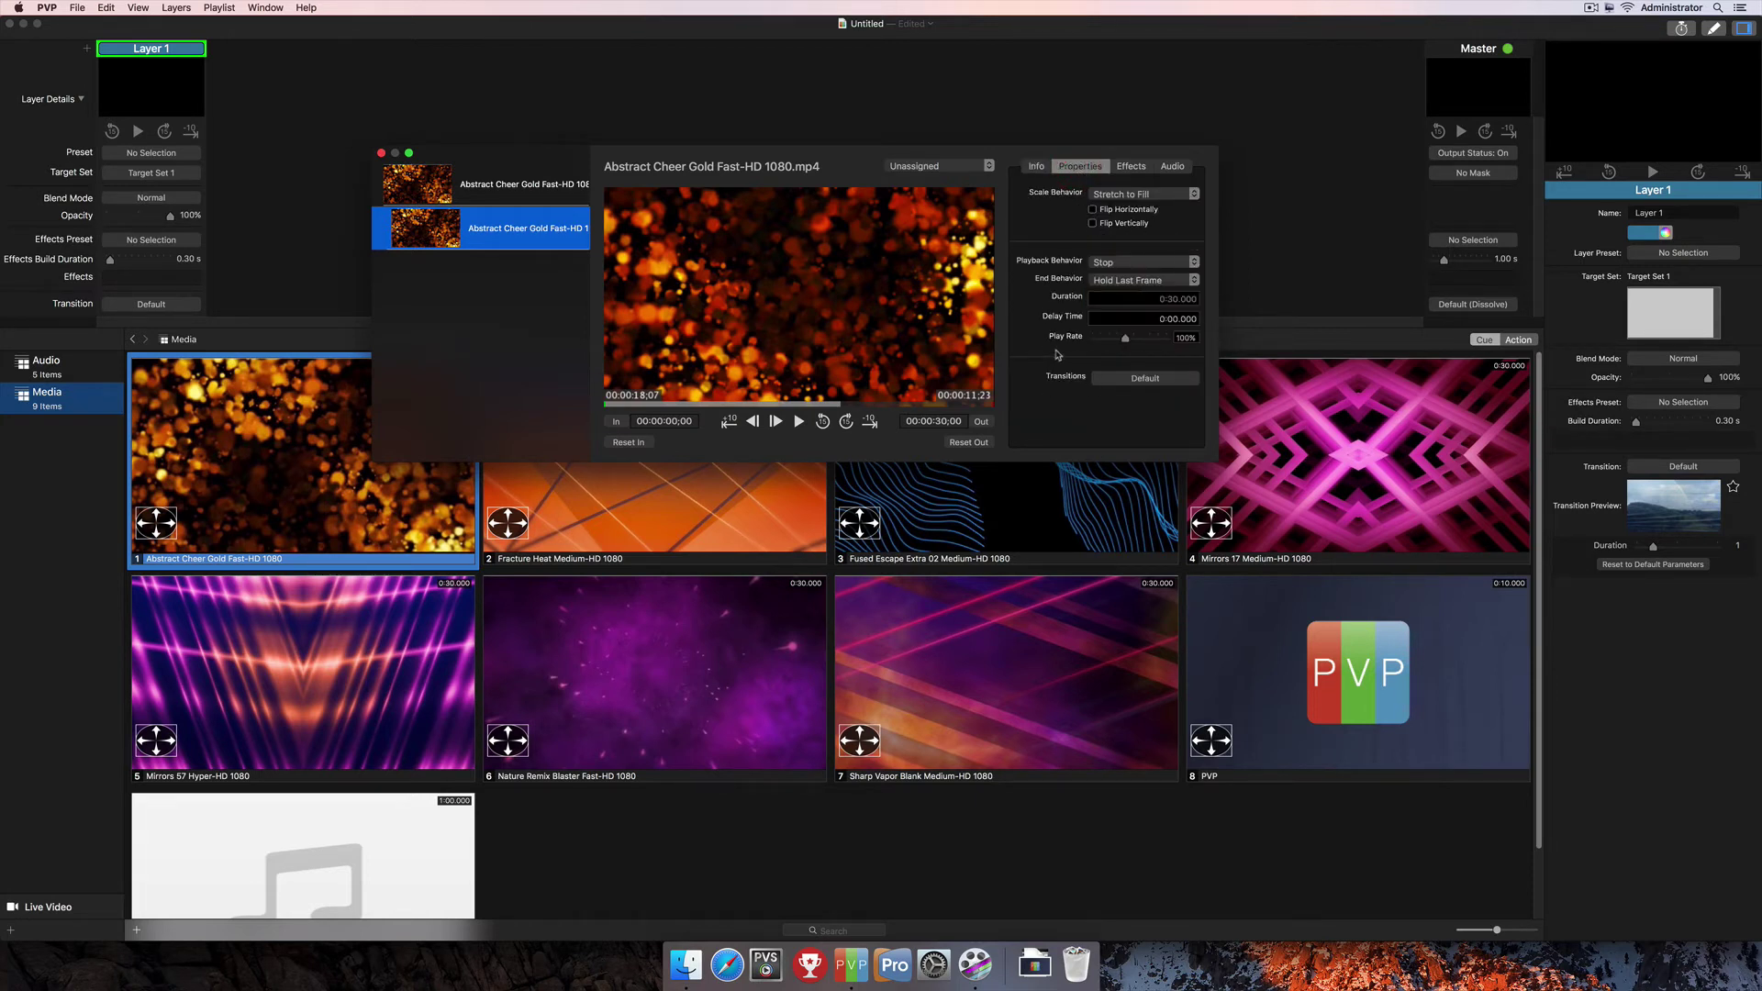
click(1174, 198)
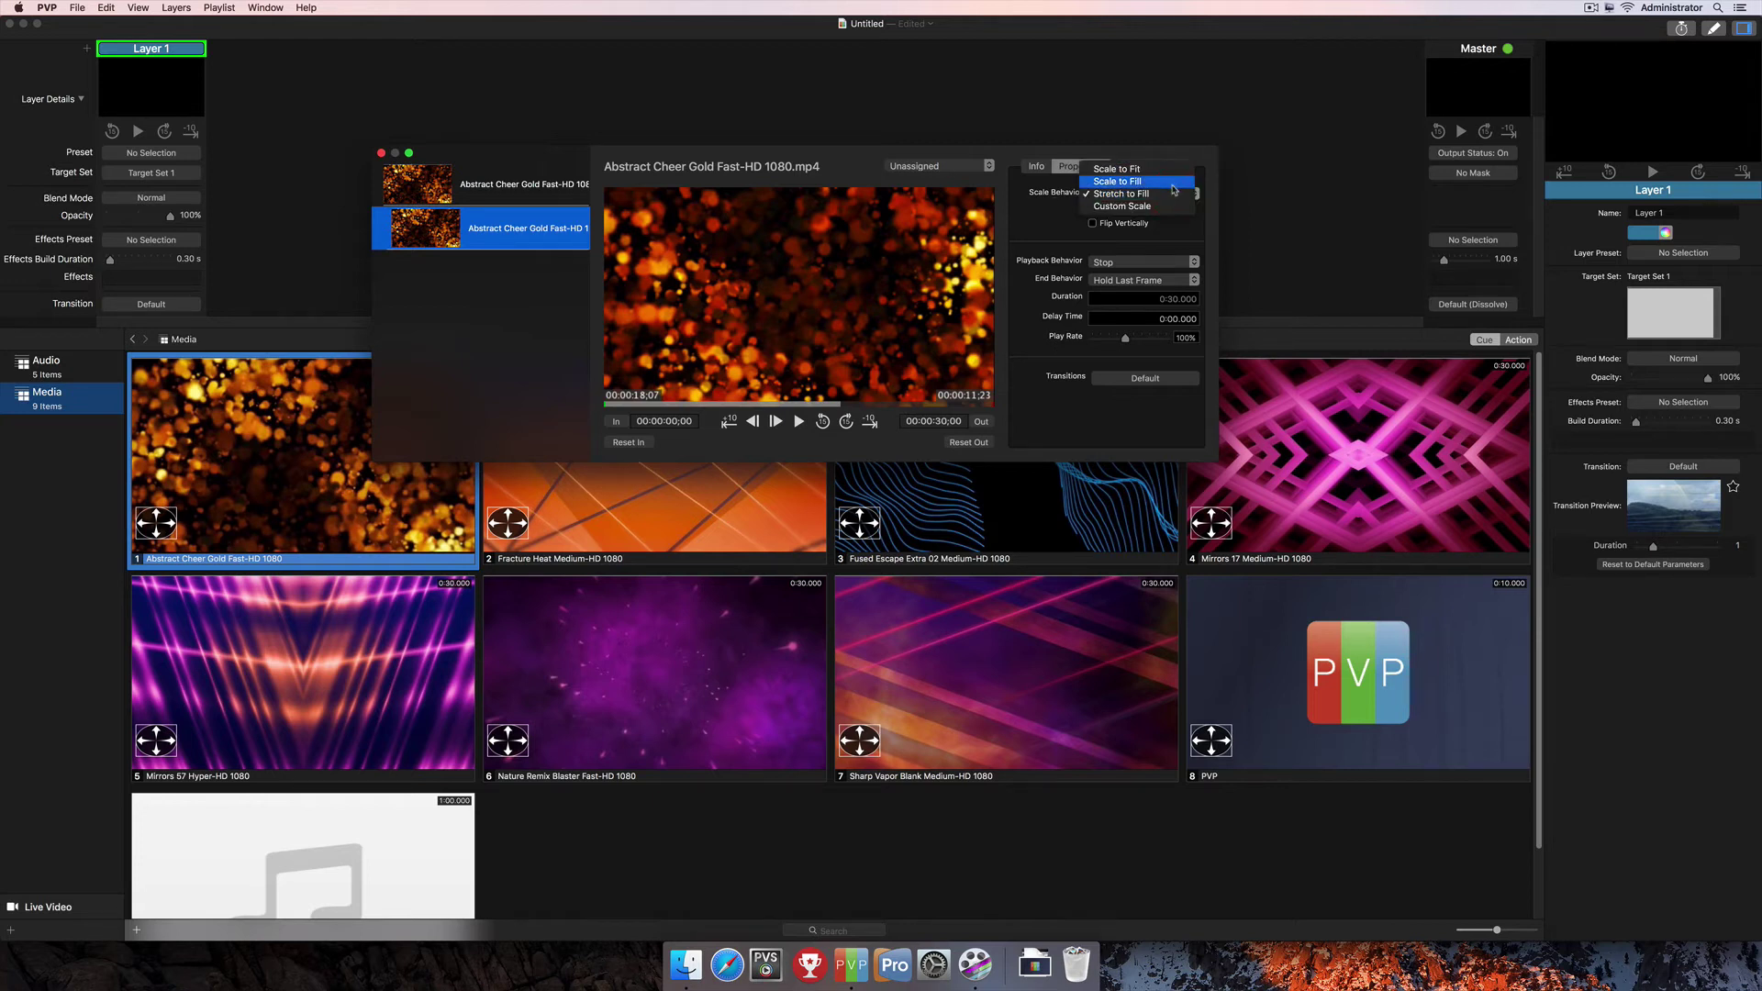
click(1166, 175)
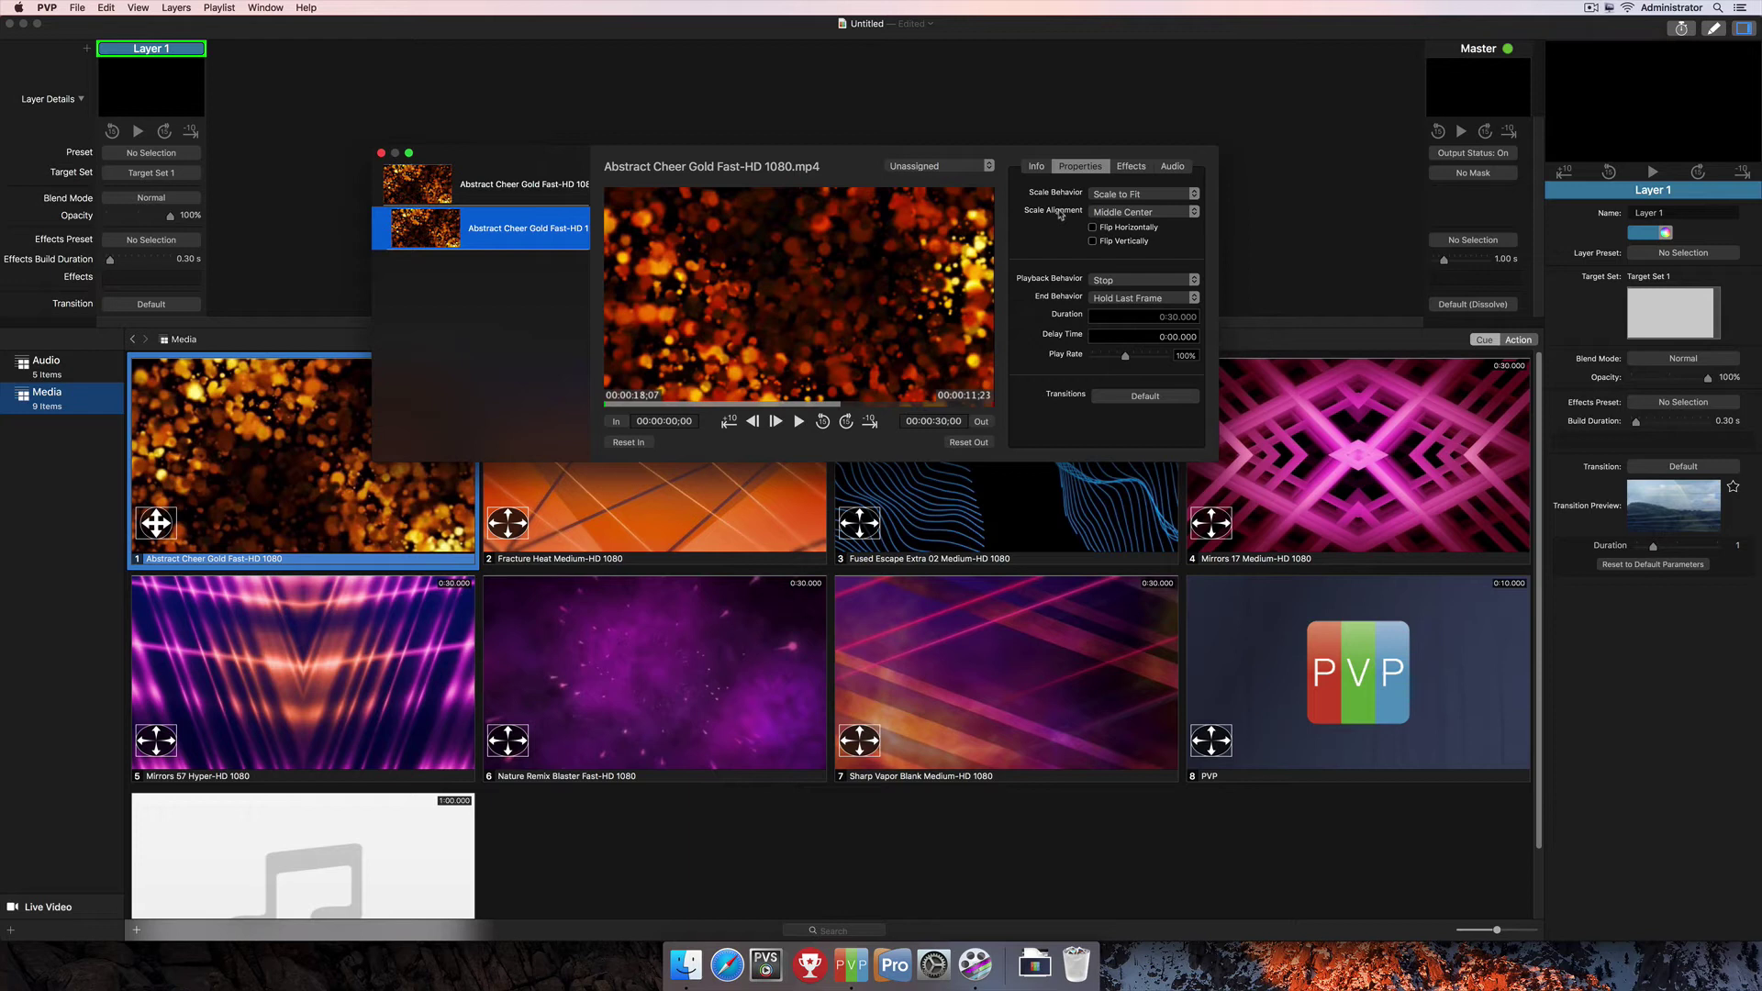
click(1162, 214)
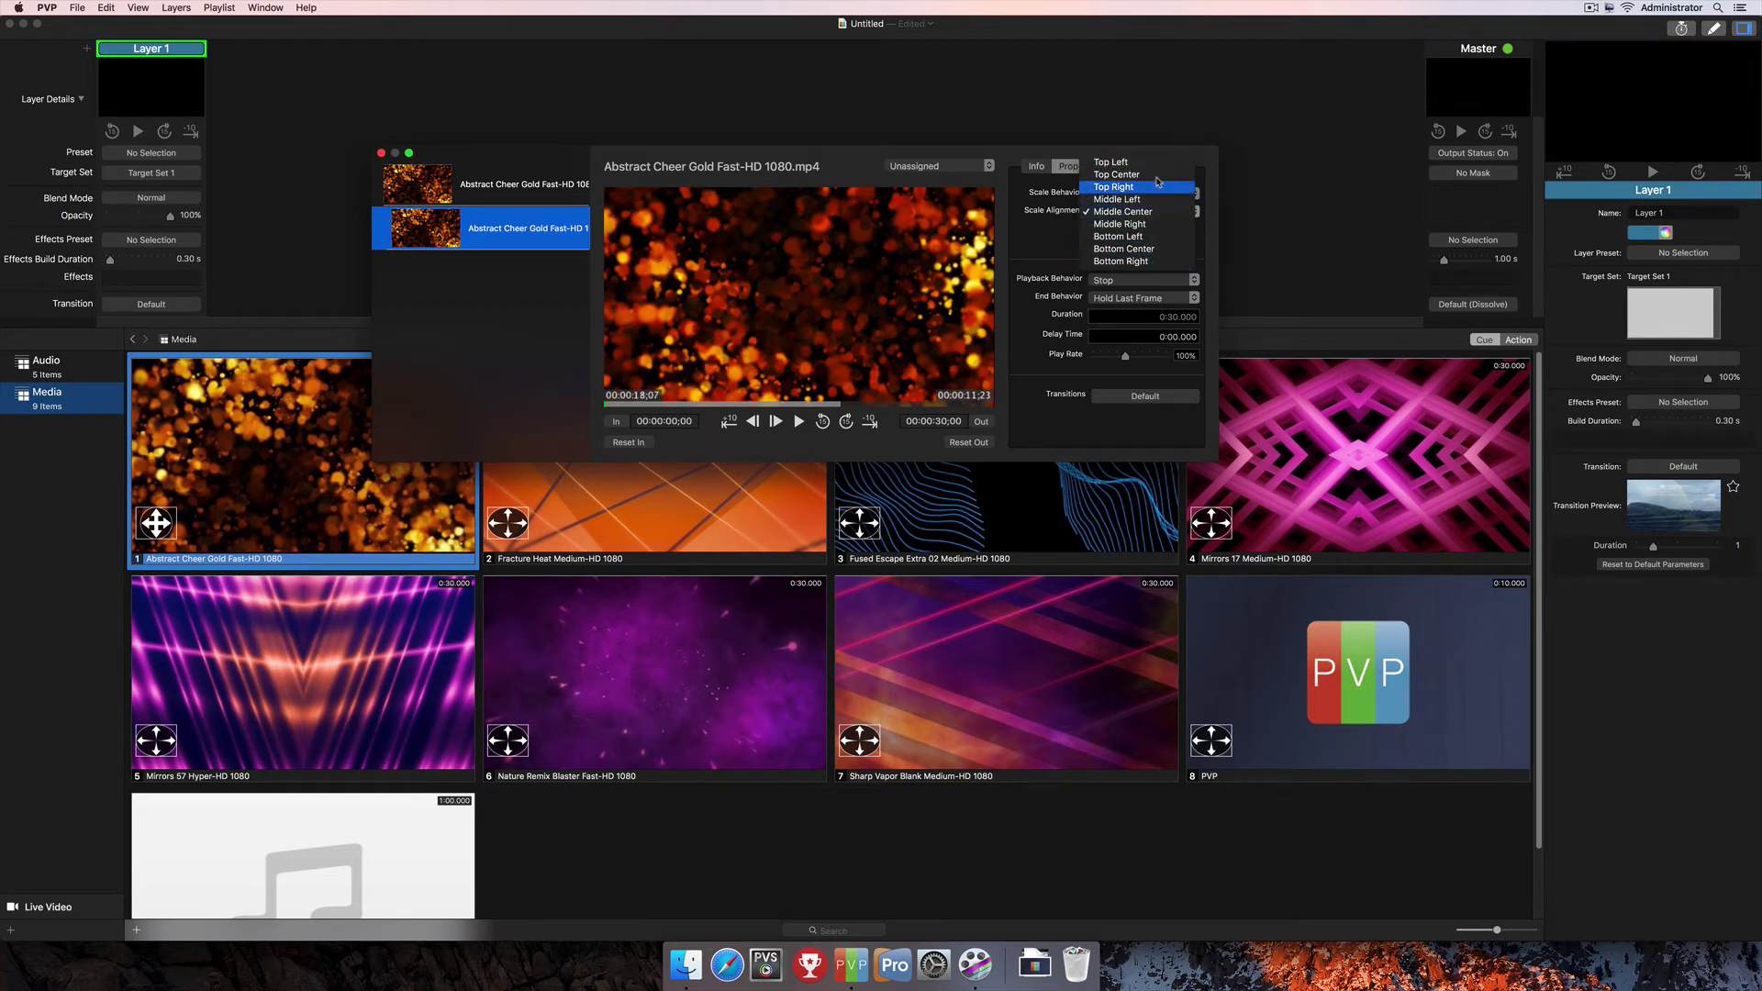
click(1065, 248)
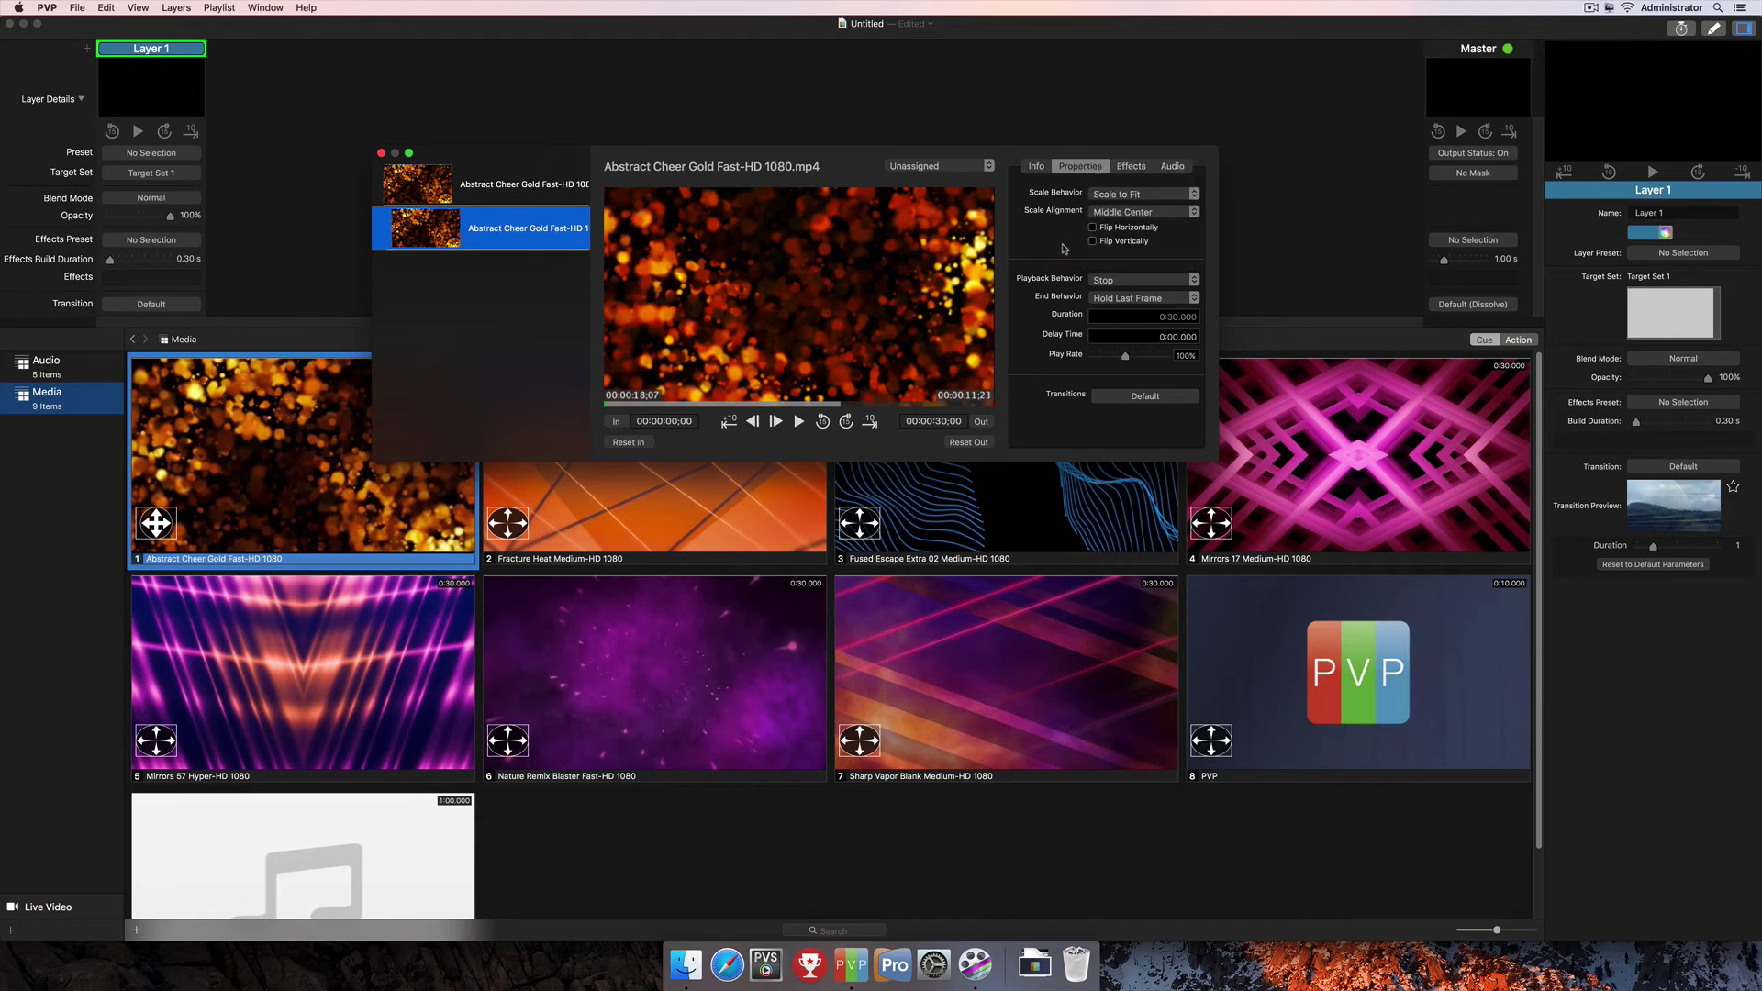
click(1134, 213)
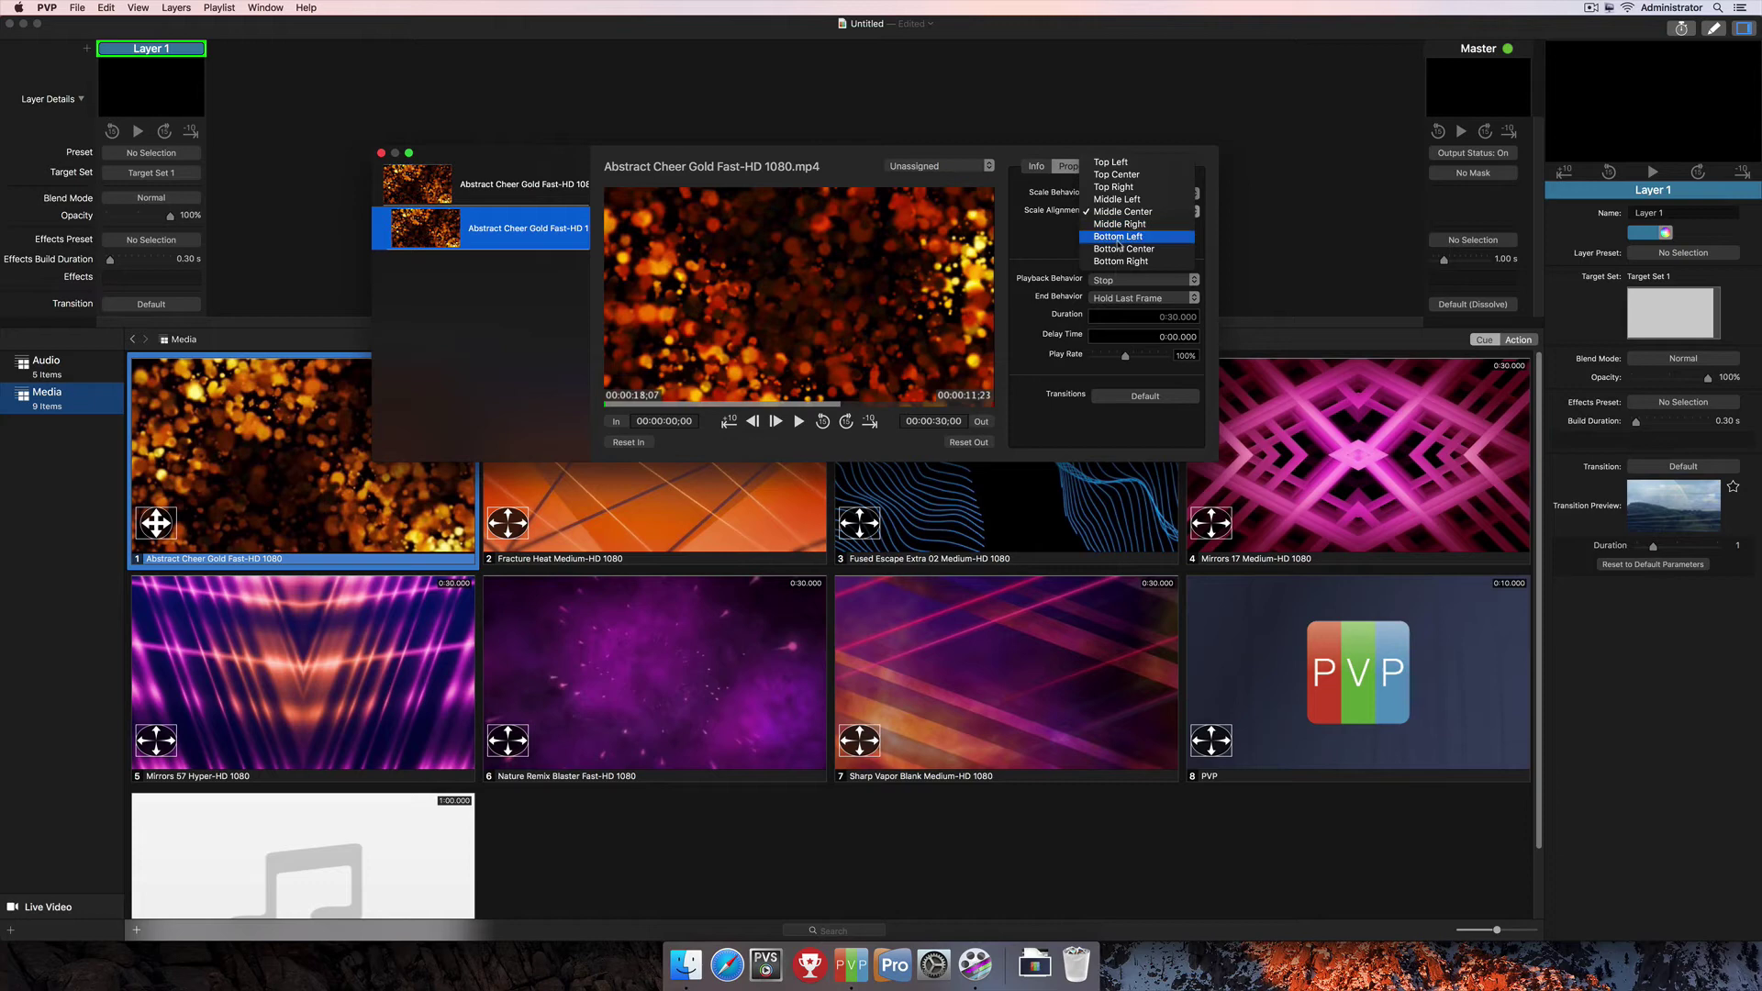
click(1055, 260)
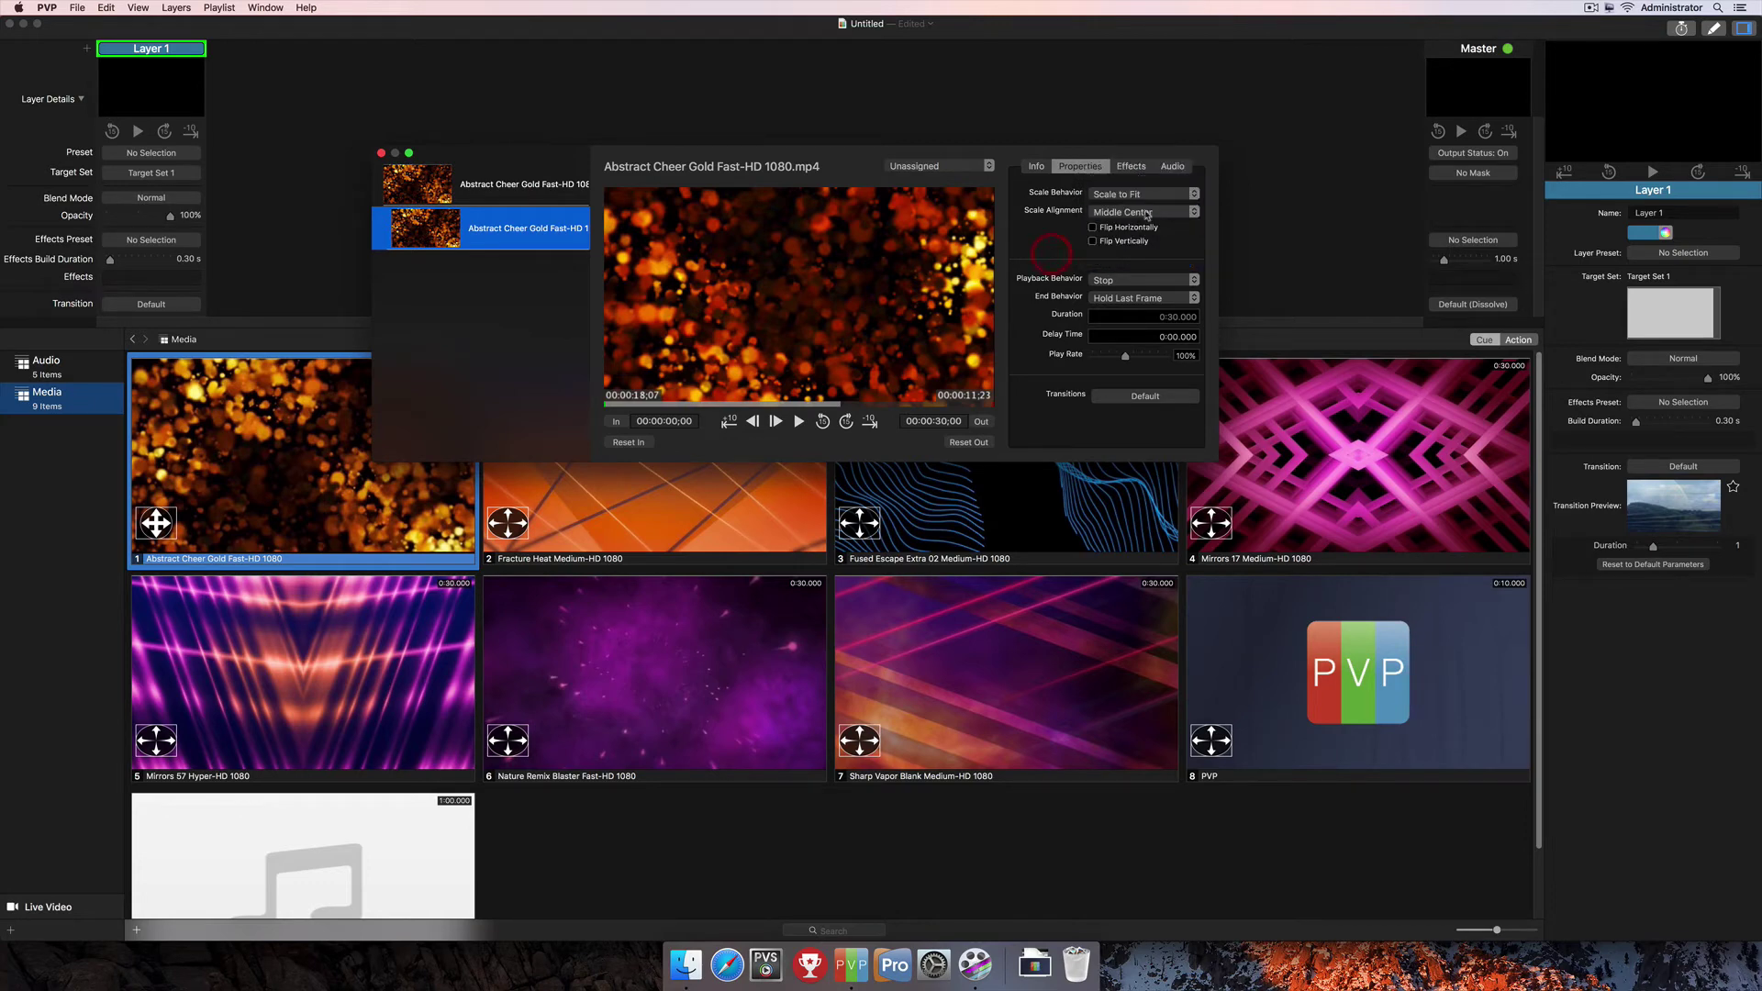
click(1093, 241)
click(1093, 242)
Set Playback Behavior to Stop, keeping End Behavior at Hold Last Frame
click(1139, 283)
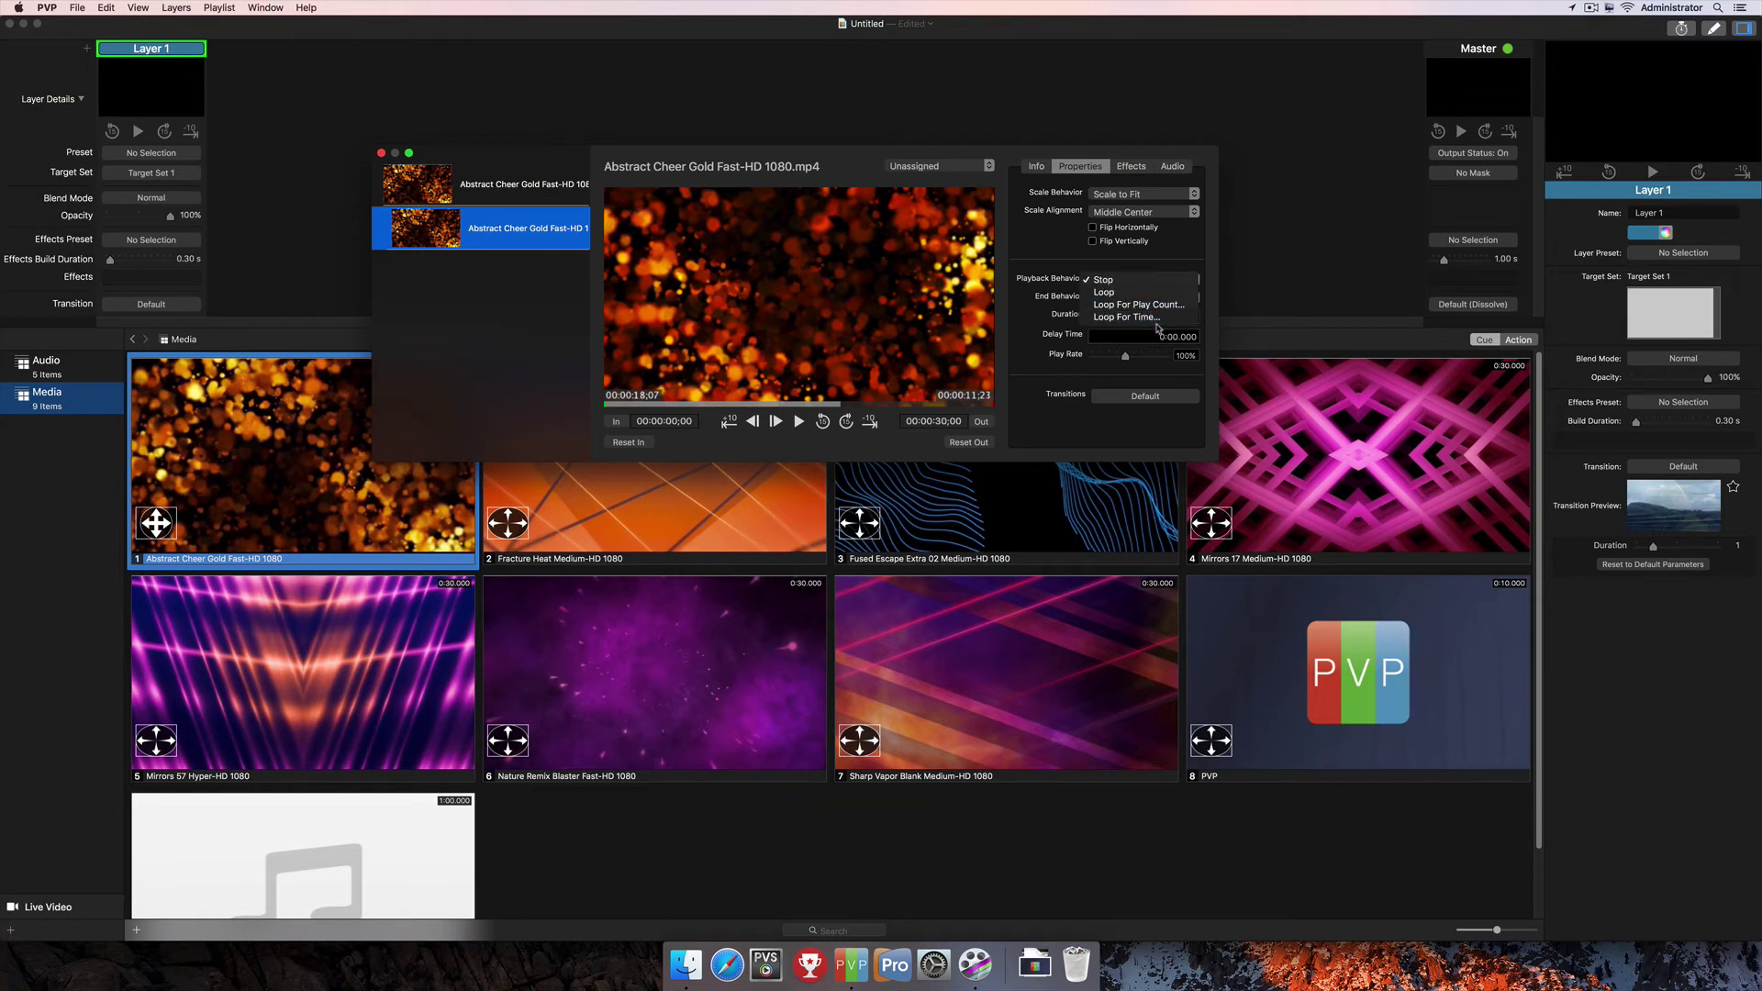
click(1123, 294)
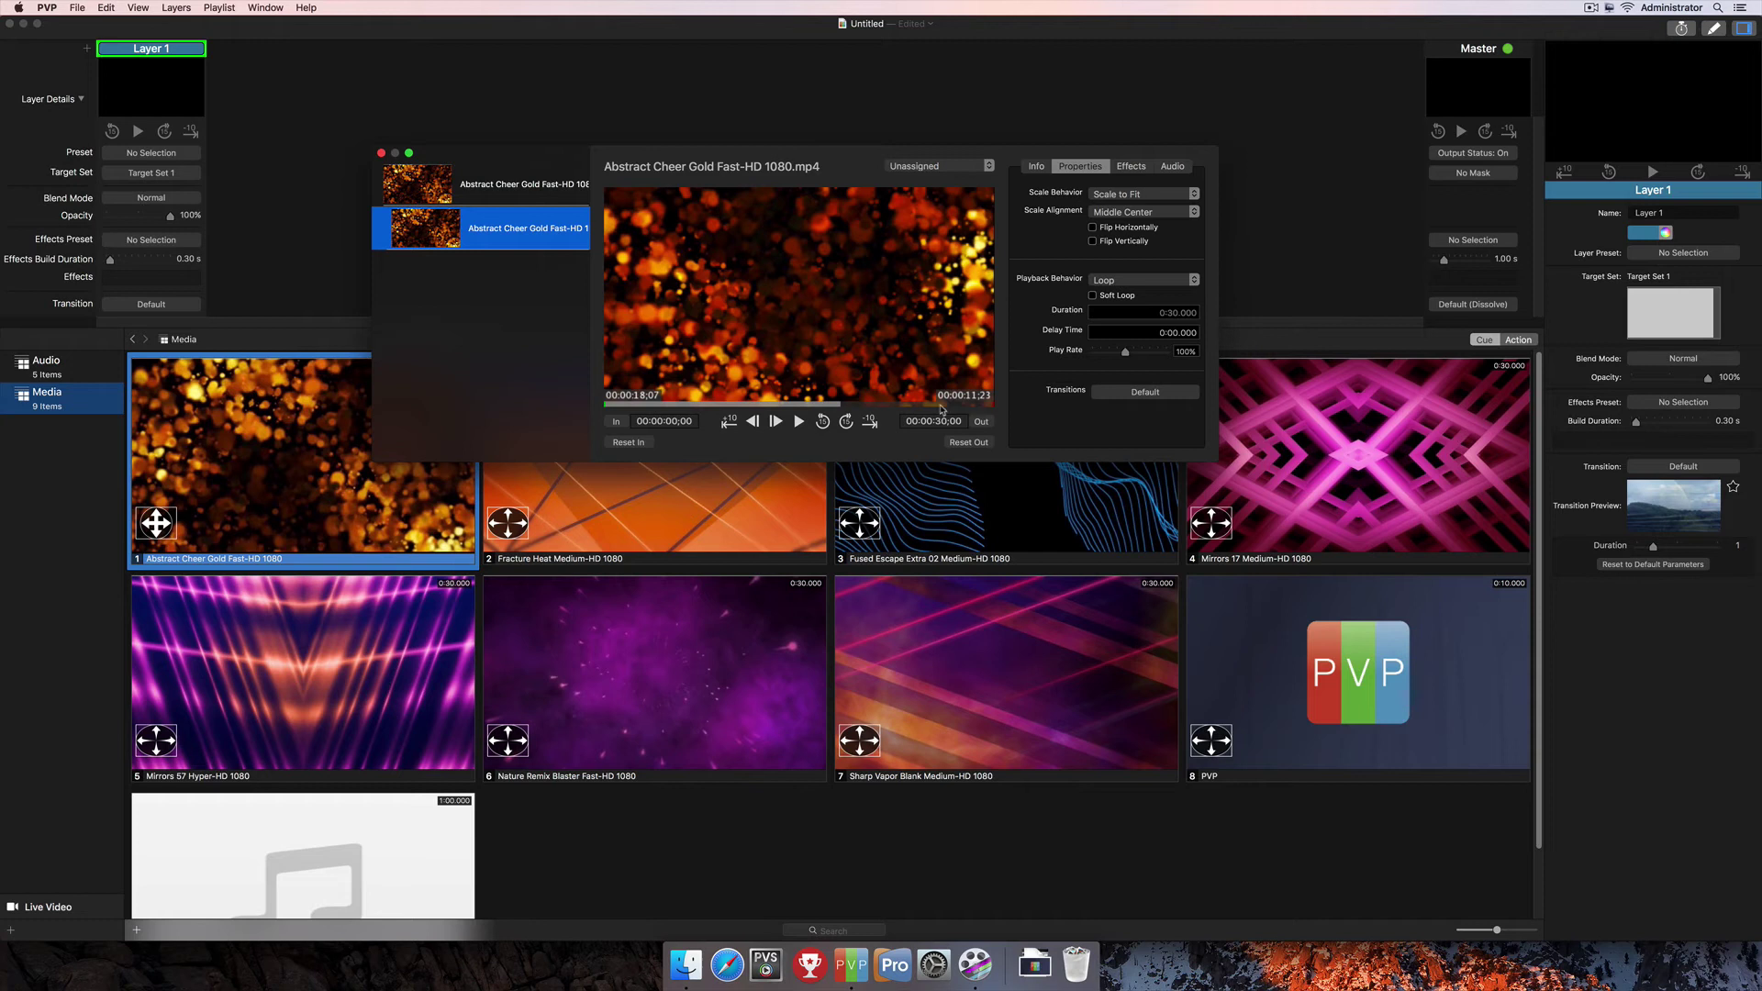
click(1137, 279)
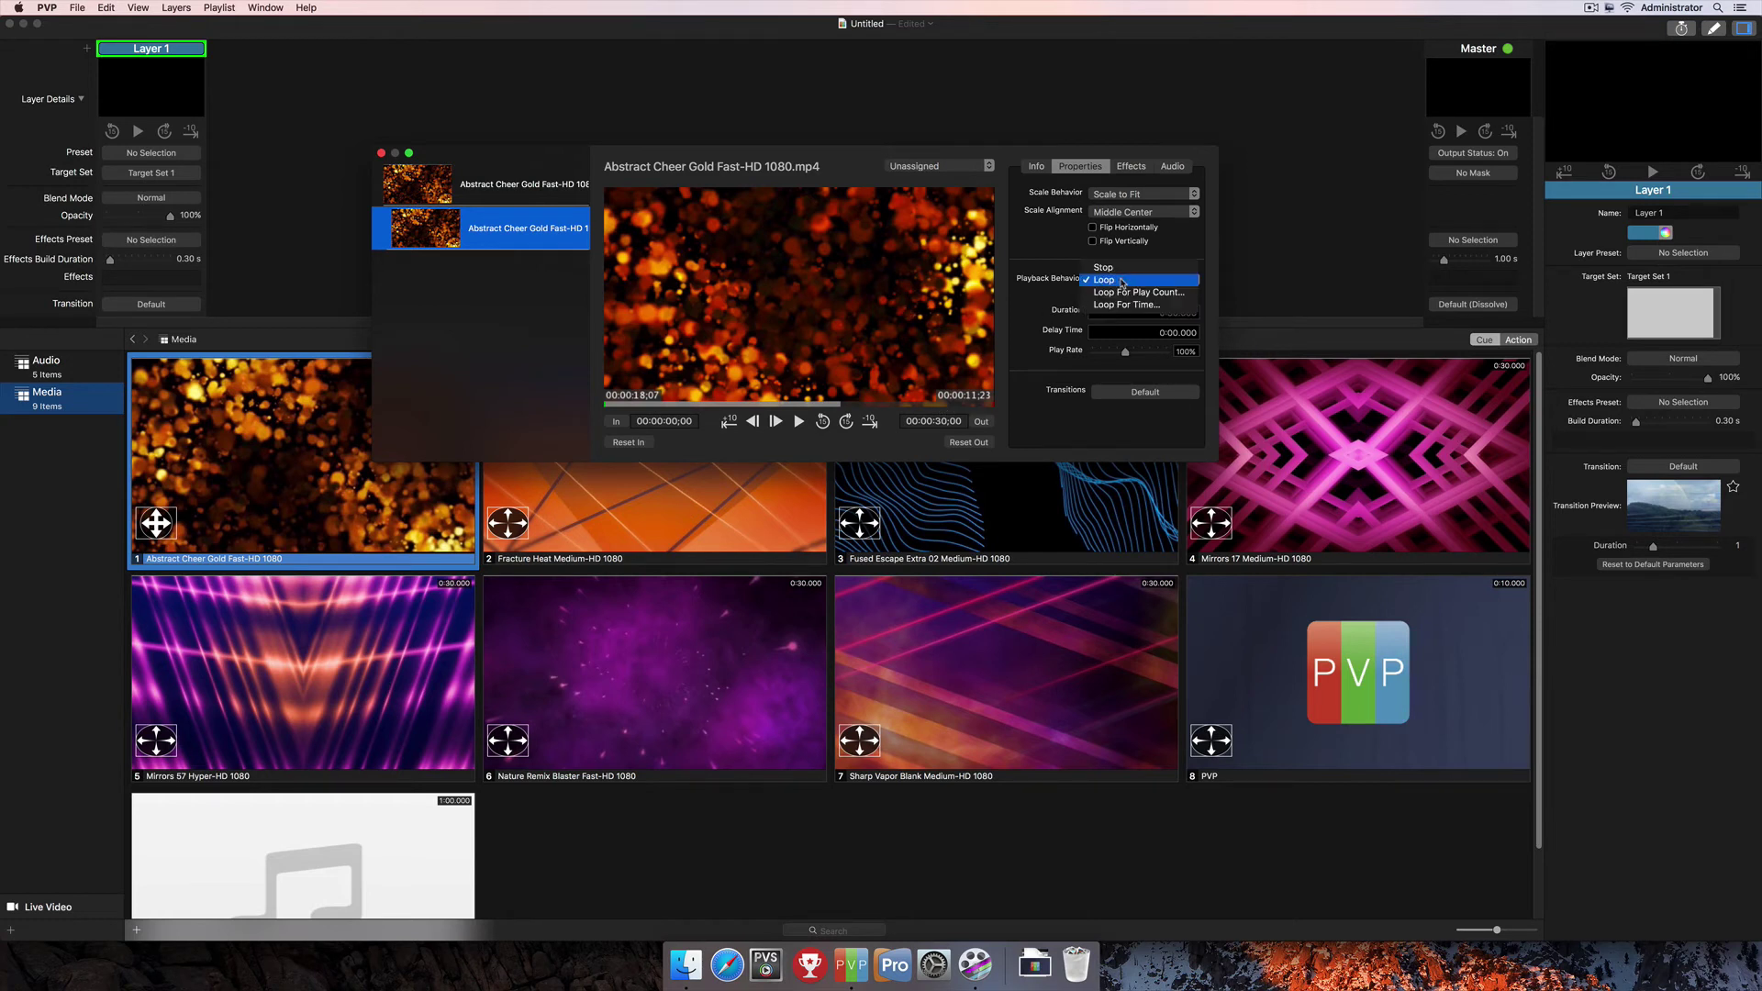
click(1140, 267)
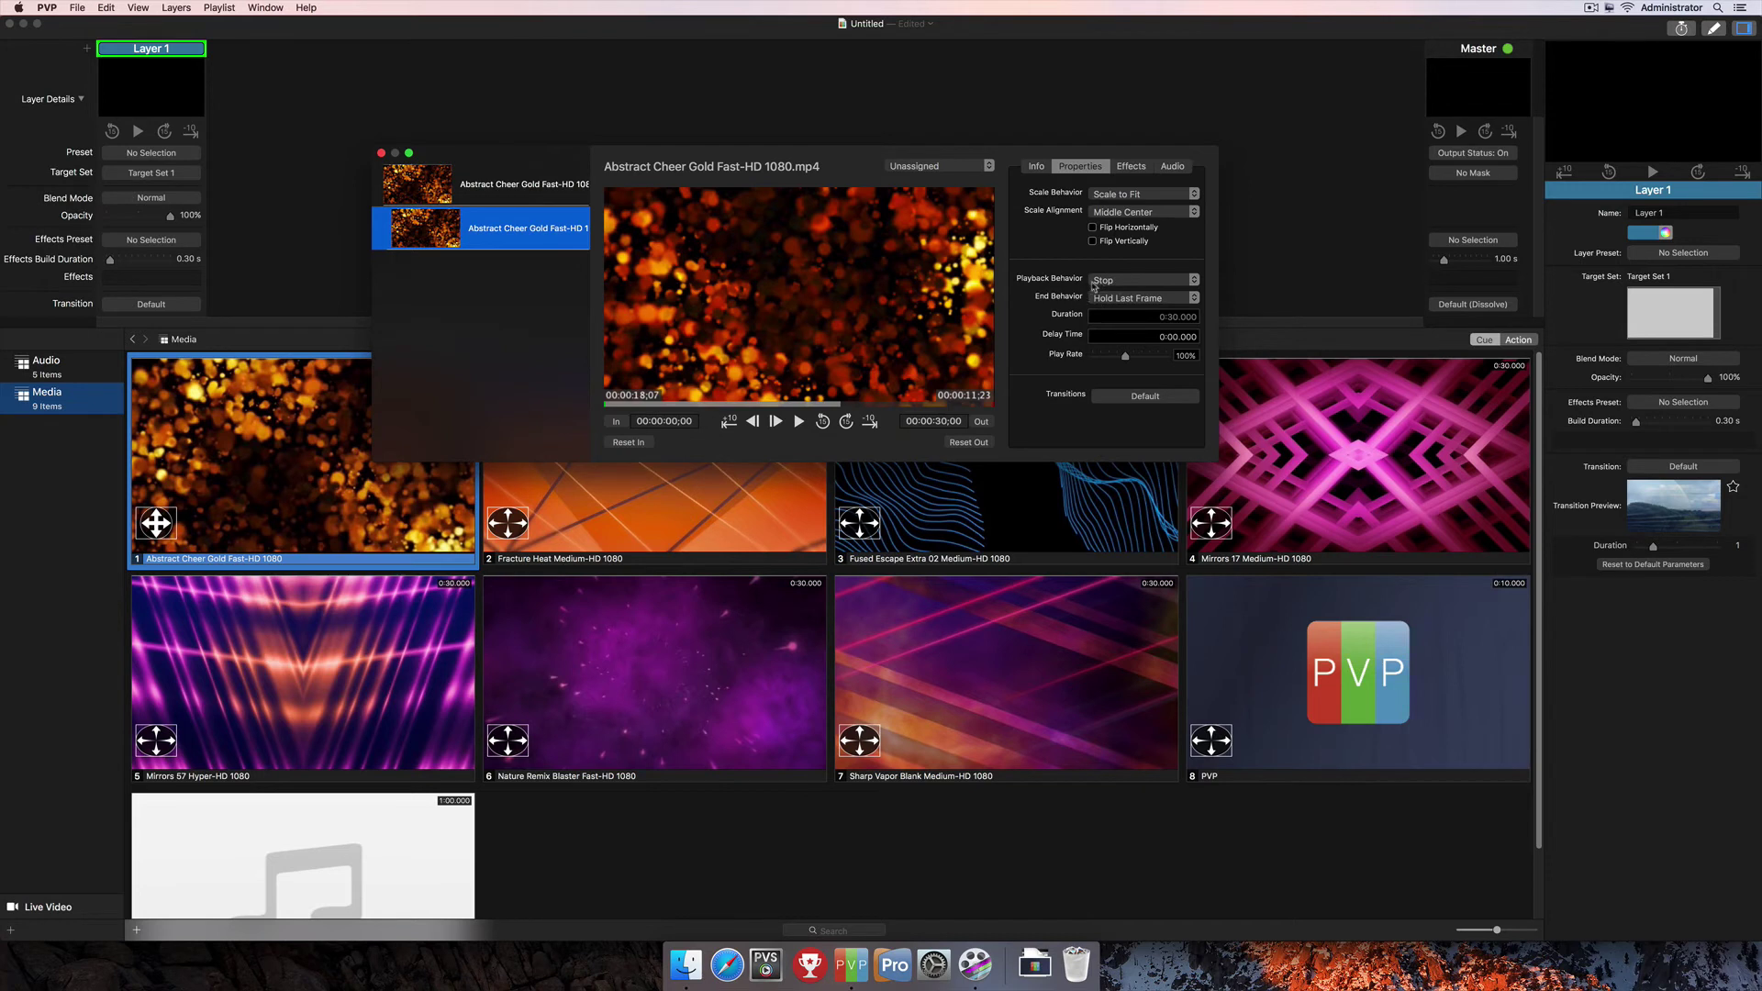
click(1146, 303)
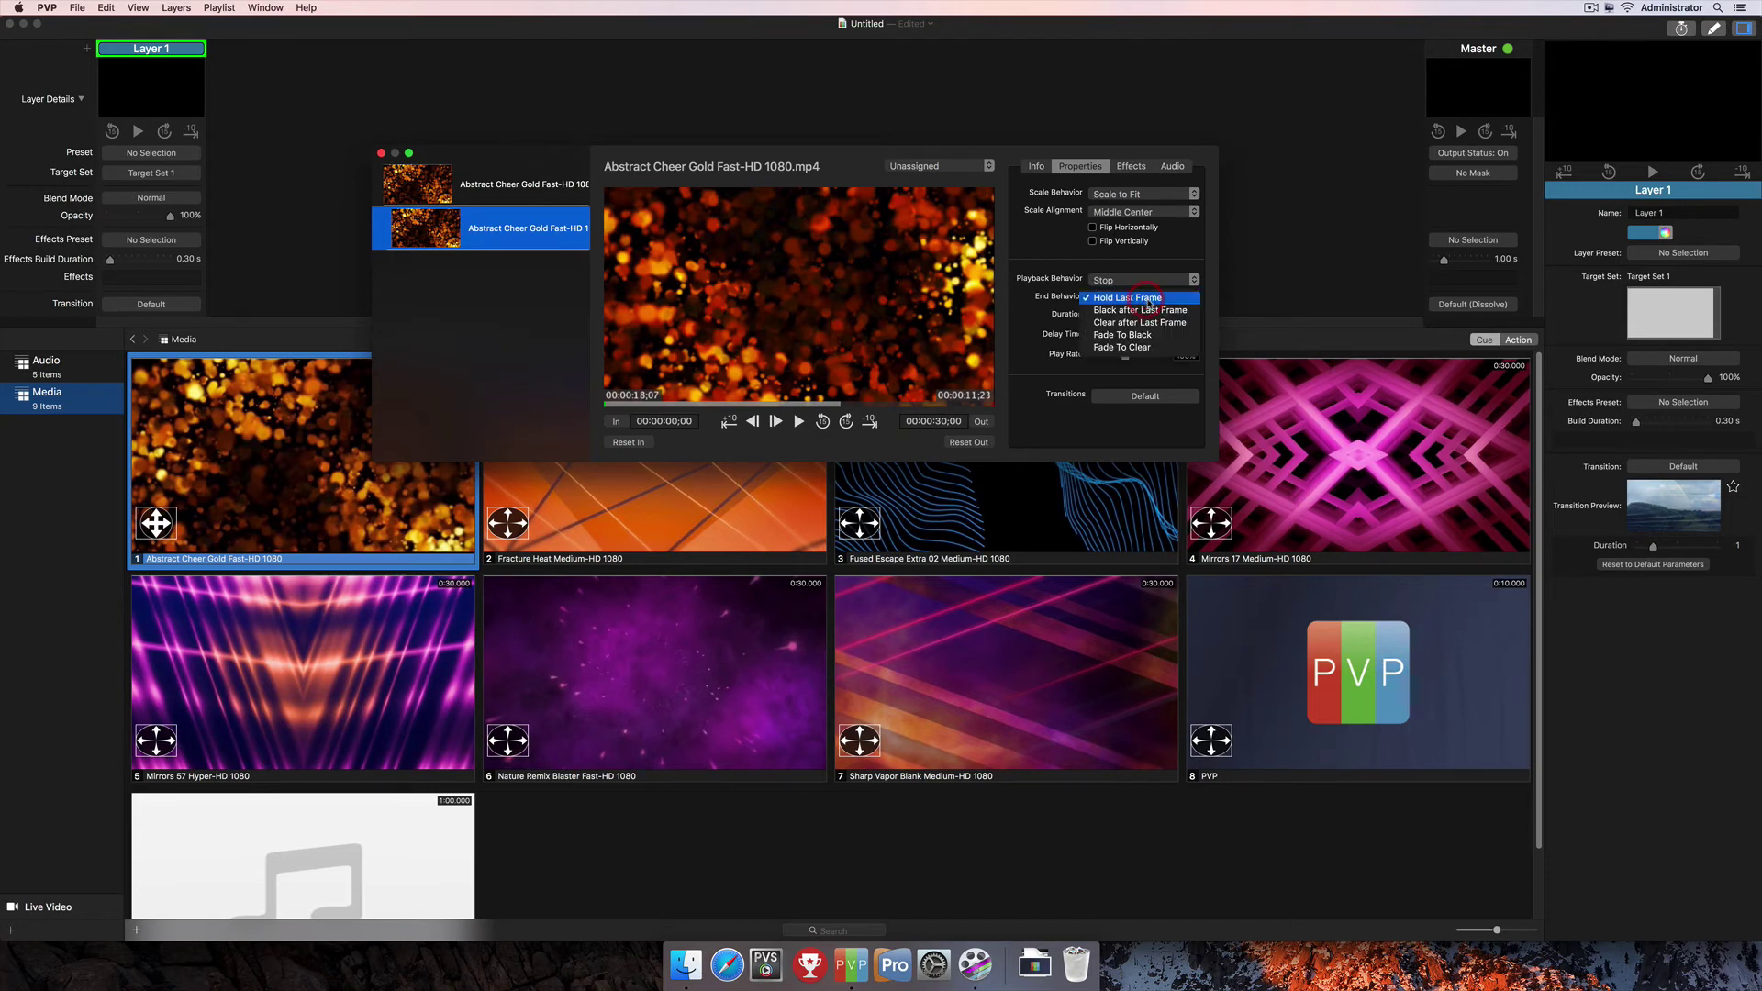
click(1030, 314)
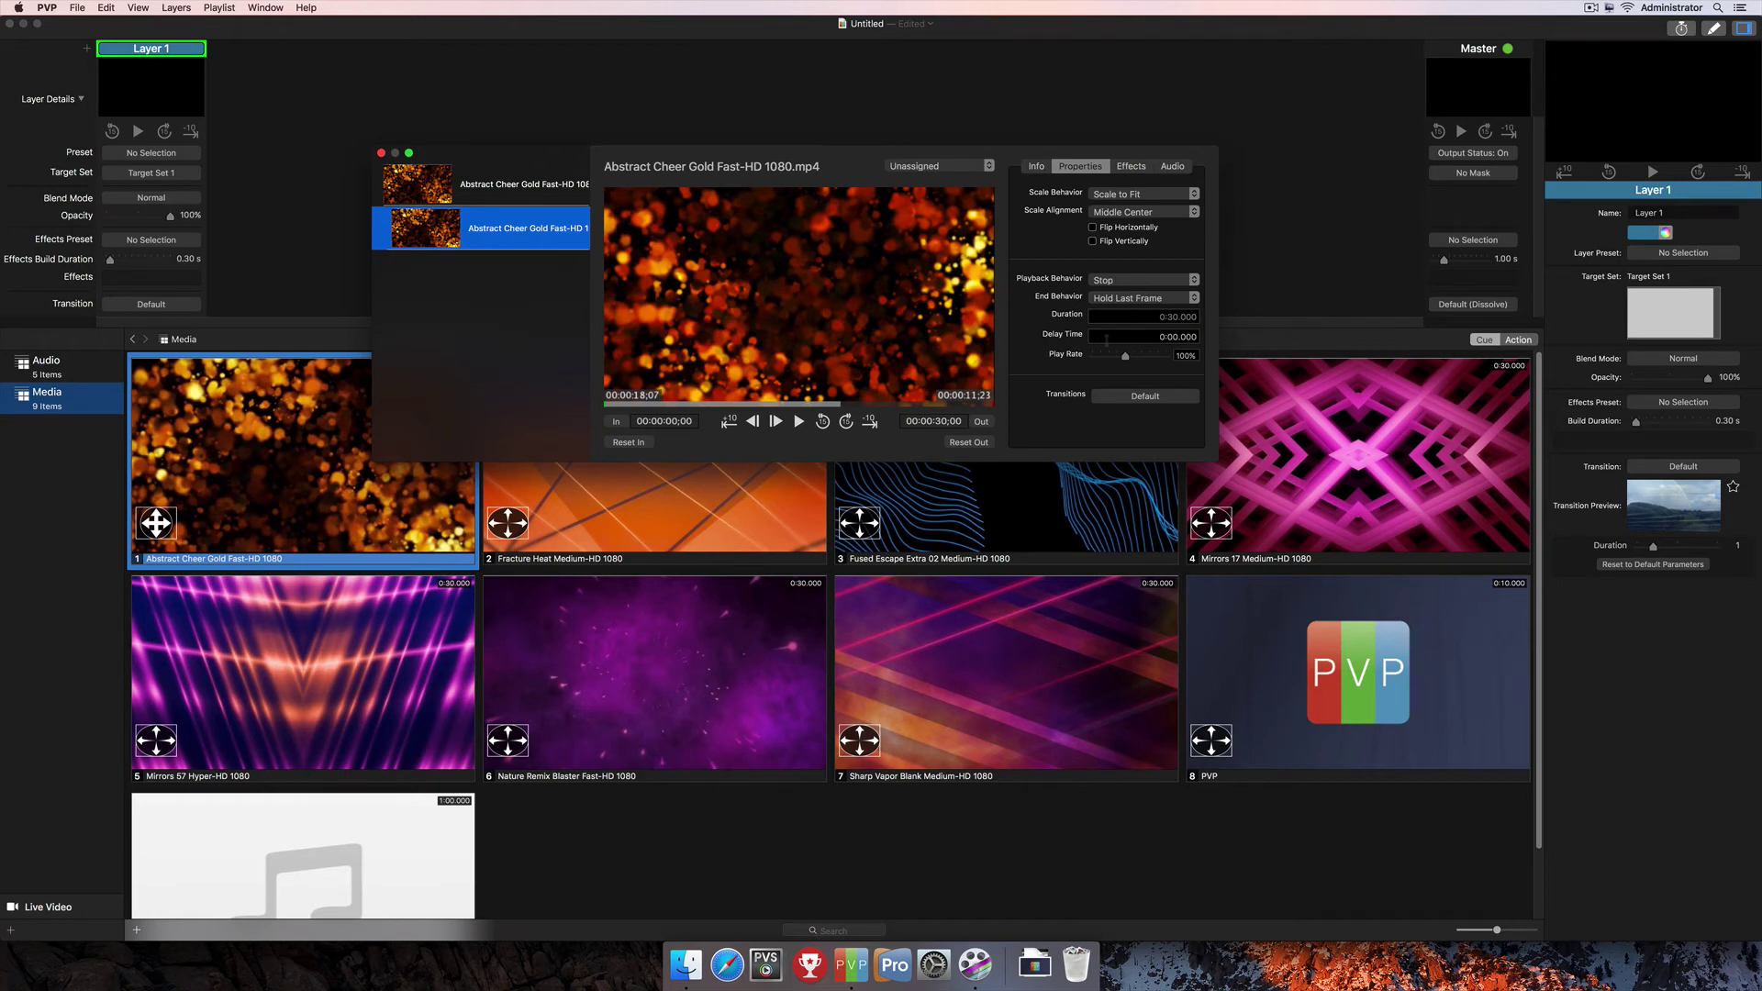
Try different play rates, then enter a play rate of 100%
click(1153, 339)
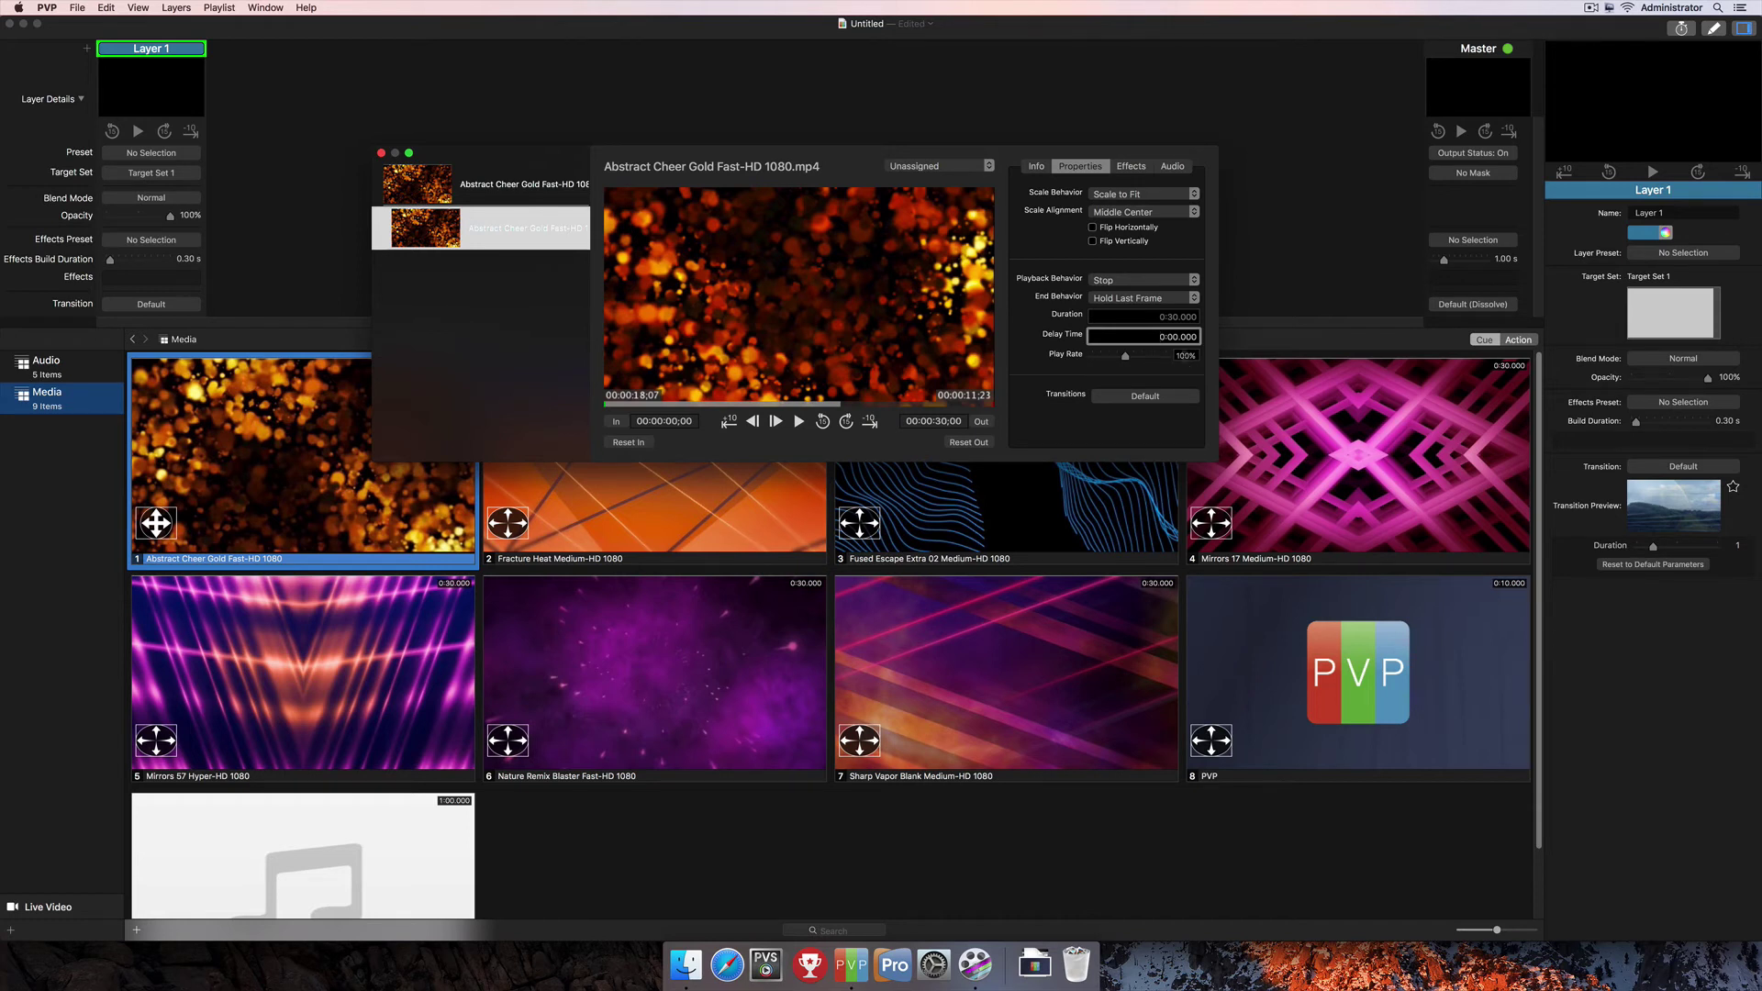
click(1100, 363)
drag(1101, 363, 1163, 363)
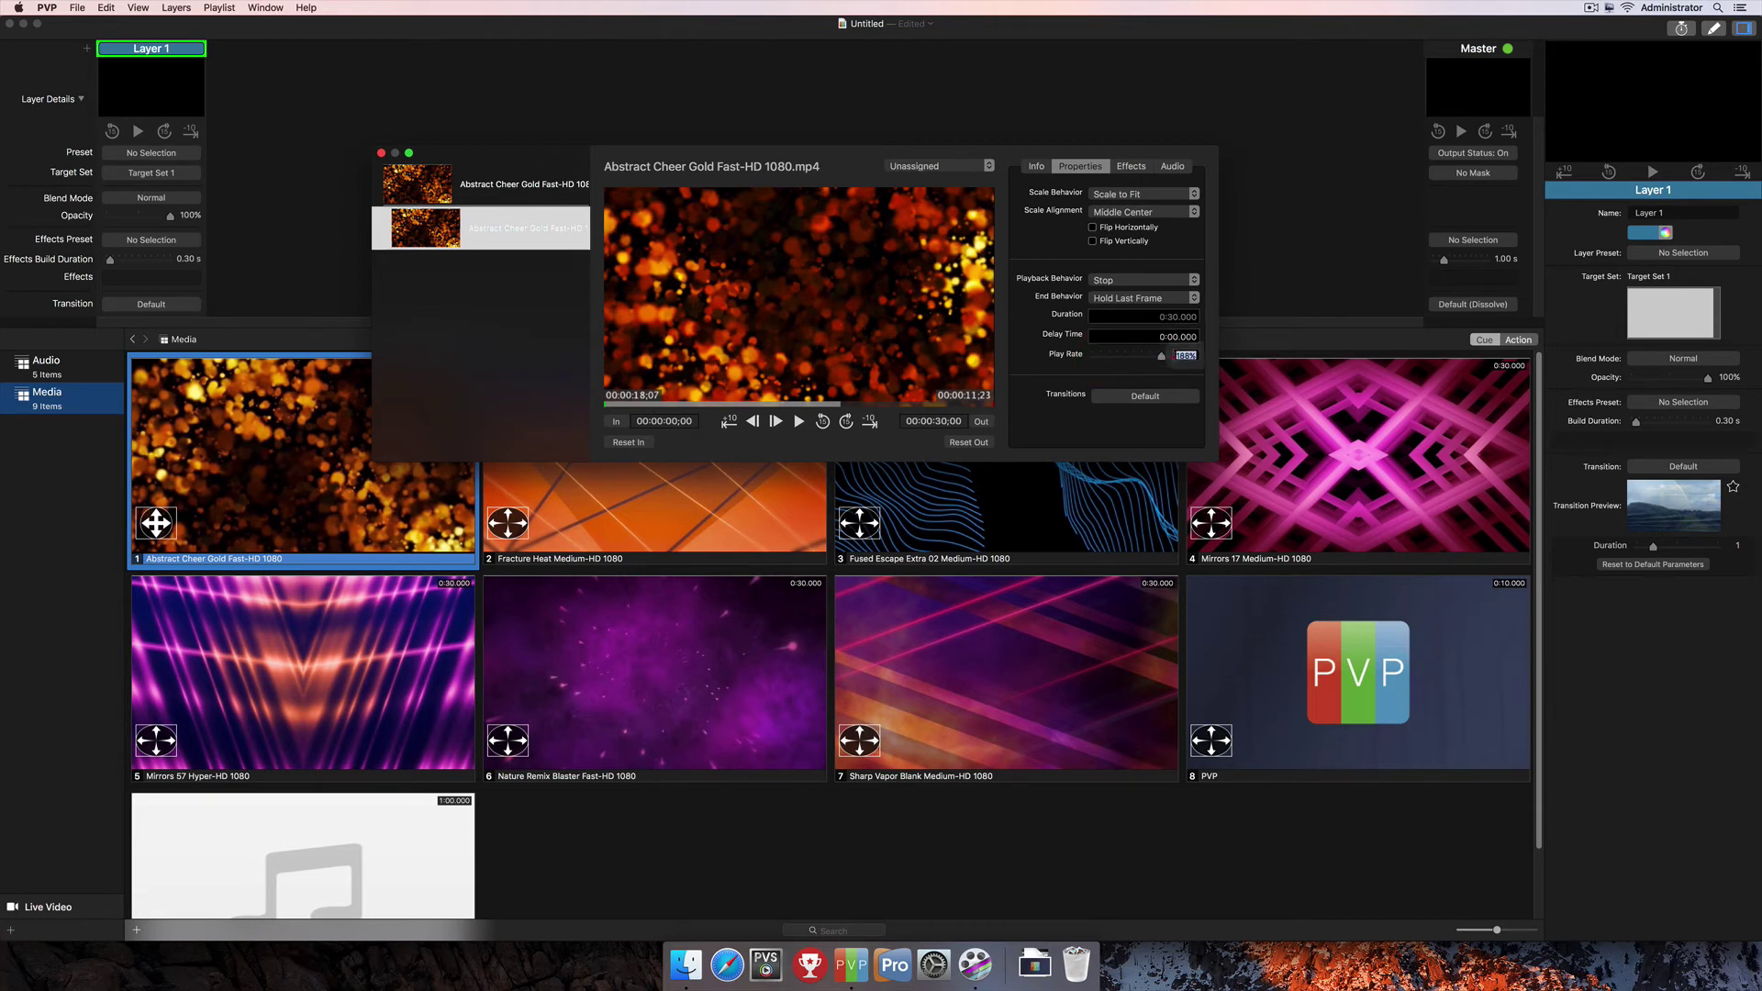
click(1157, 356)
text(100)
key(Return)
Look through the cue's transitions list and leave the transition at Default
click(1125, 401)
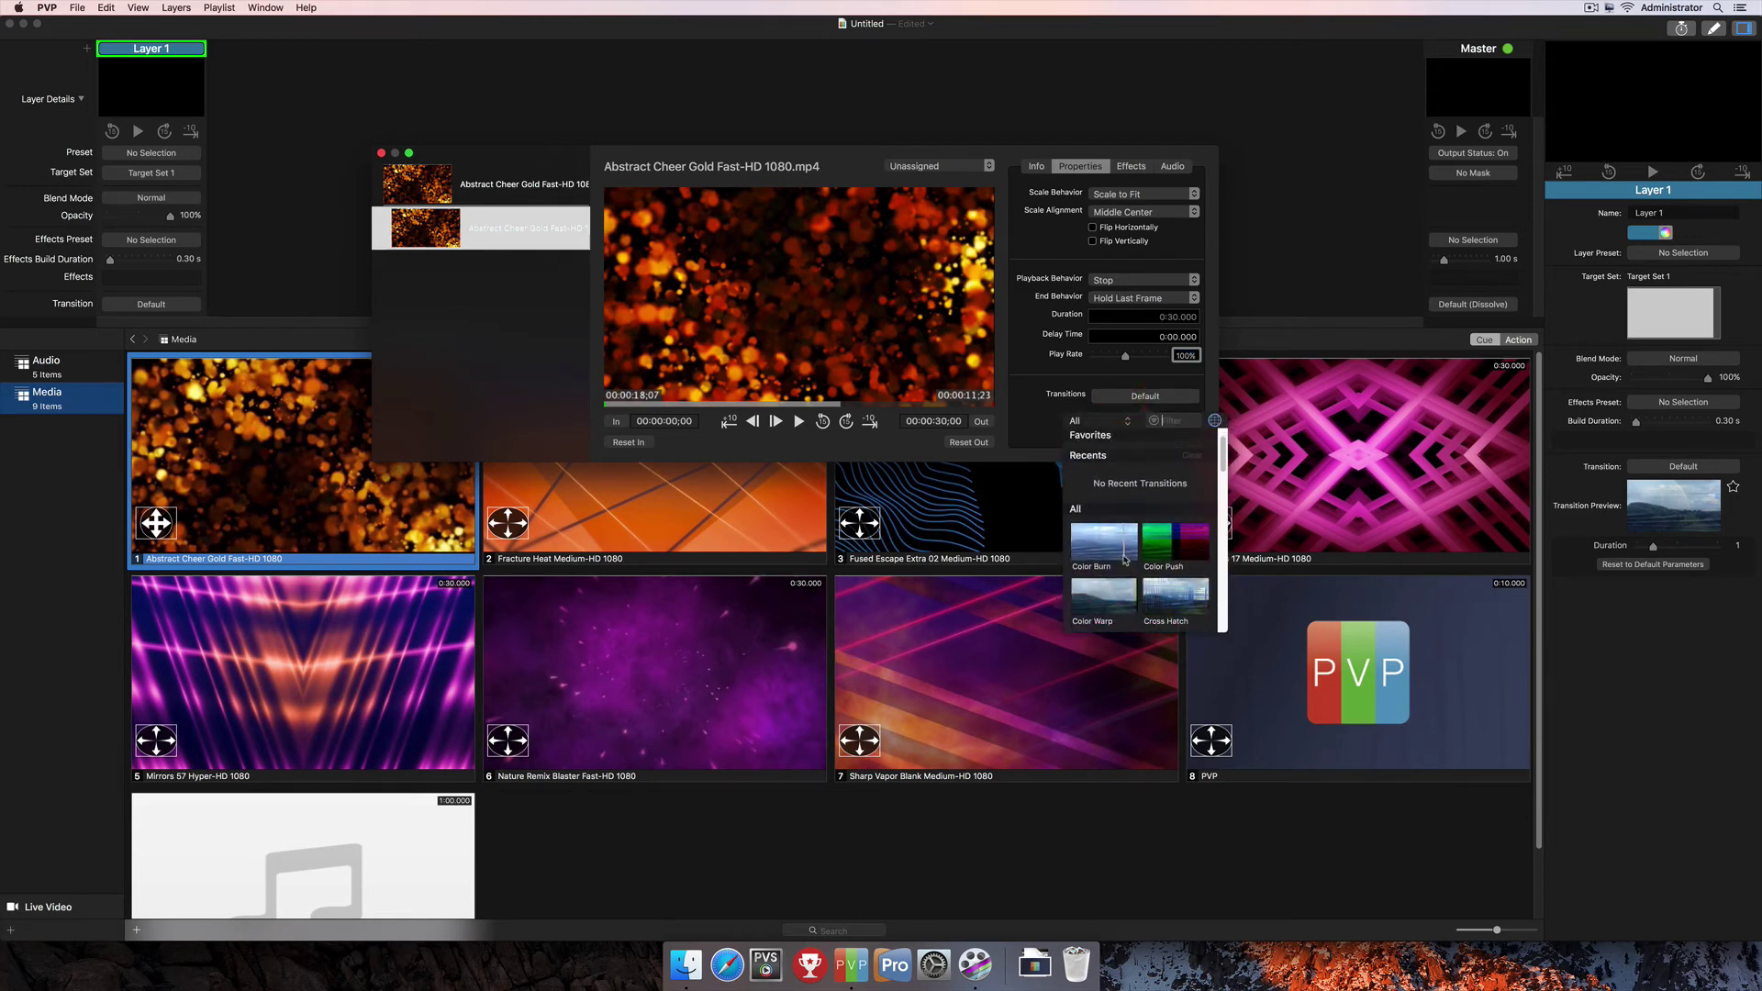
scroll(1120, 566, down, 5)
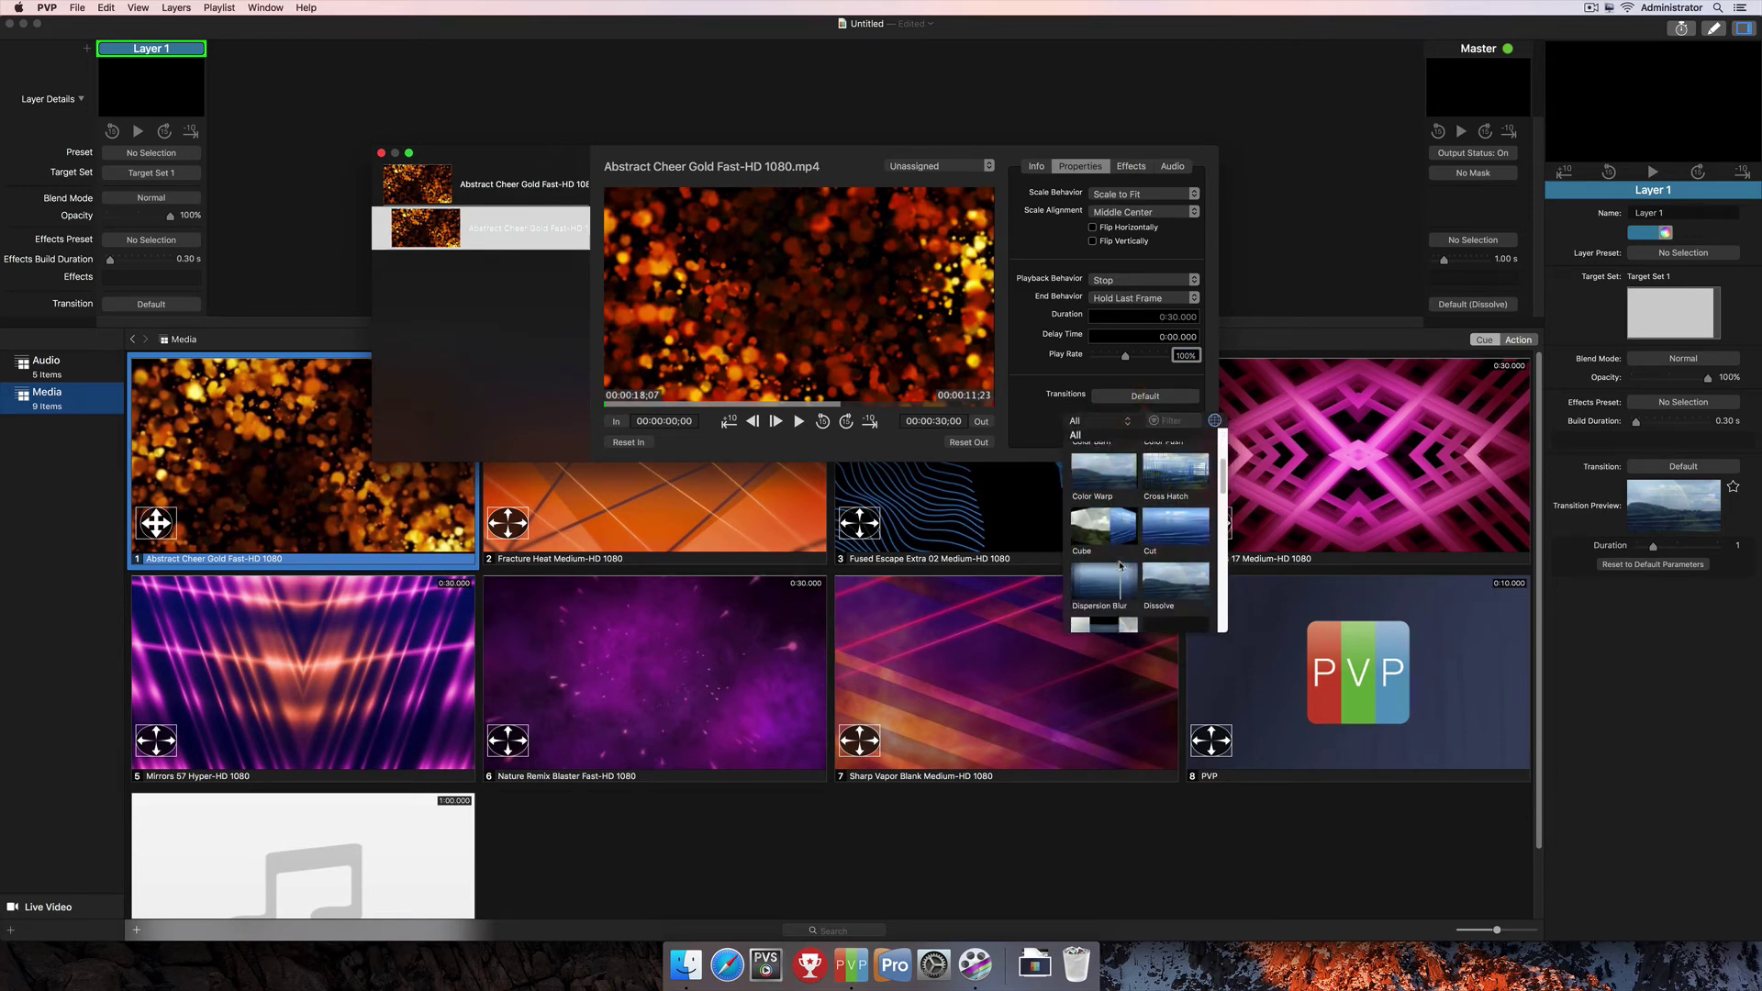
scroll(1119, 567, down, 3)
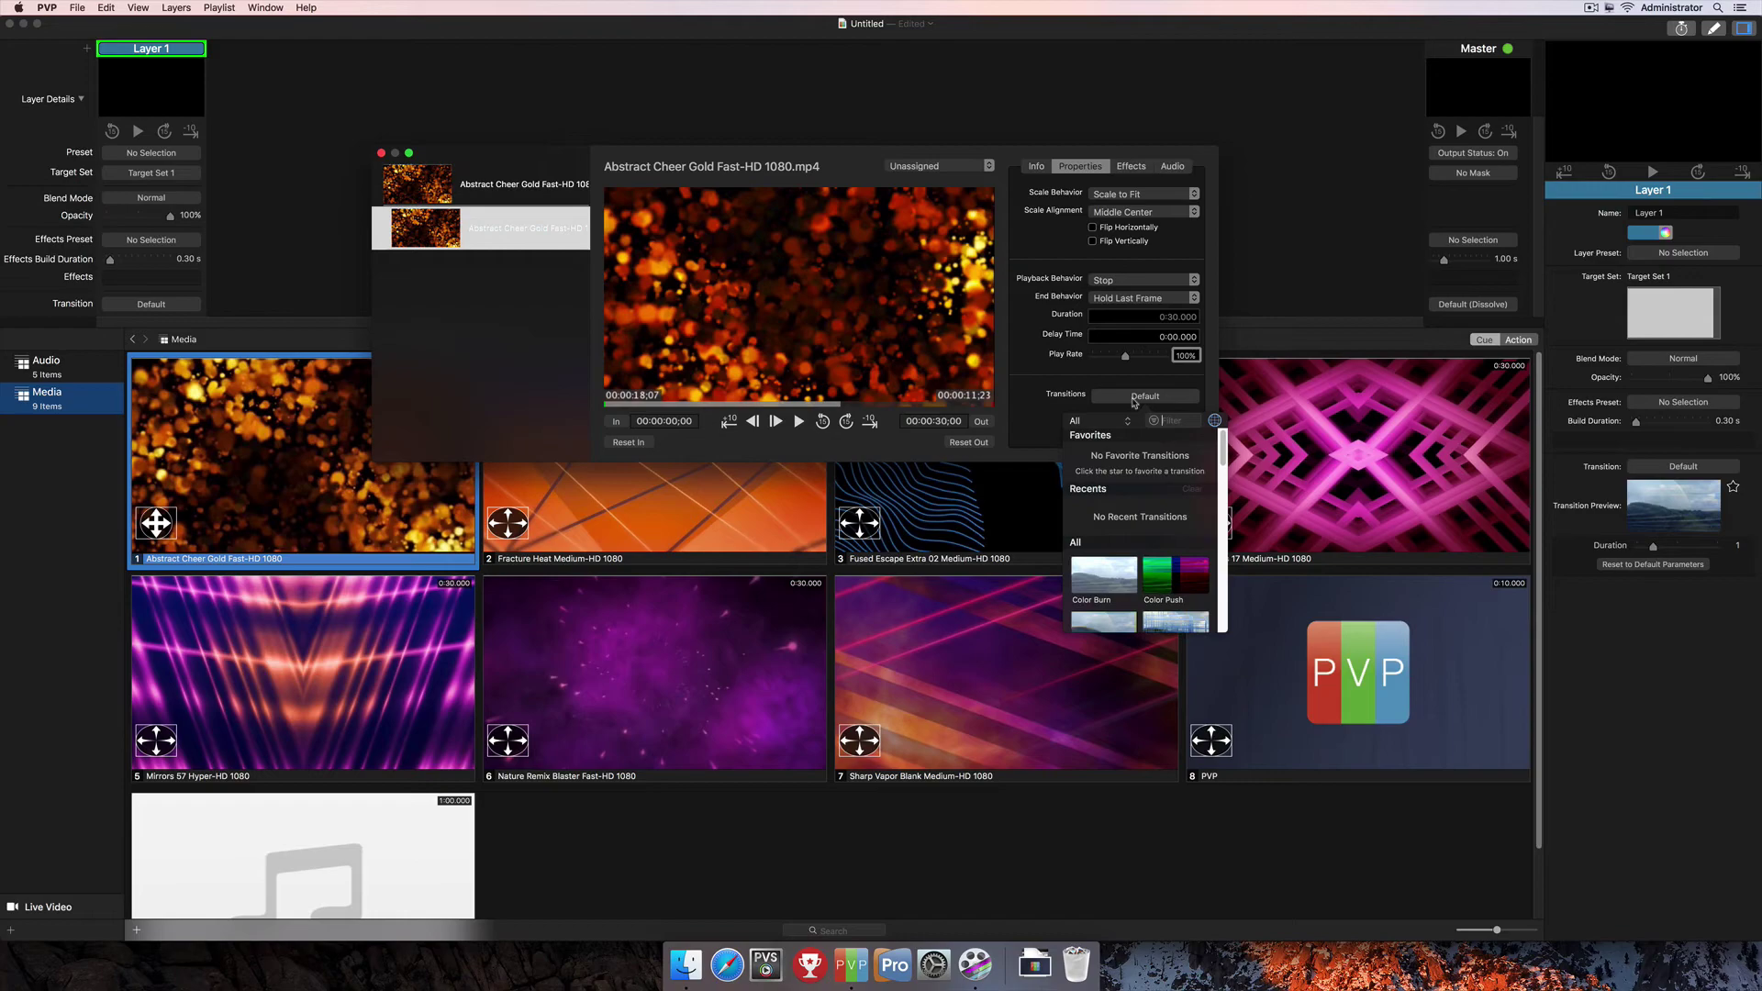
scroll(1129, 555, down, 3)
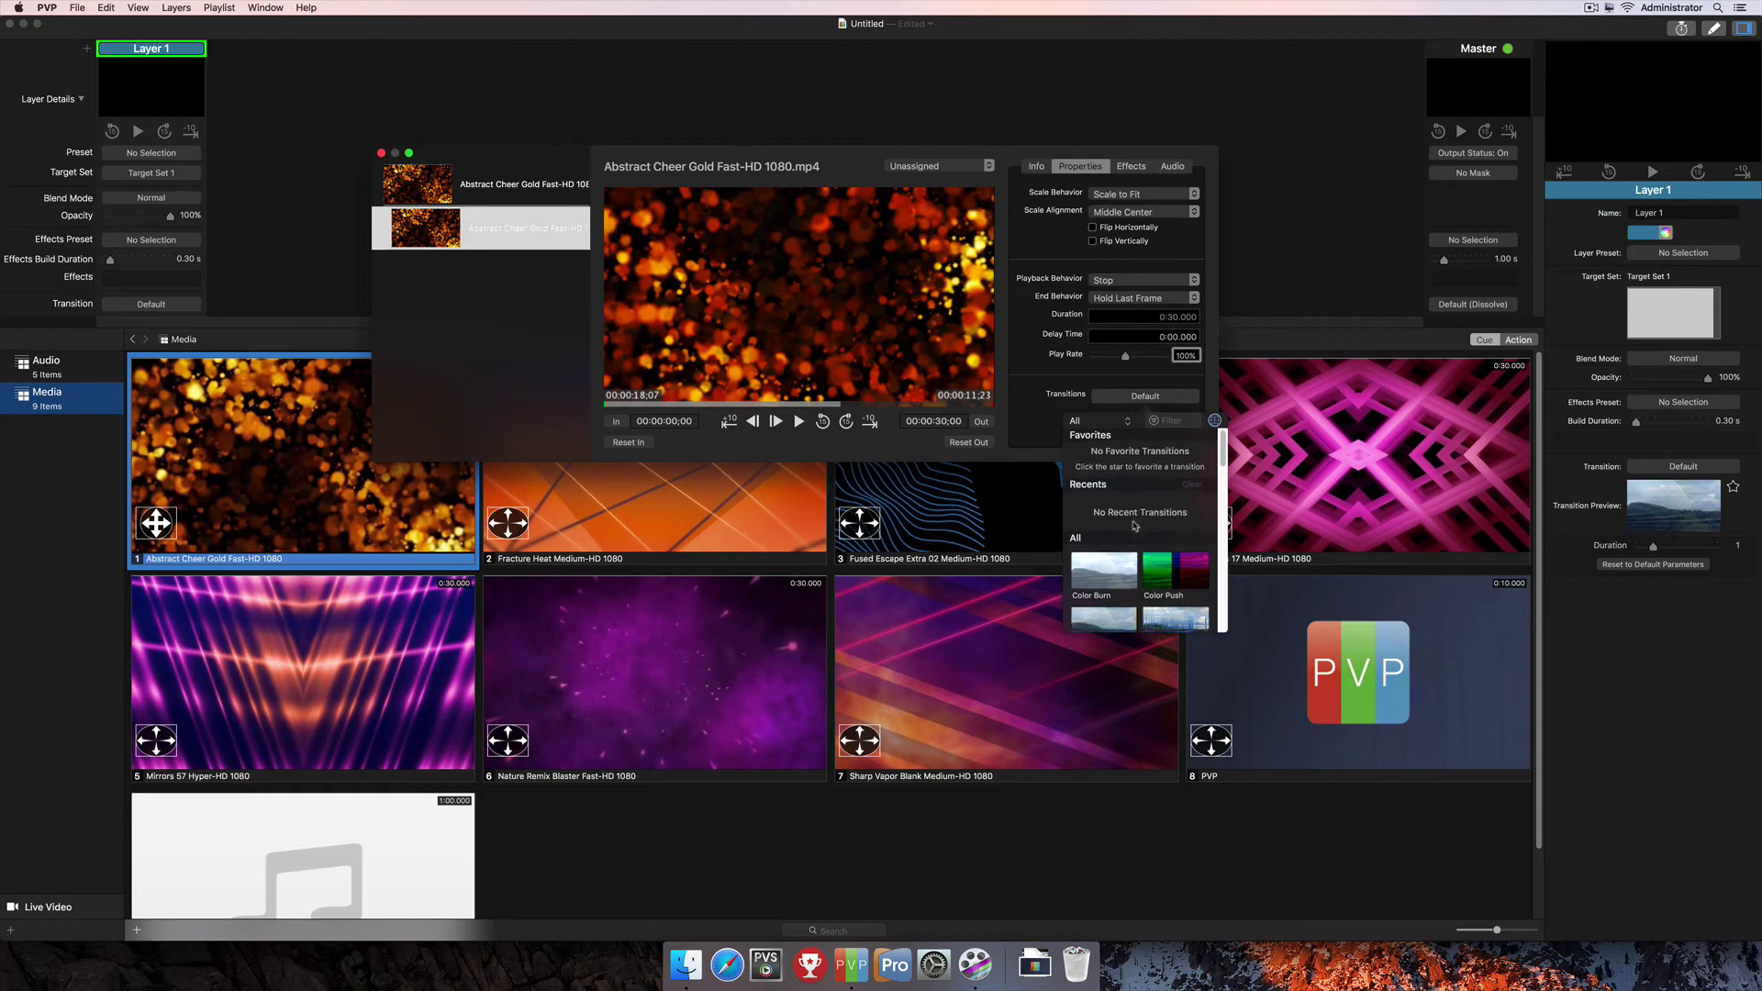
click(1035, 381)
Add Color Posterize from the Effects tab, drop its colors to 6.48, then disable it
click(1132, 169)
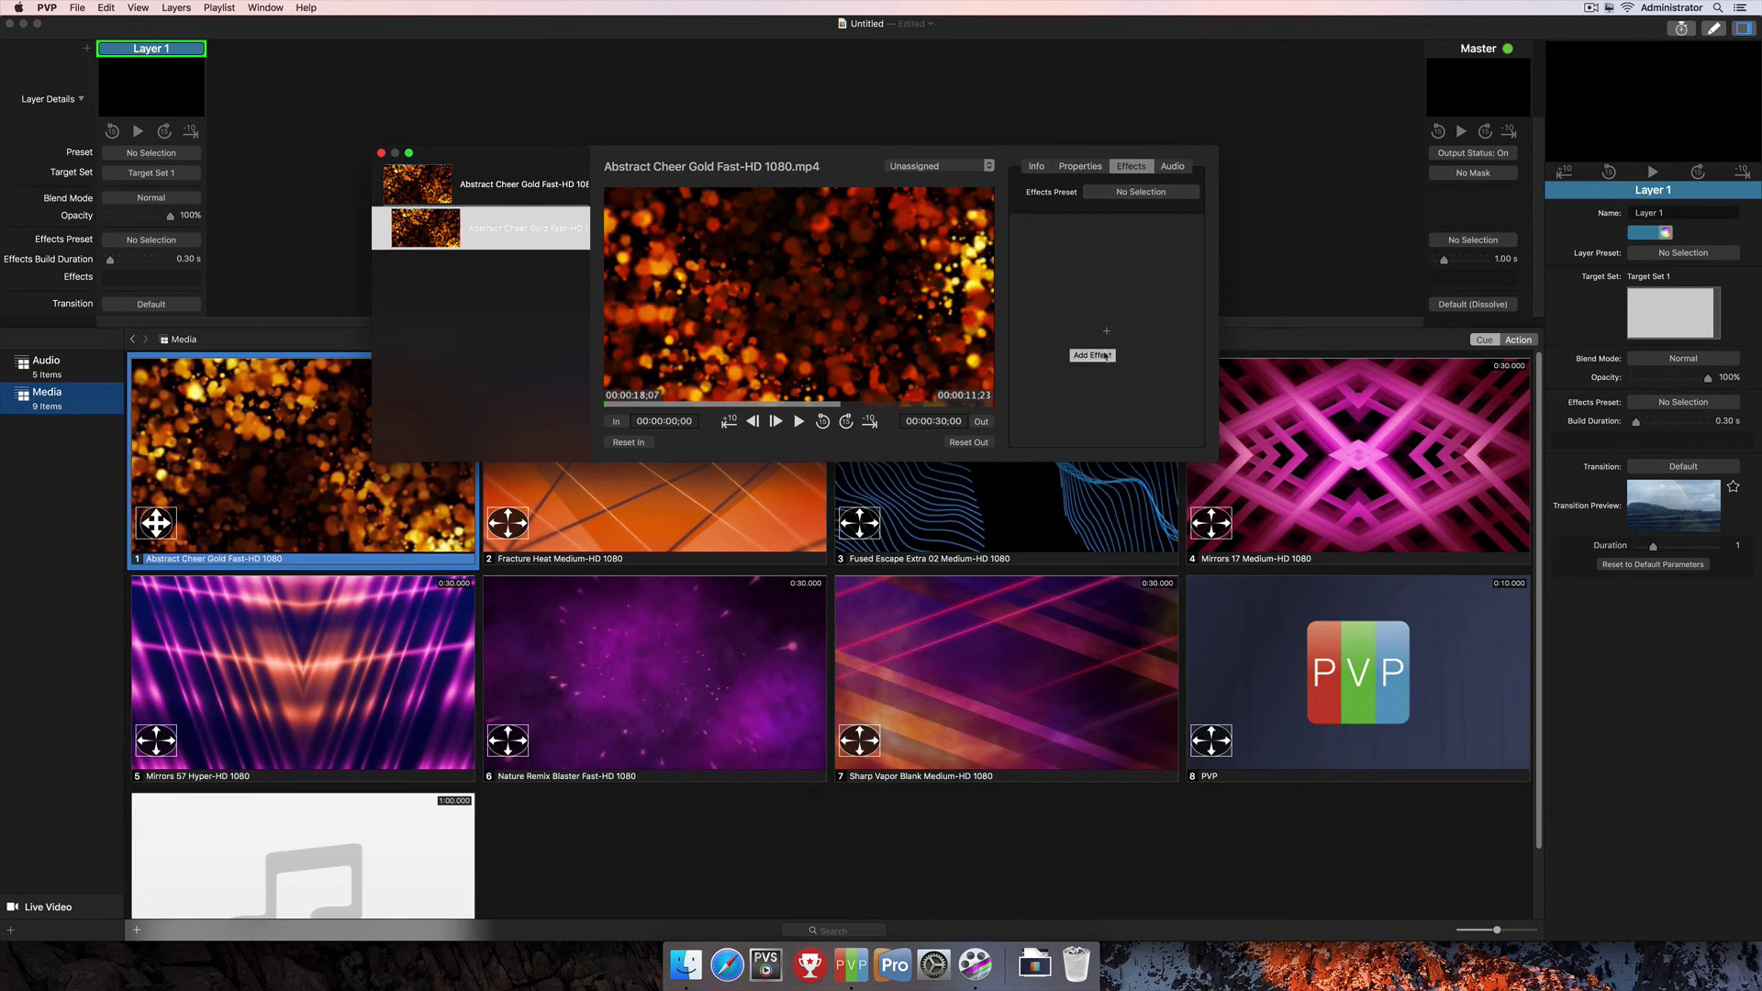
click(1105, 332)
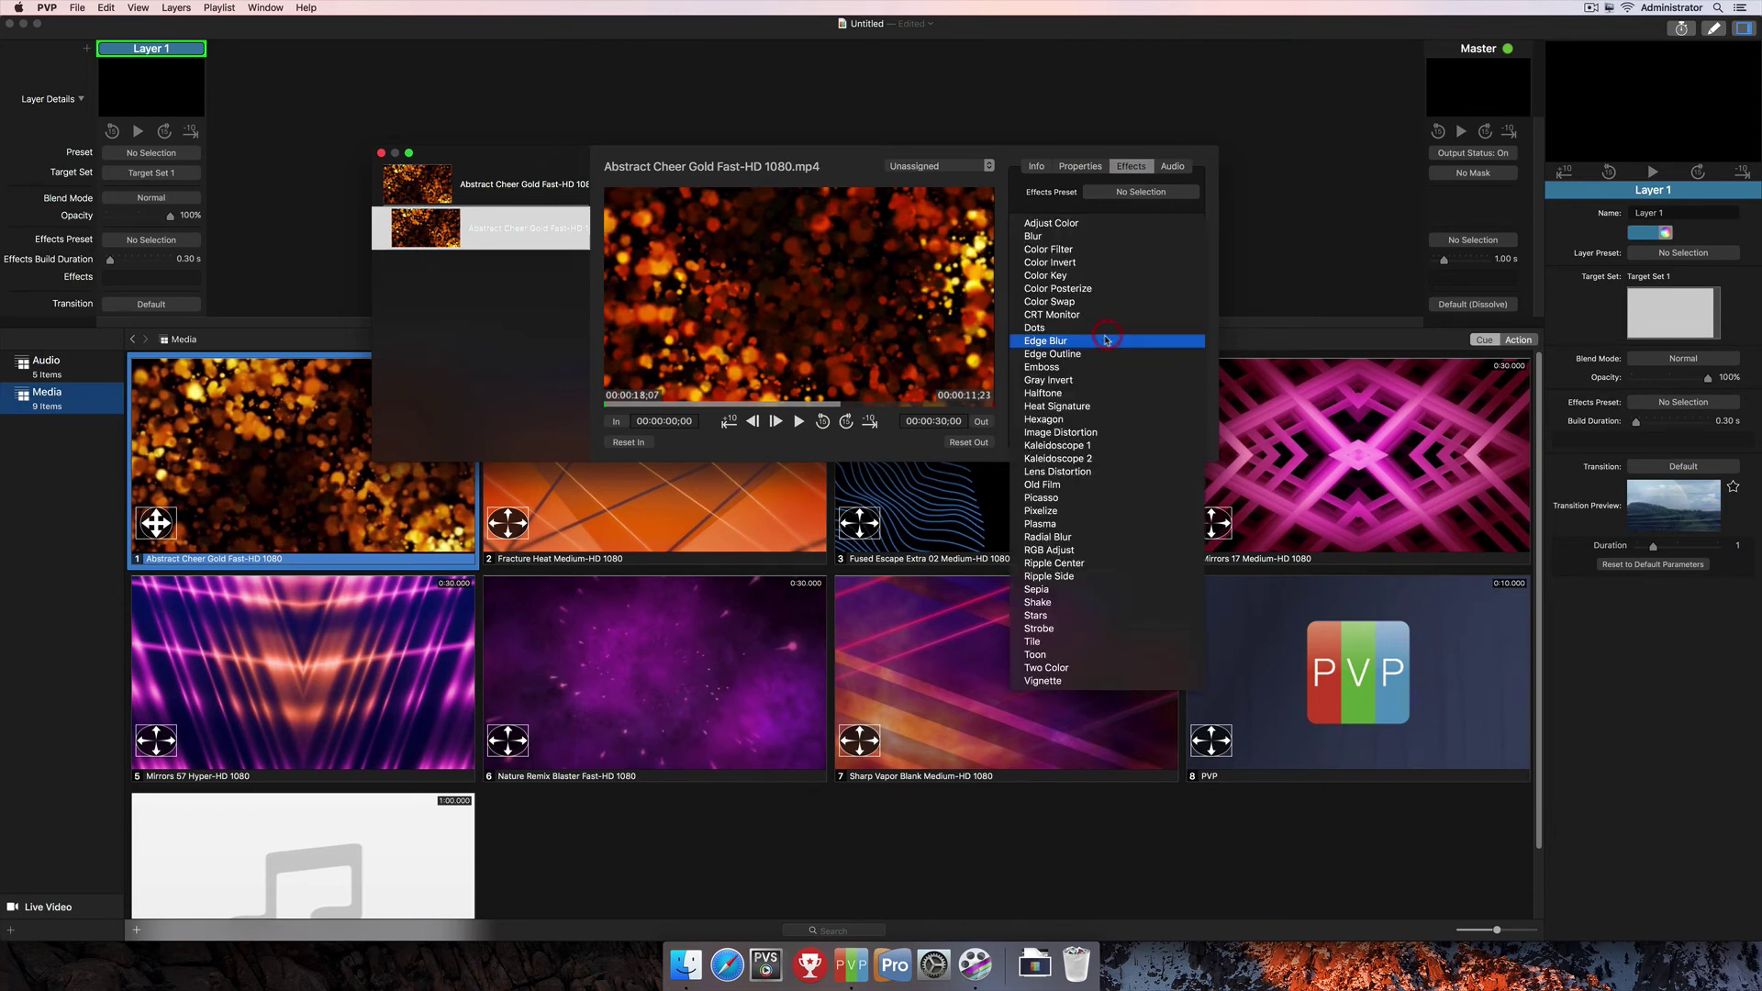
click(1124, 288)
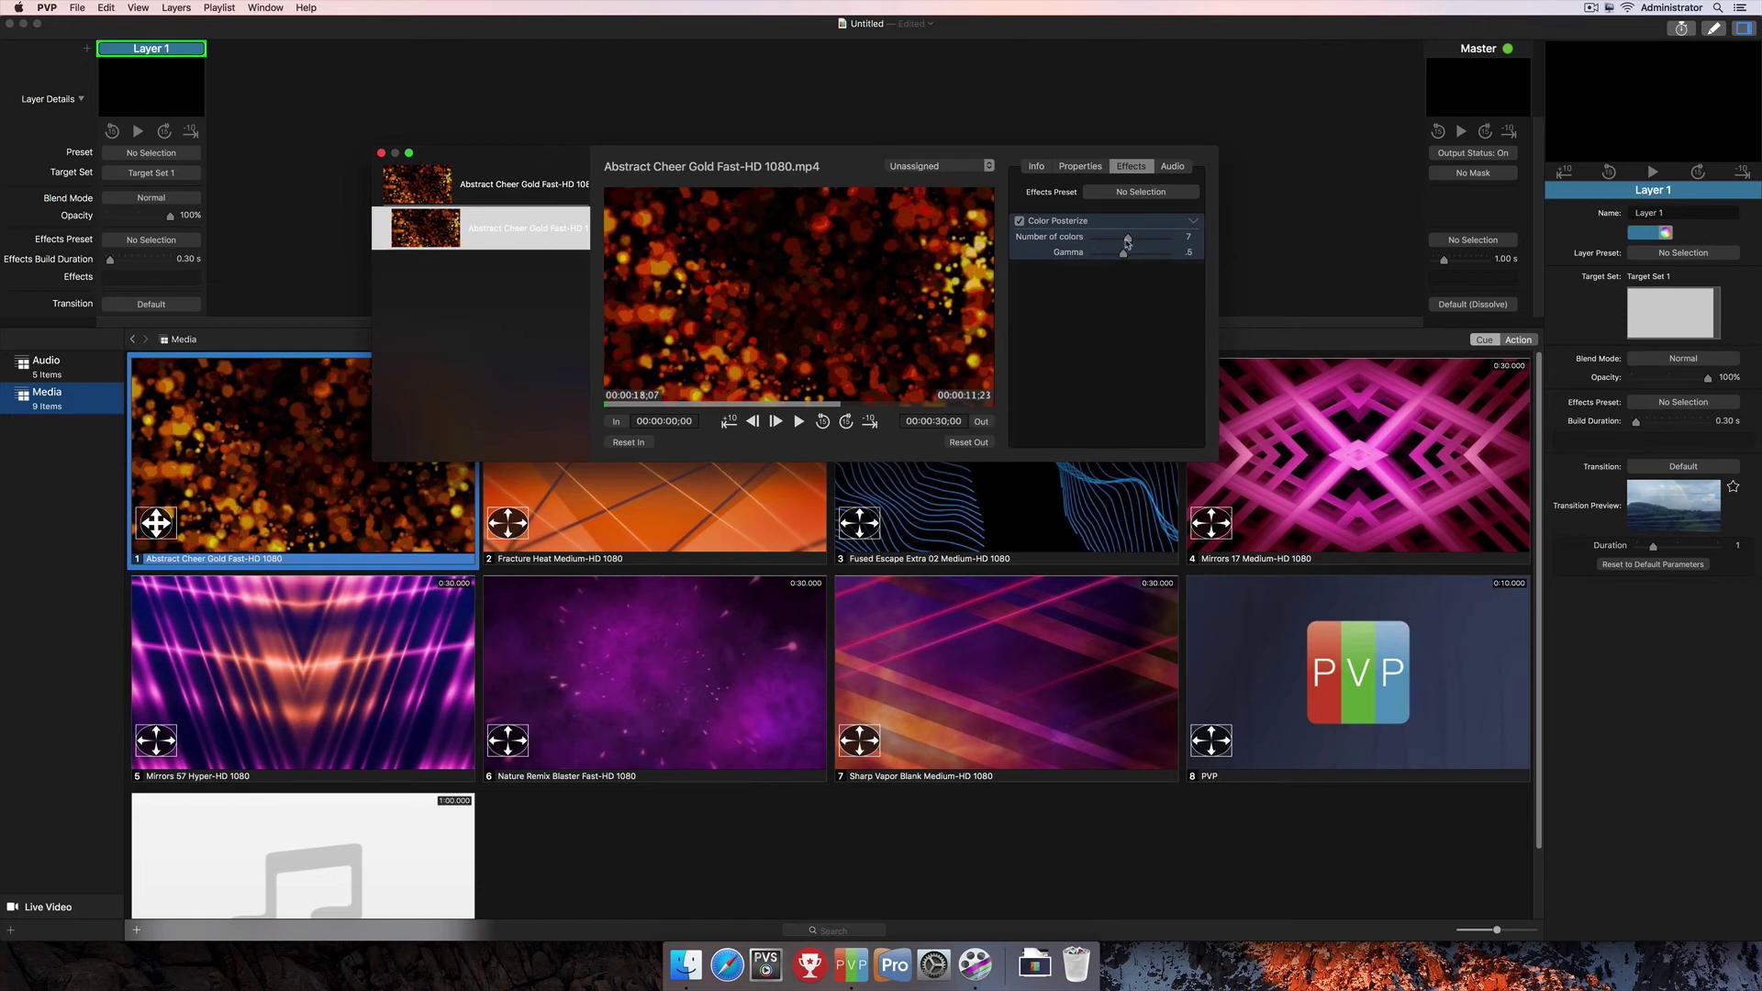
mouse_move(1129, 244)
mouse_down()
mouse_move(1104, 245)
mouse_move(1124, 237)
mouse_up()
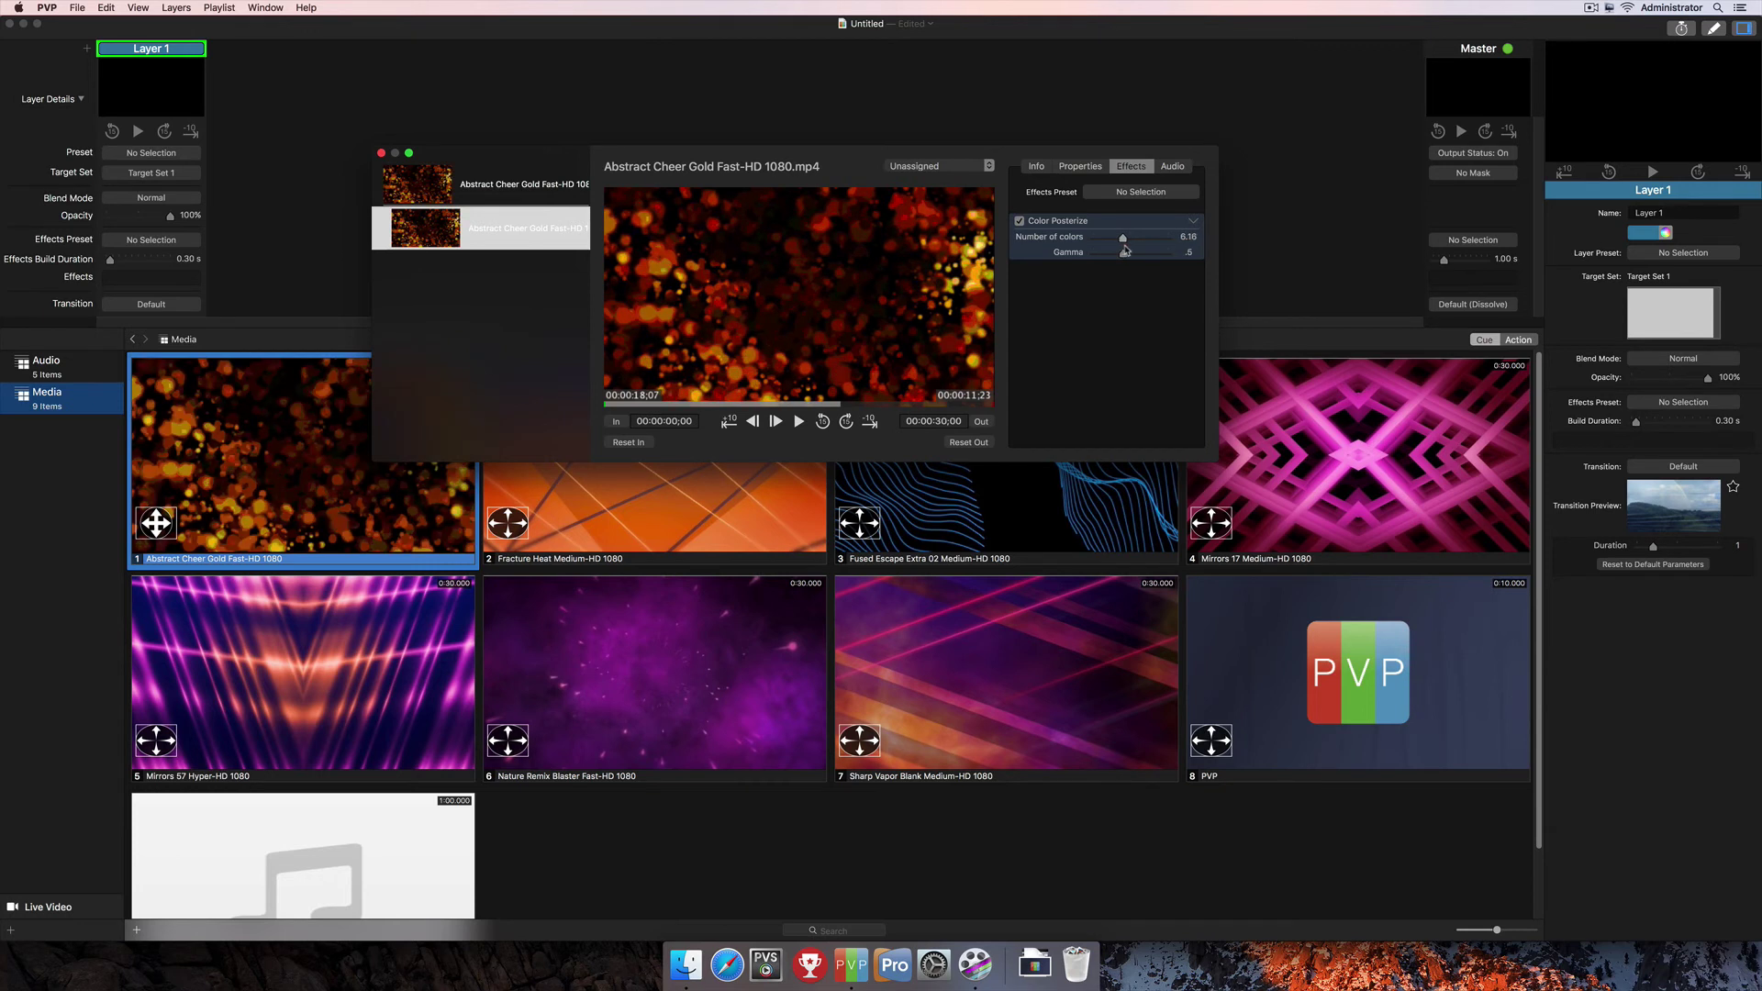
click(1018, 223)
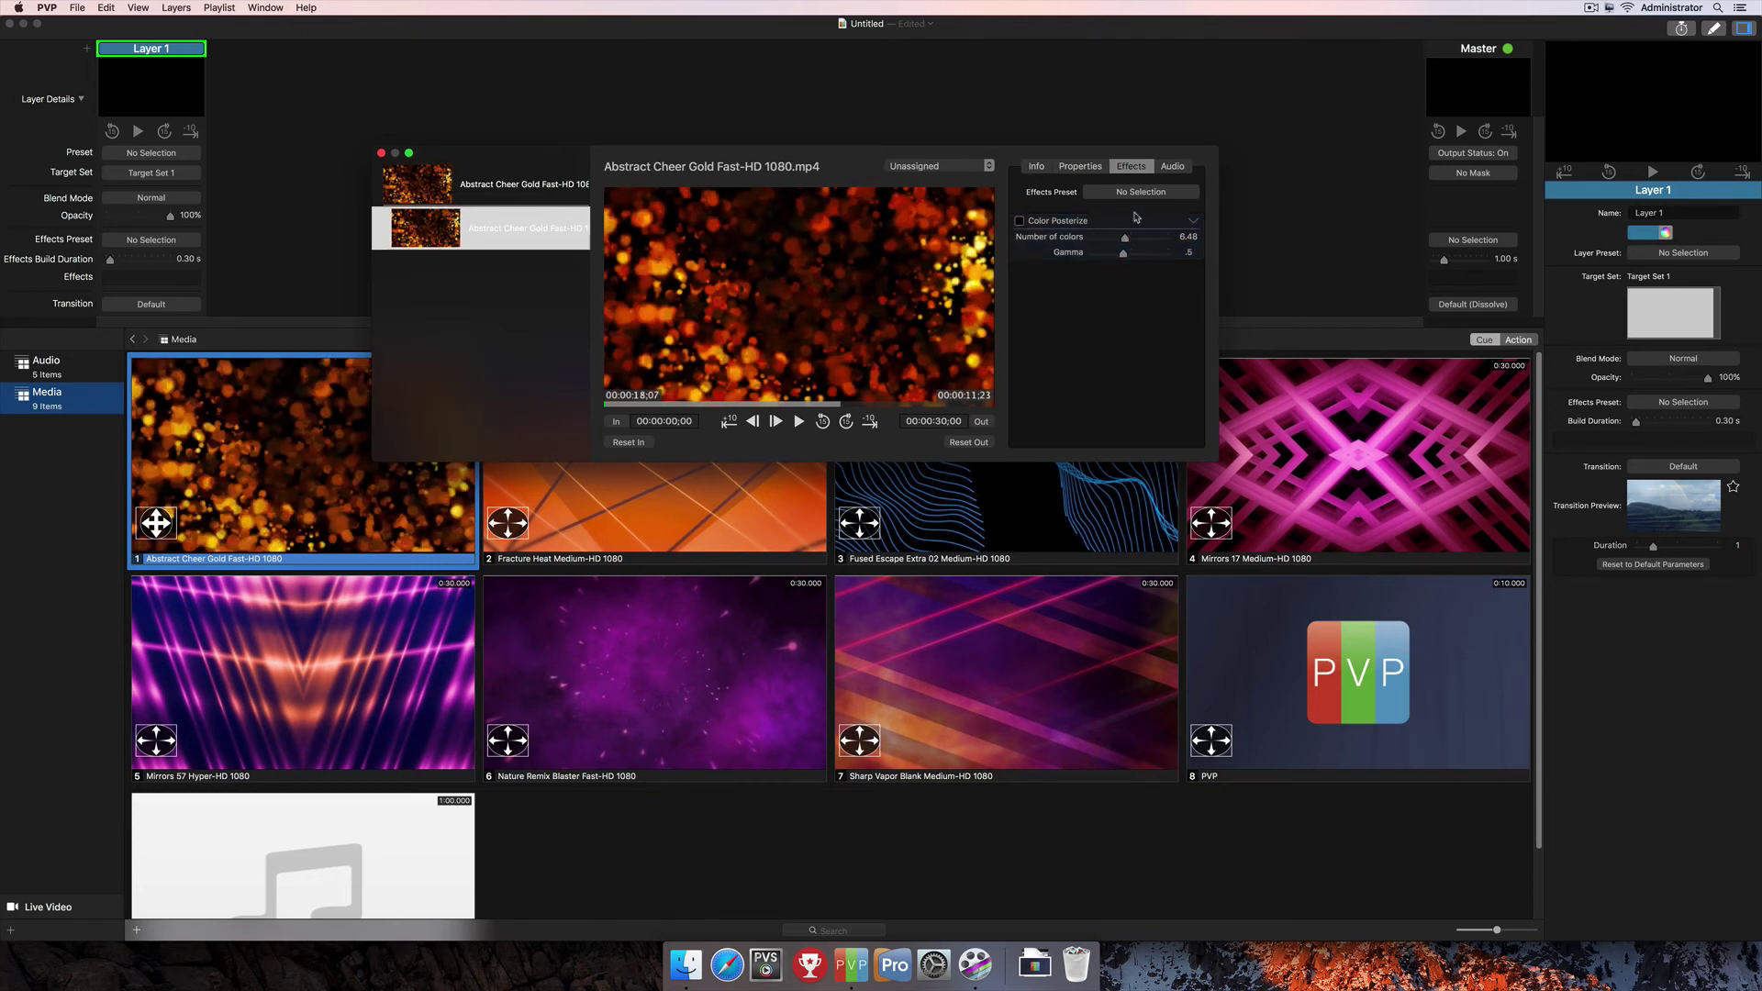
Experiment with the Audio tab's channel routing, restoring channels 1 and 2 to PVP Channels 1 and 2
click(1179, 168)
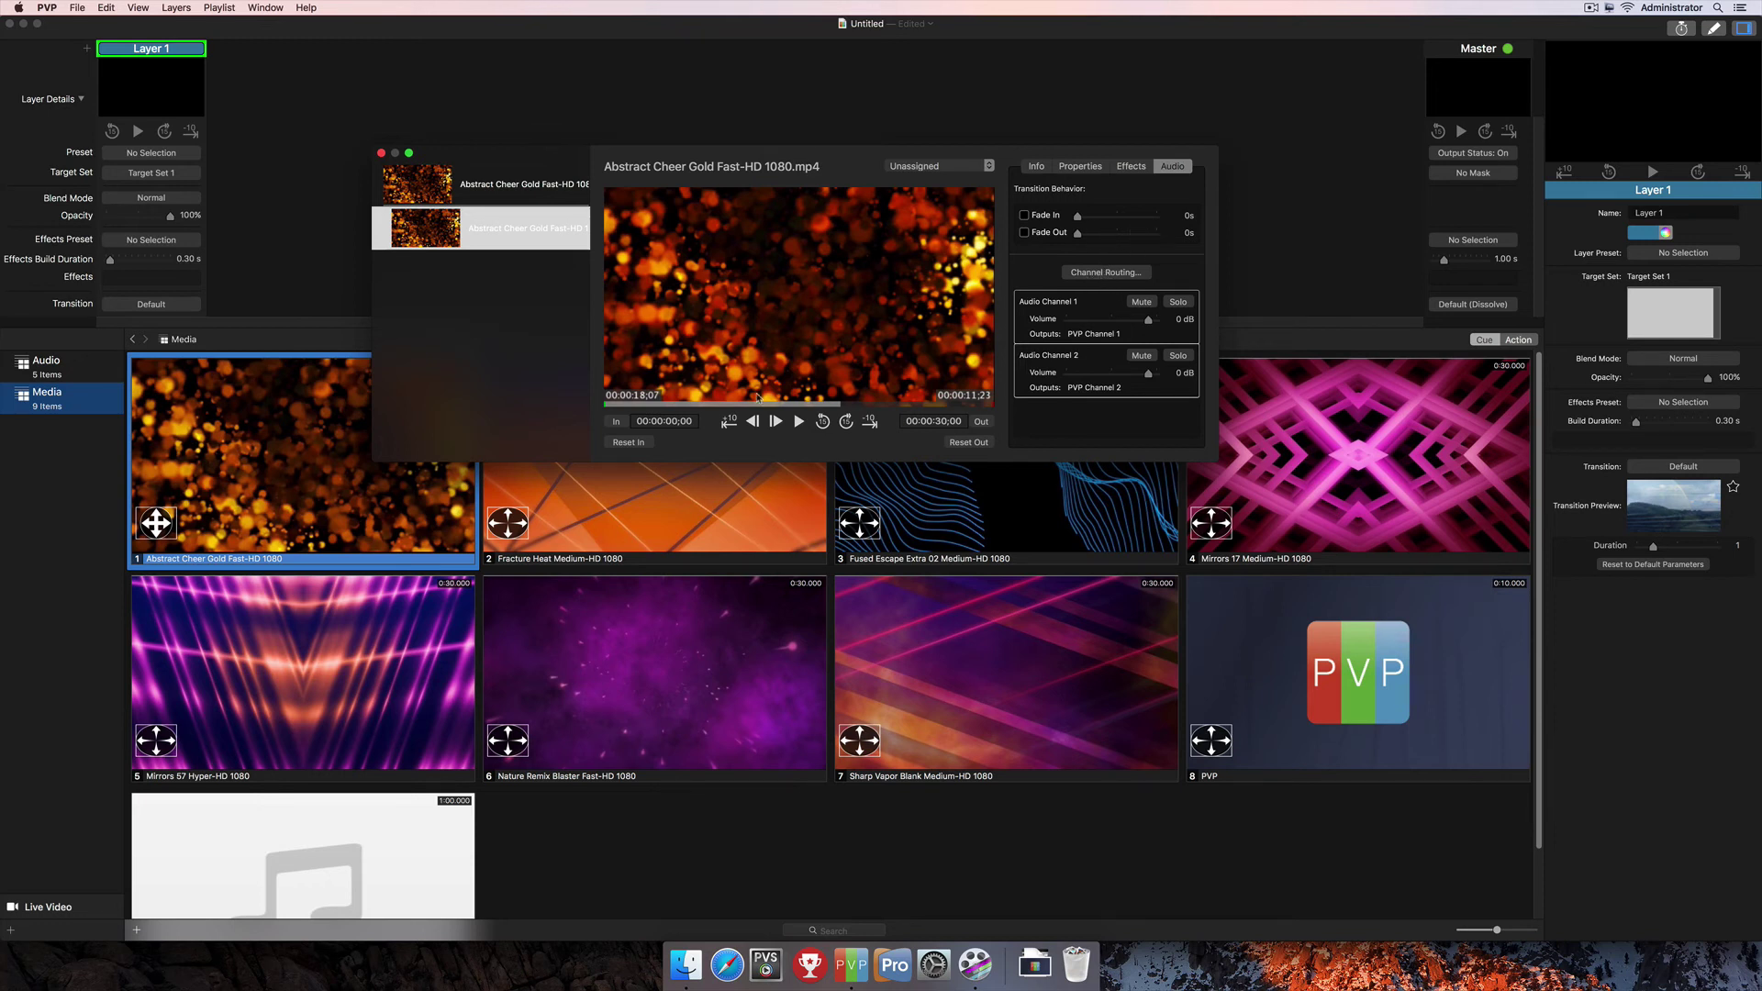
click(1106, 275)
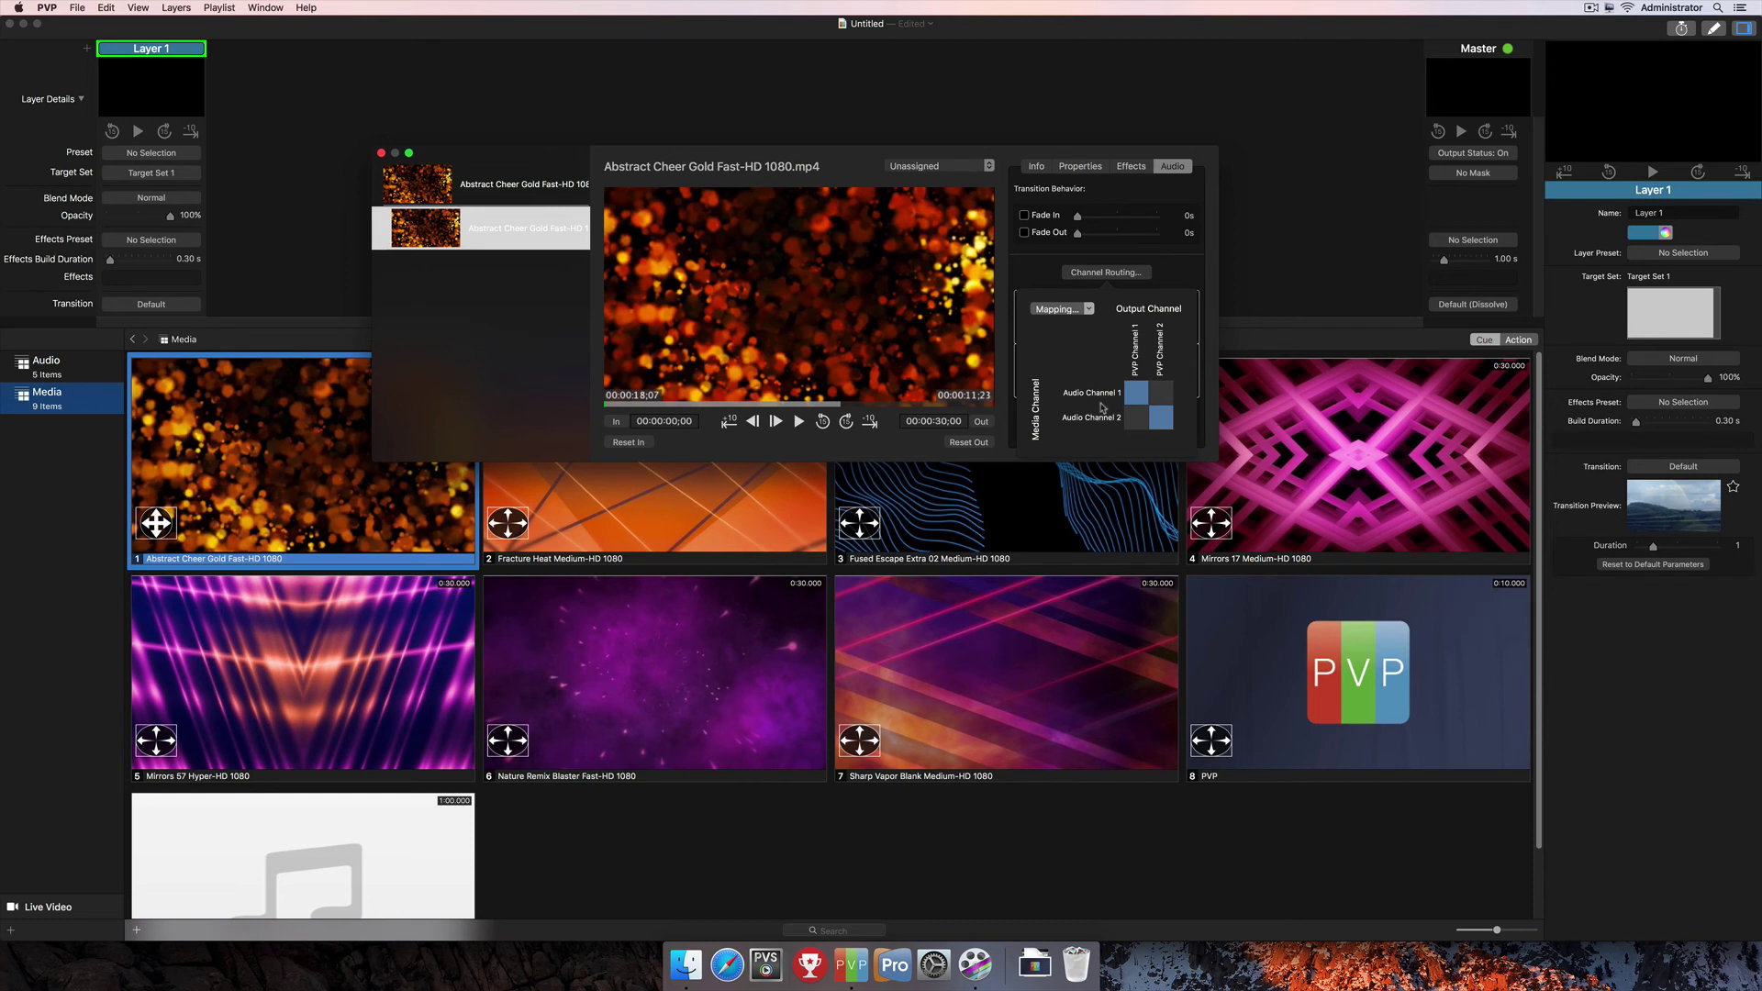
click(1167, 426)
click(1135, 396)
click(1164, 395)
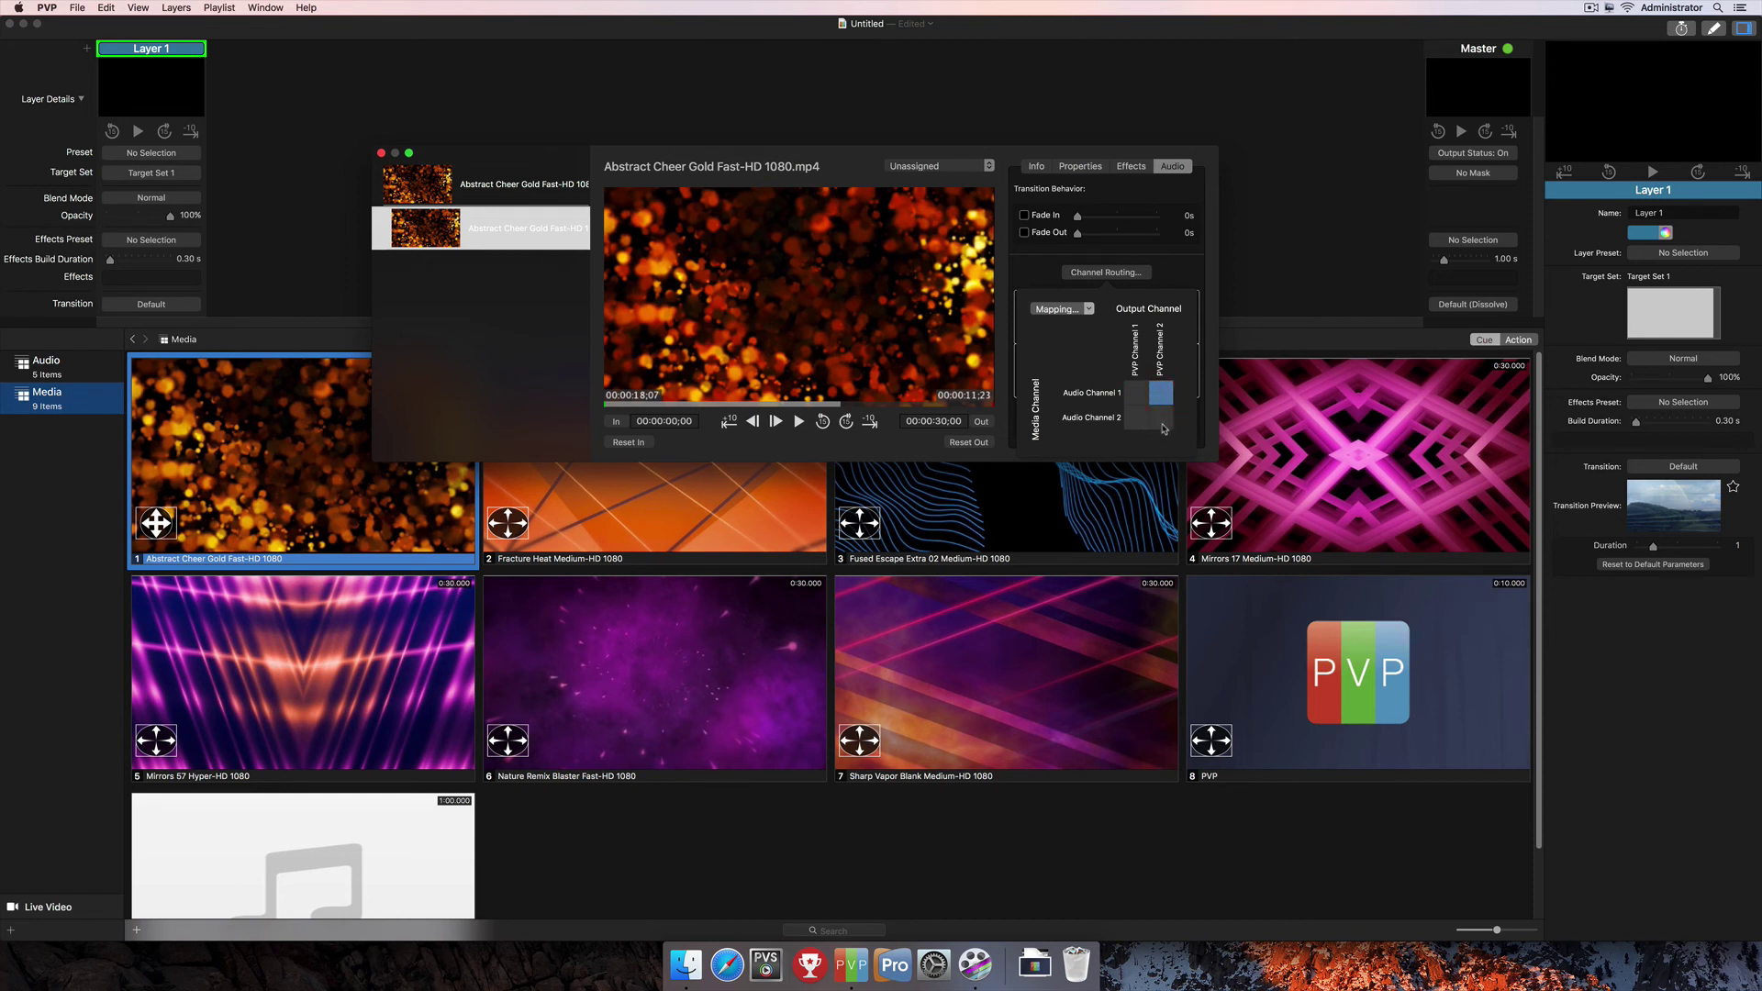
click(1162, 420)
click(1161, 424)
click(1160, 395)
click(1135, 395)
click(1161, 419)
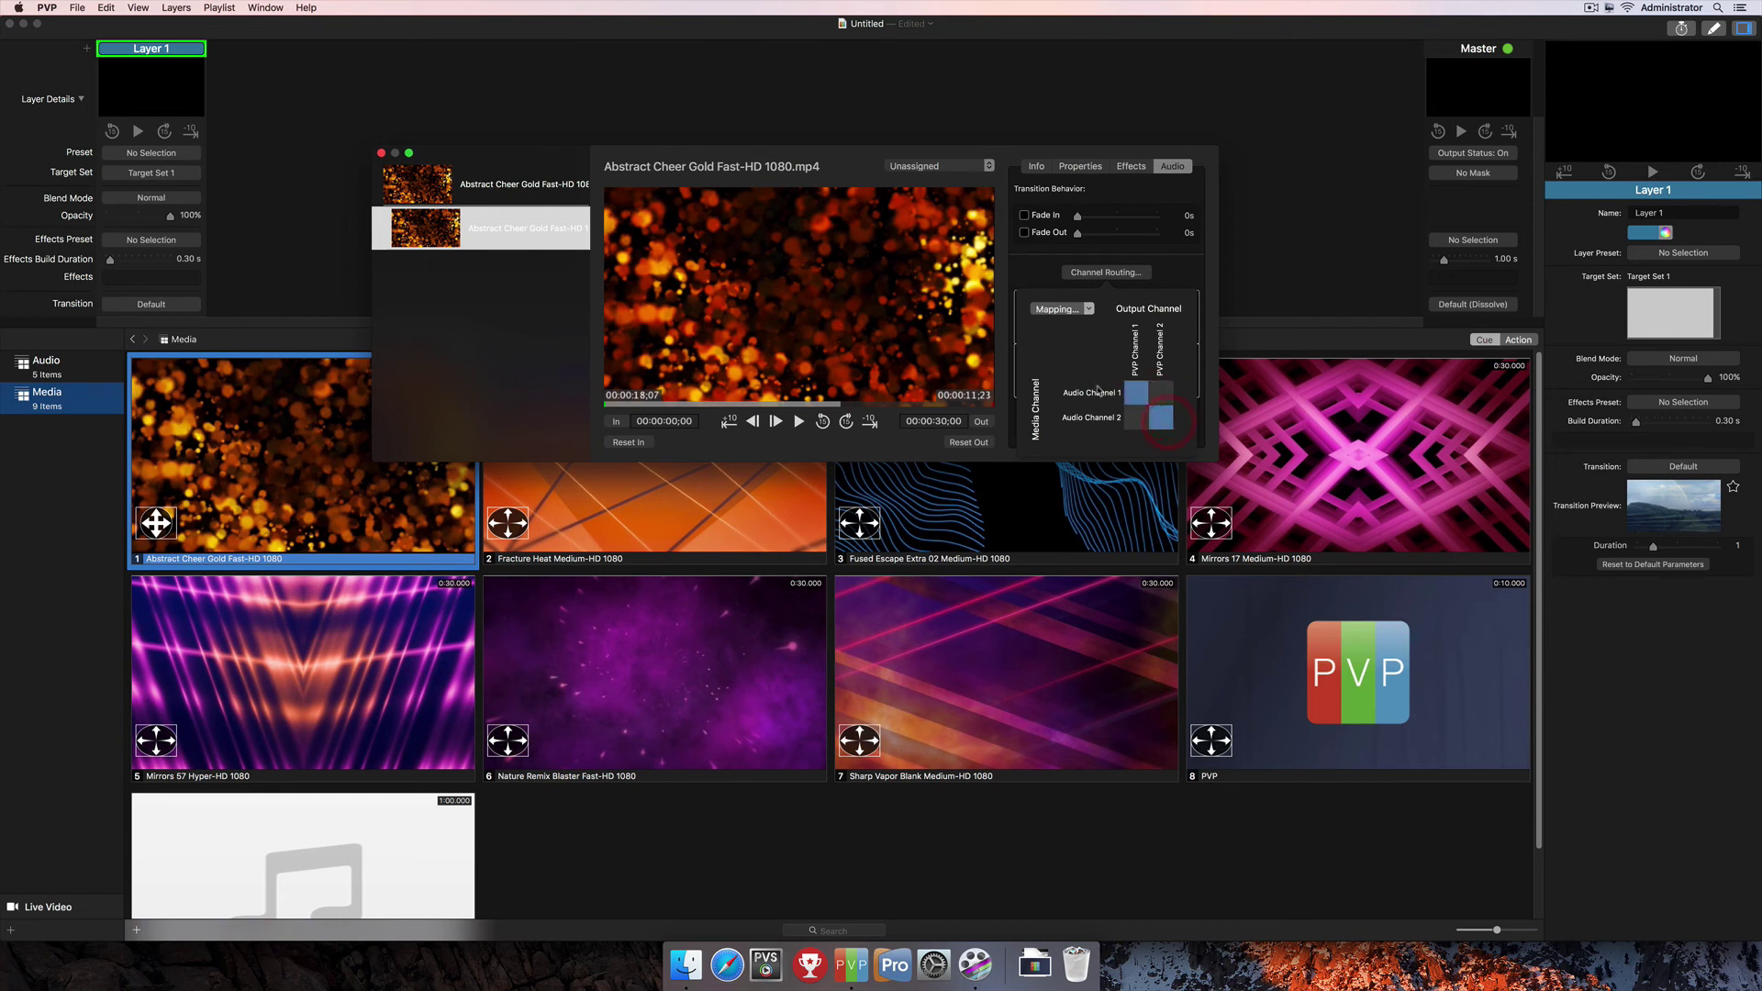
click(1038, 277)
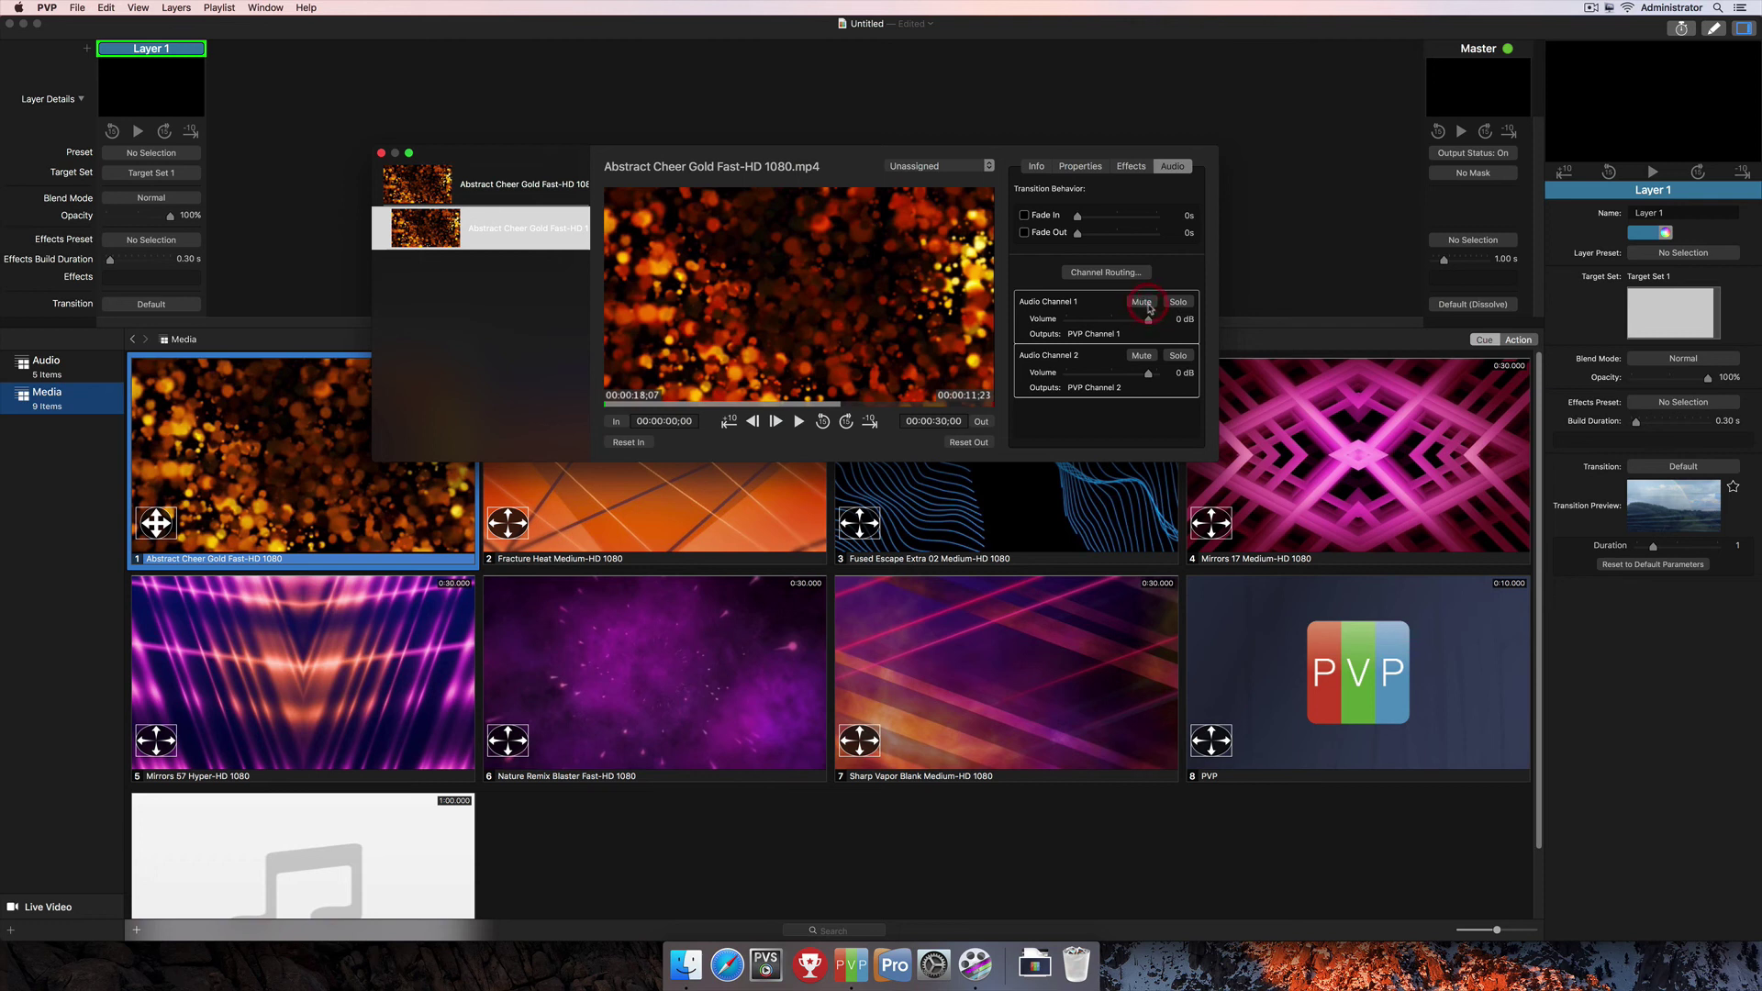
Try soloing audio channel 1, then reopen and close the routing grid
click(1183, 312)
click(1103, 273)
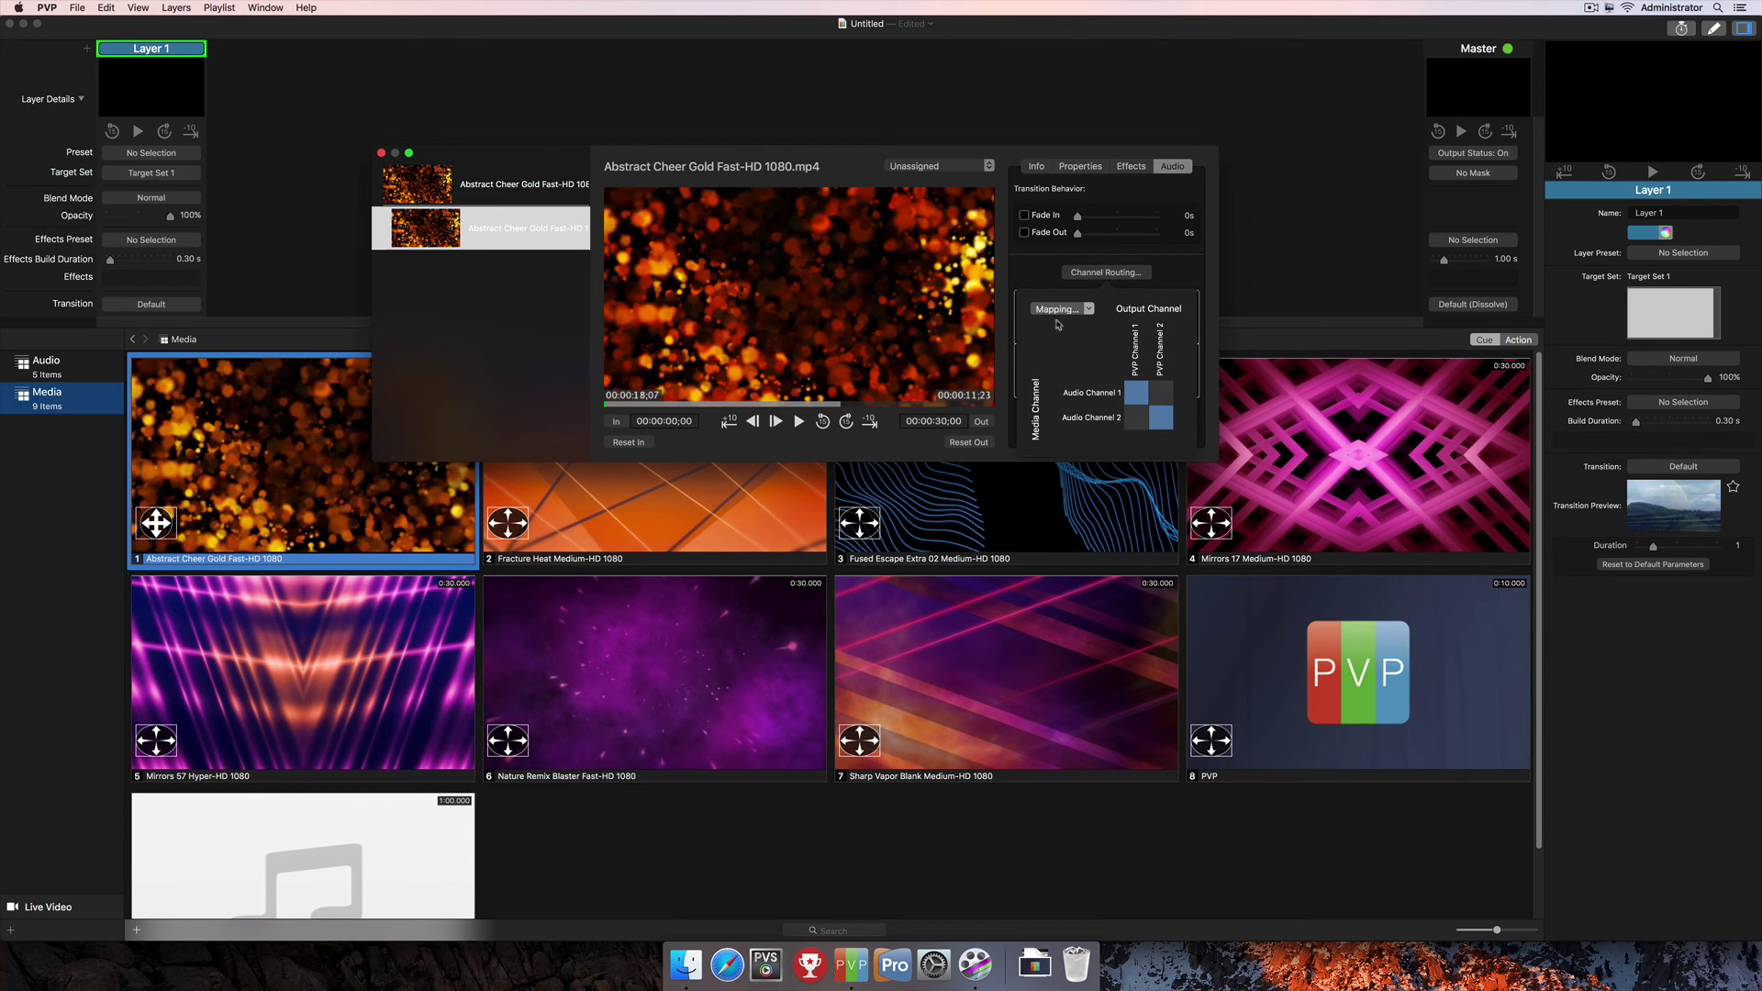
click(1043, 282)
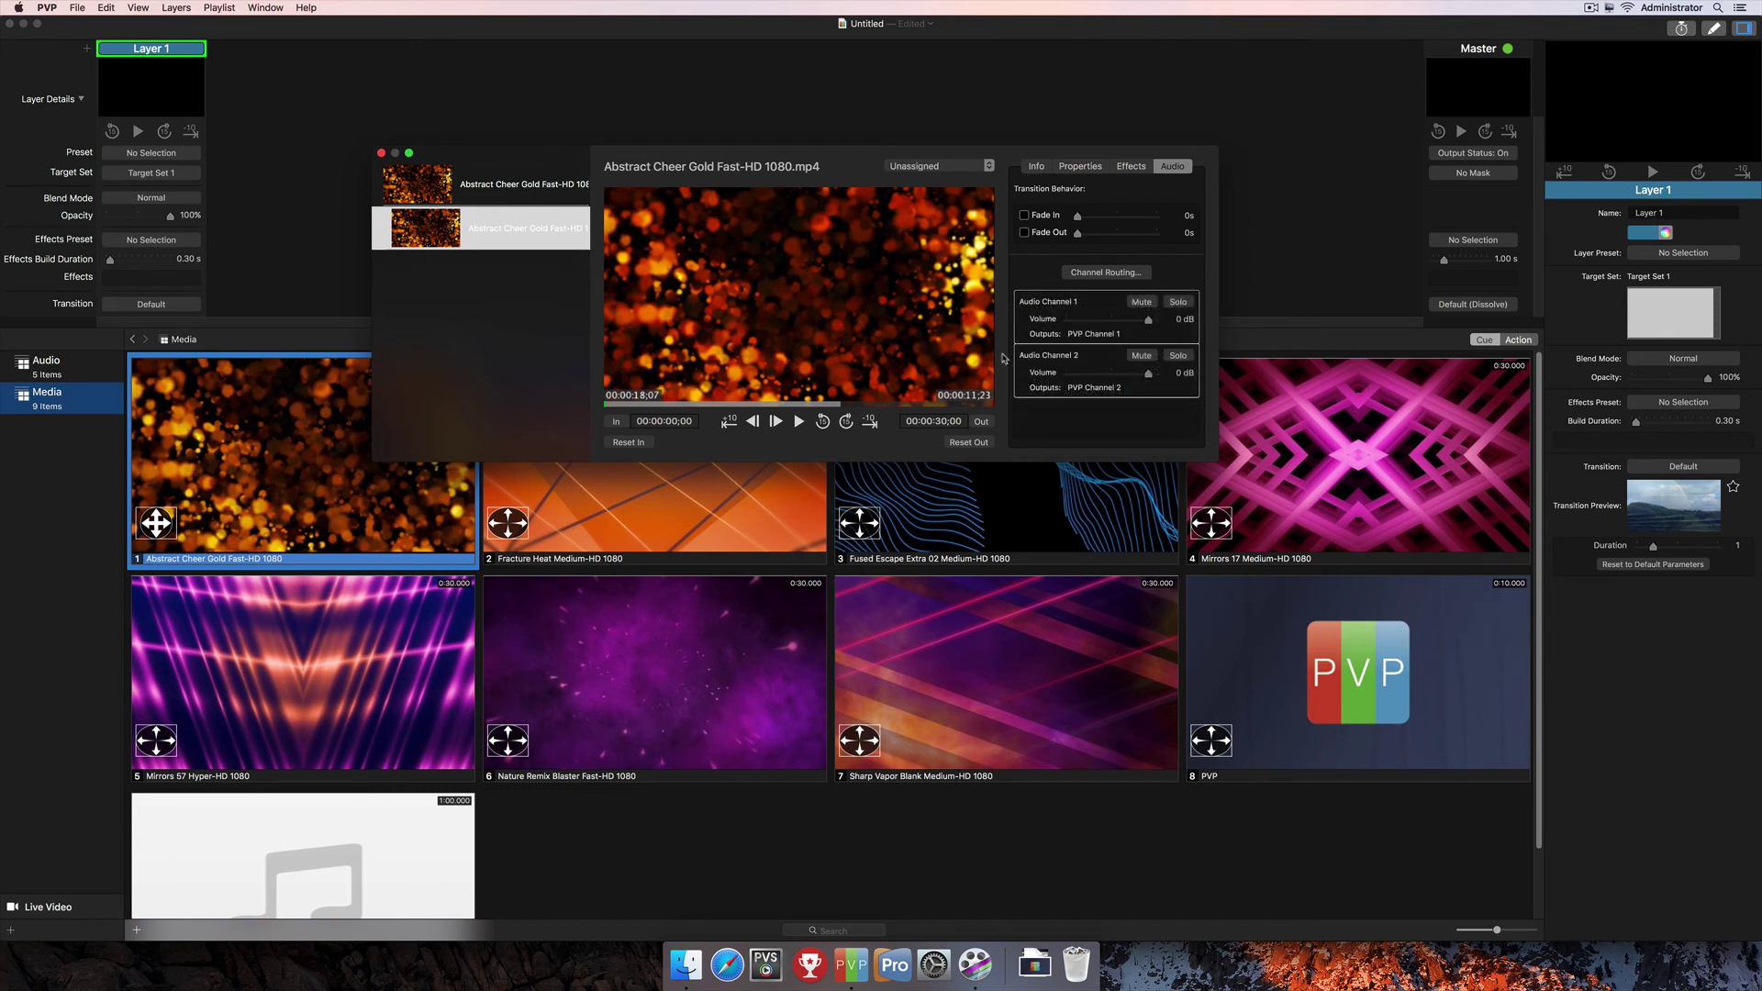
Close the video inspector and open the inspector for the PVP.jpg image cue
click(380, 154)
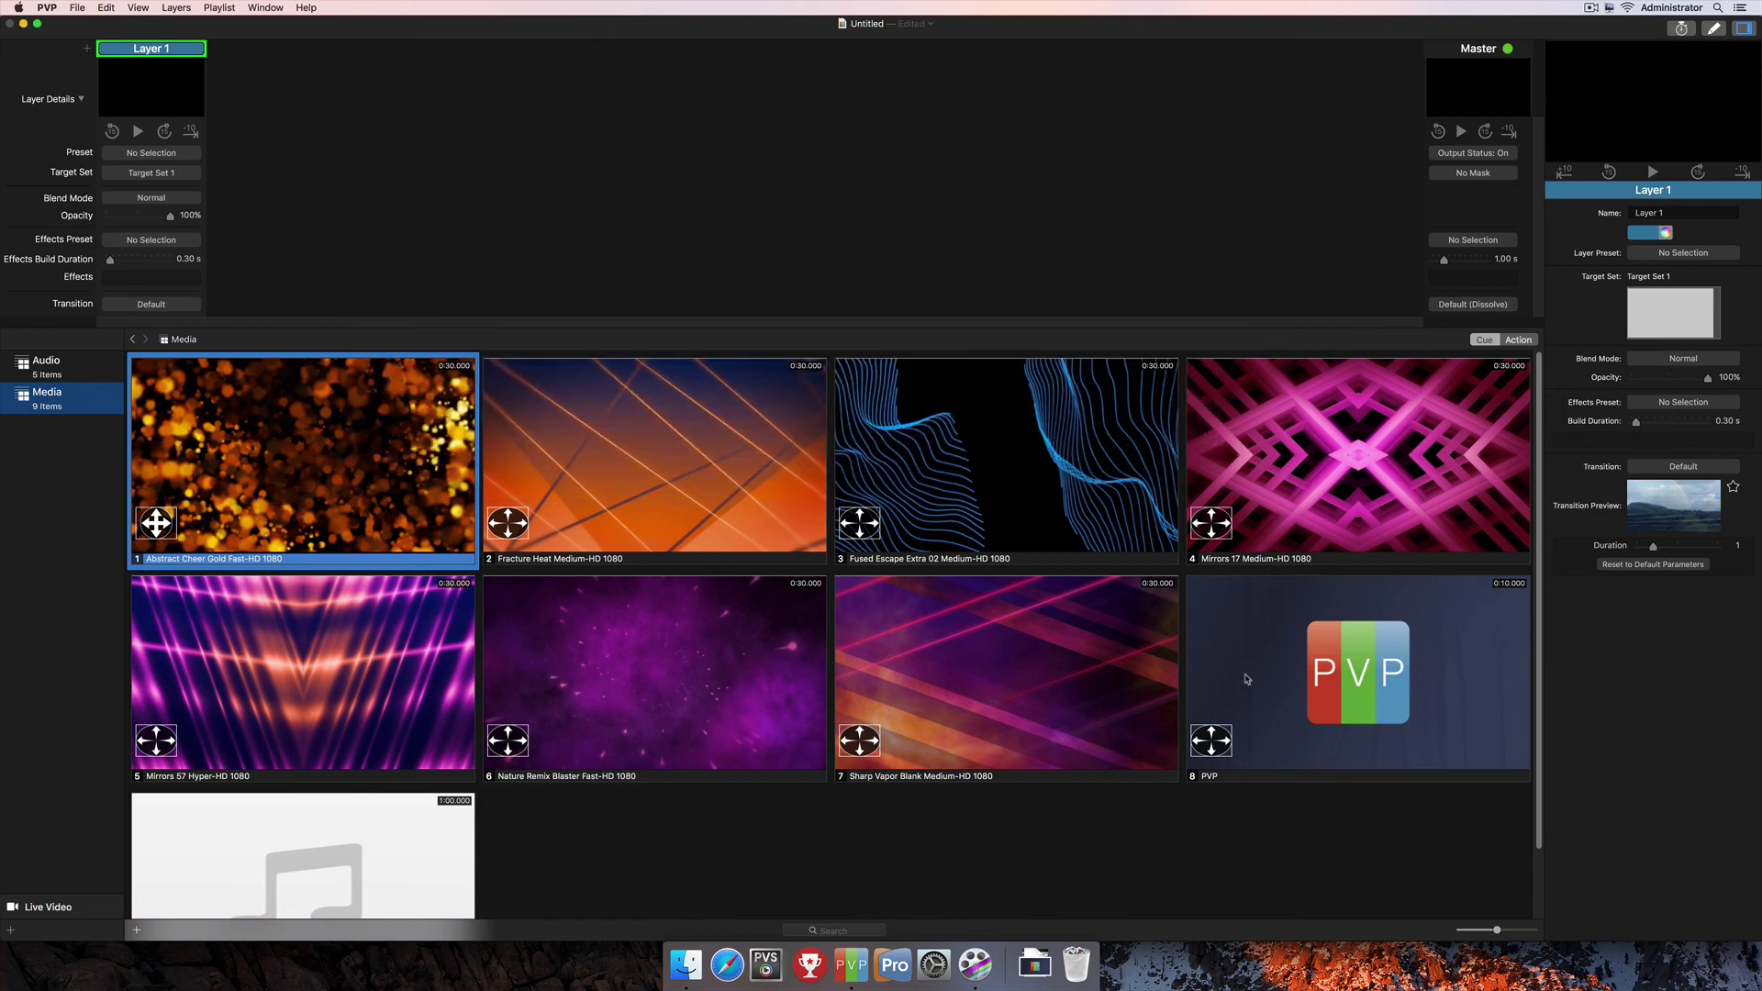
right_click(1247, 679)
mouse_move(1344, 680)
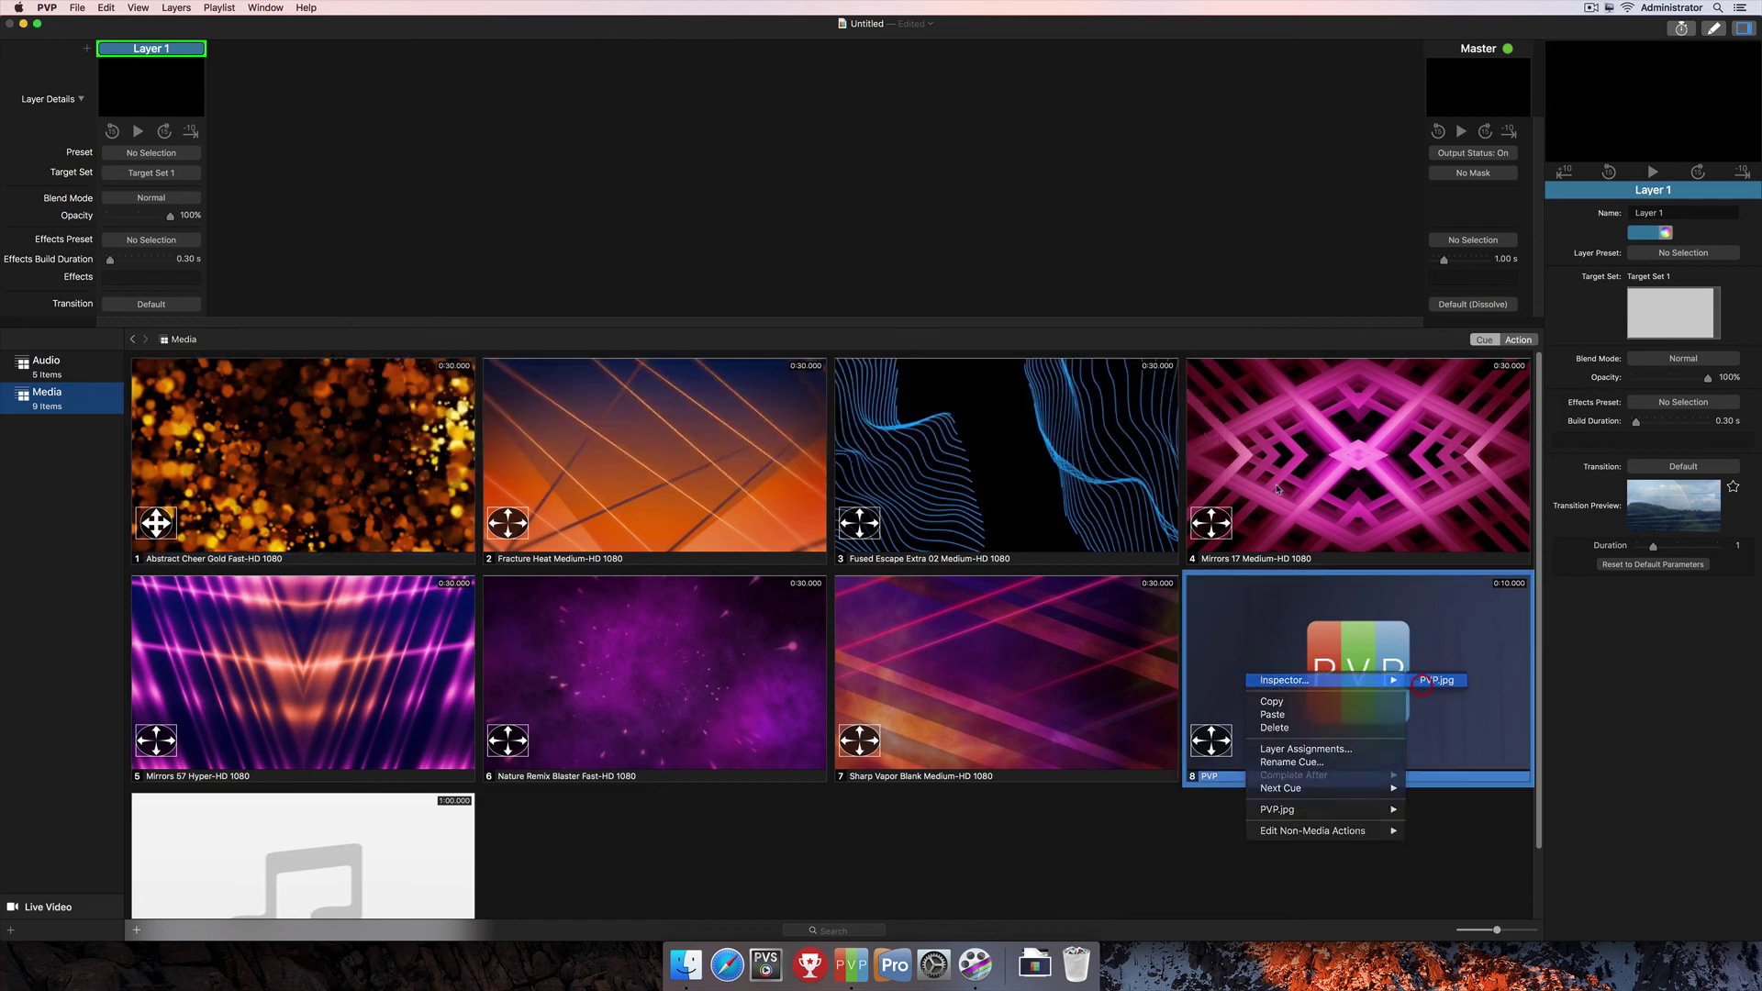
click(1432, 680)
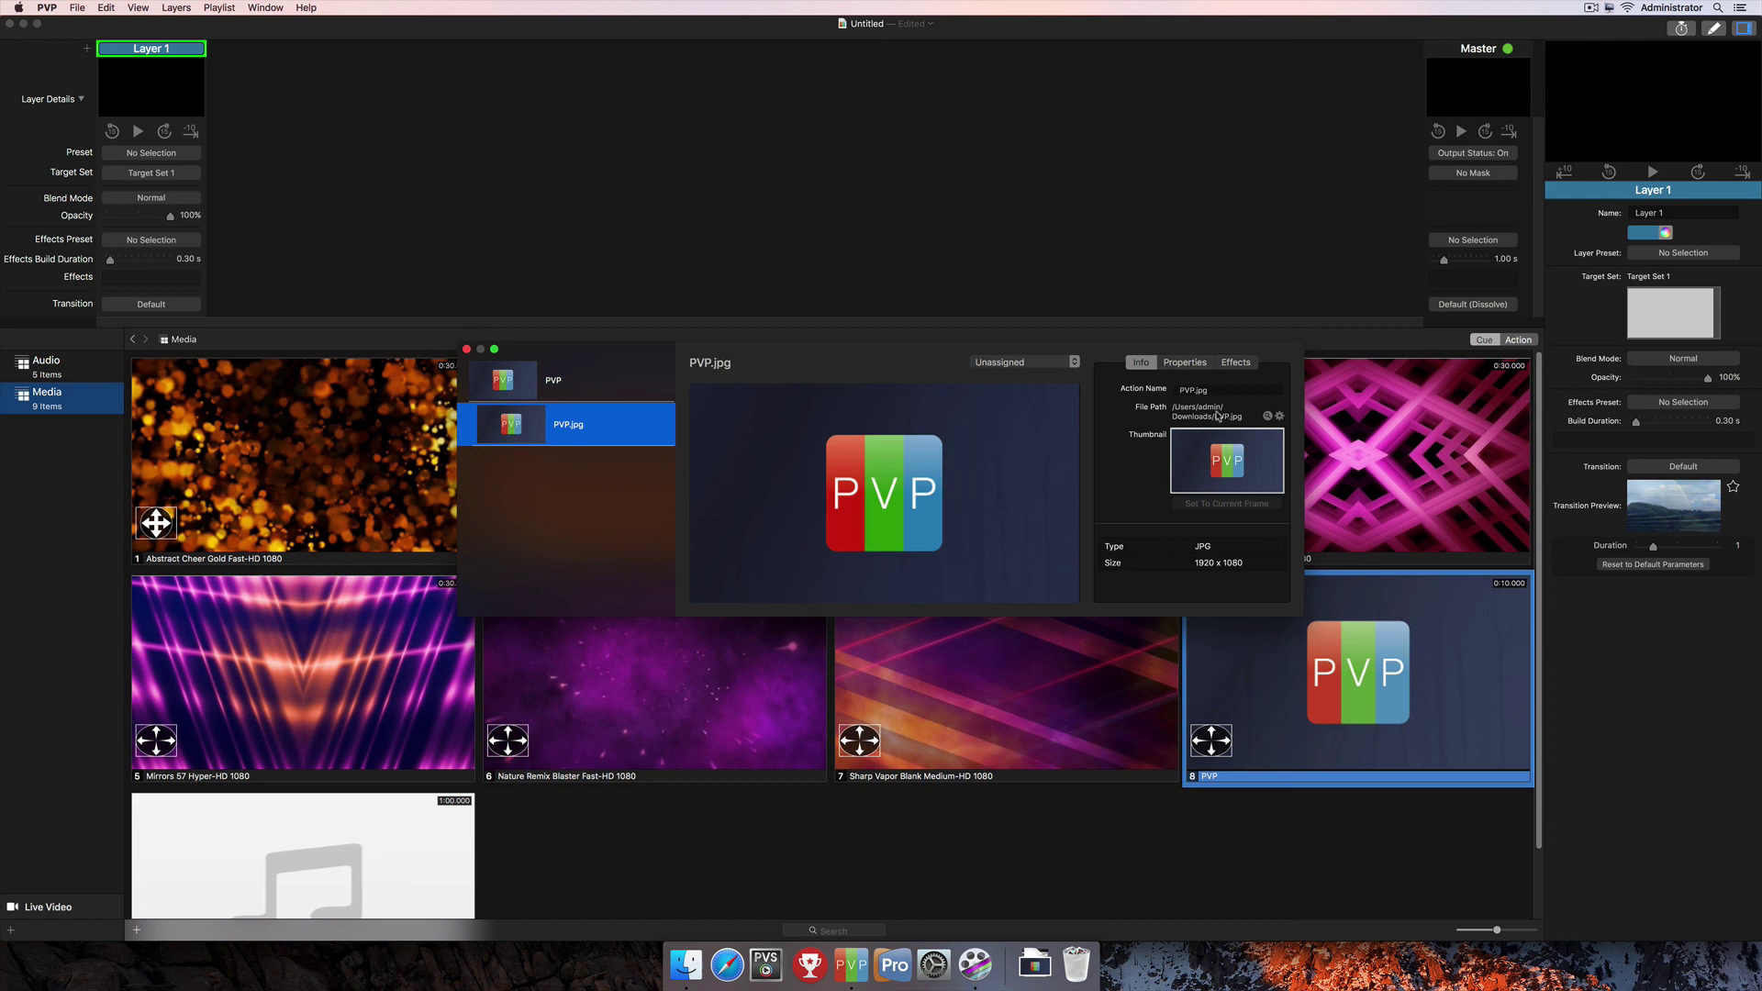
Review the PVP.jpg cue's Properties and Effects tabs, then close its inspector
click(1190, 366)
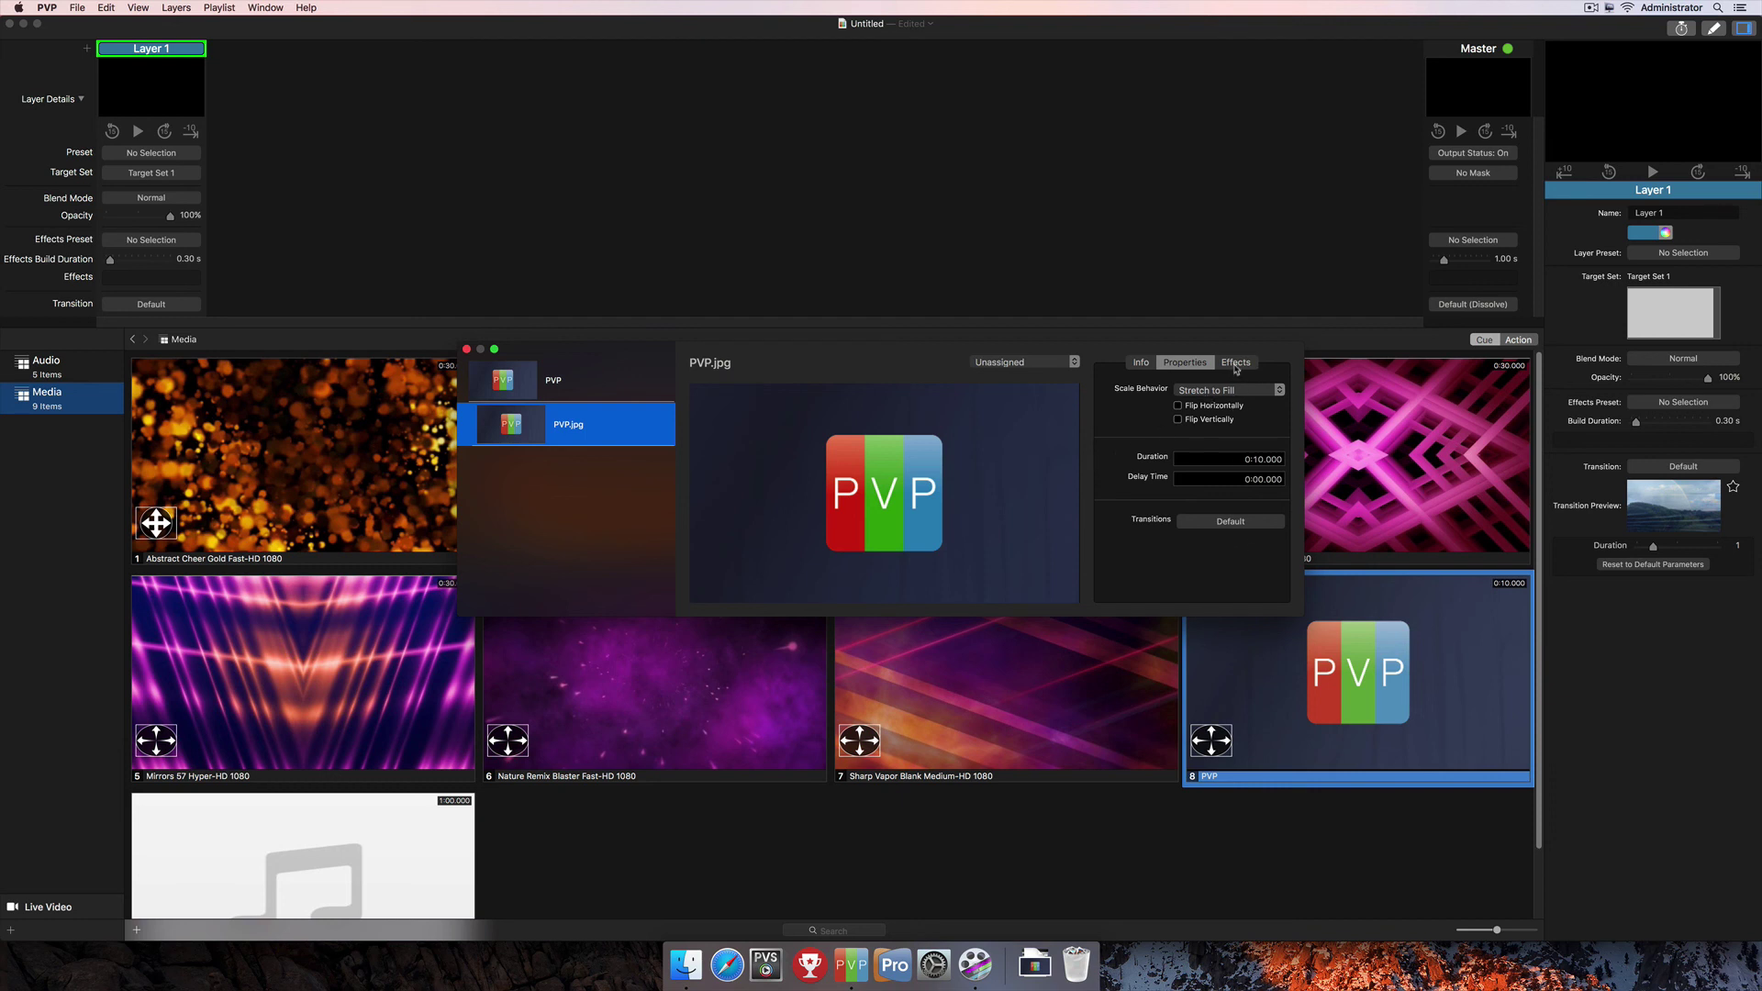
click(1236, 363)
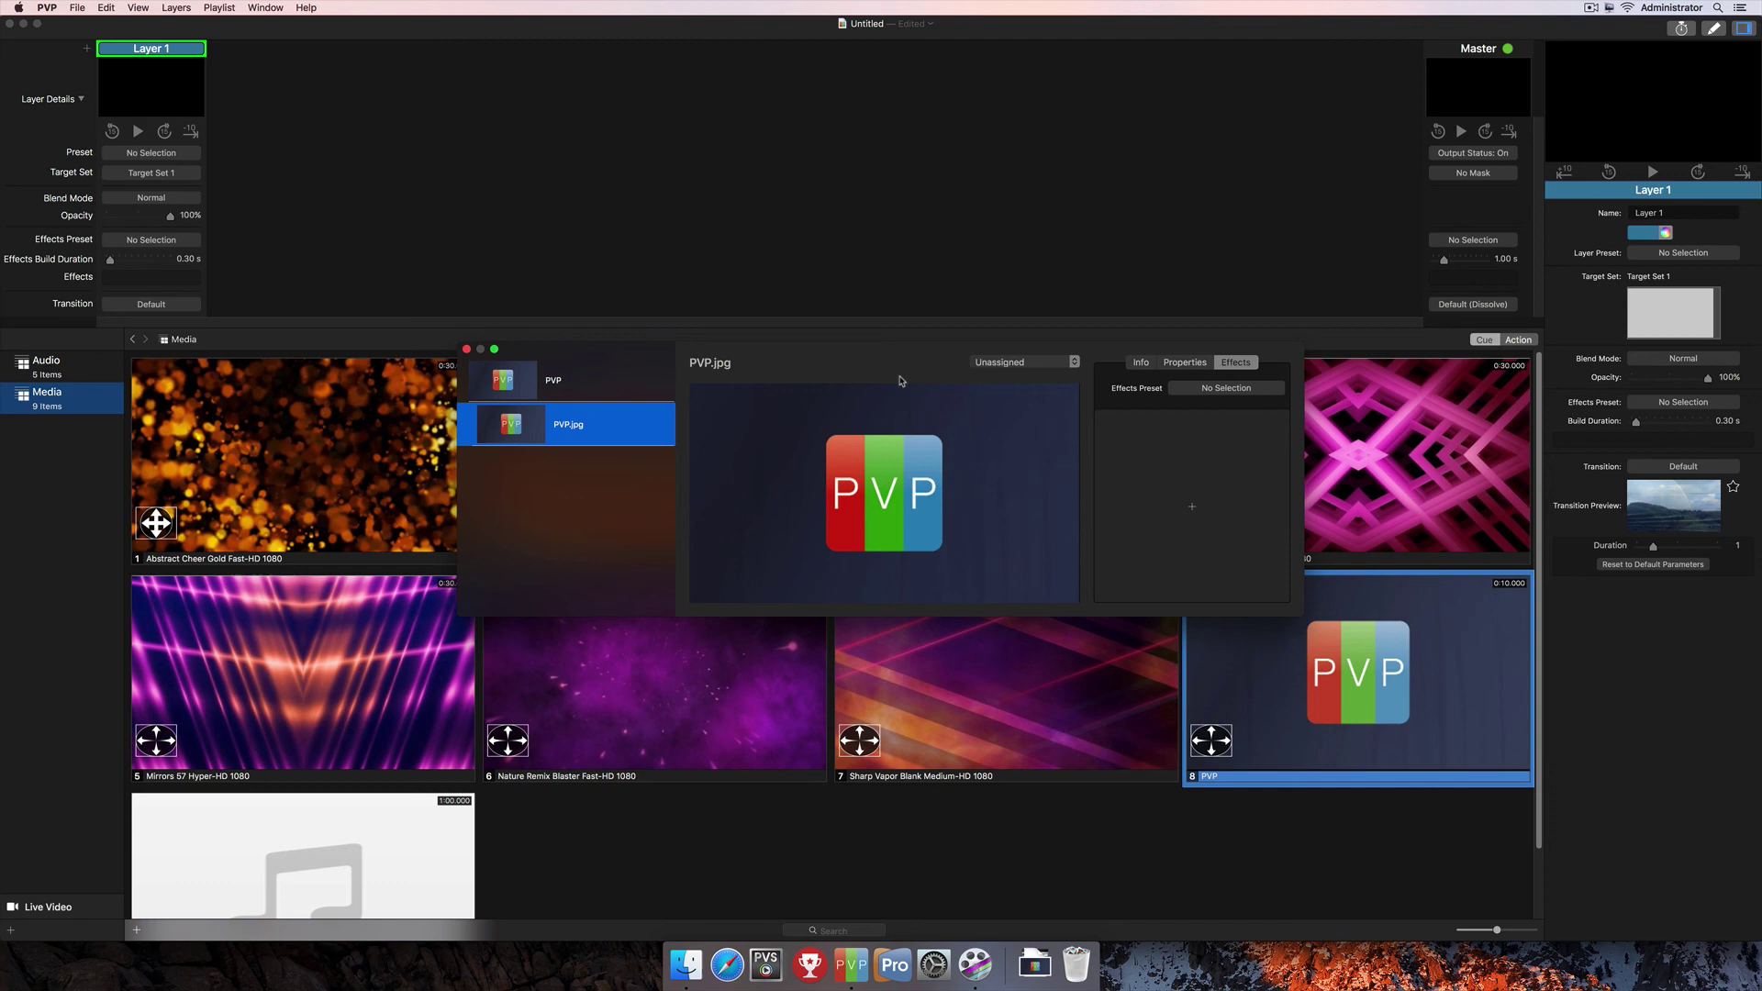
key(Escape)
Open the inspector for the Track C.wav cue in the ninth slot
right_click(392, 832)
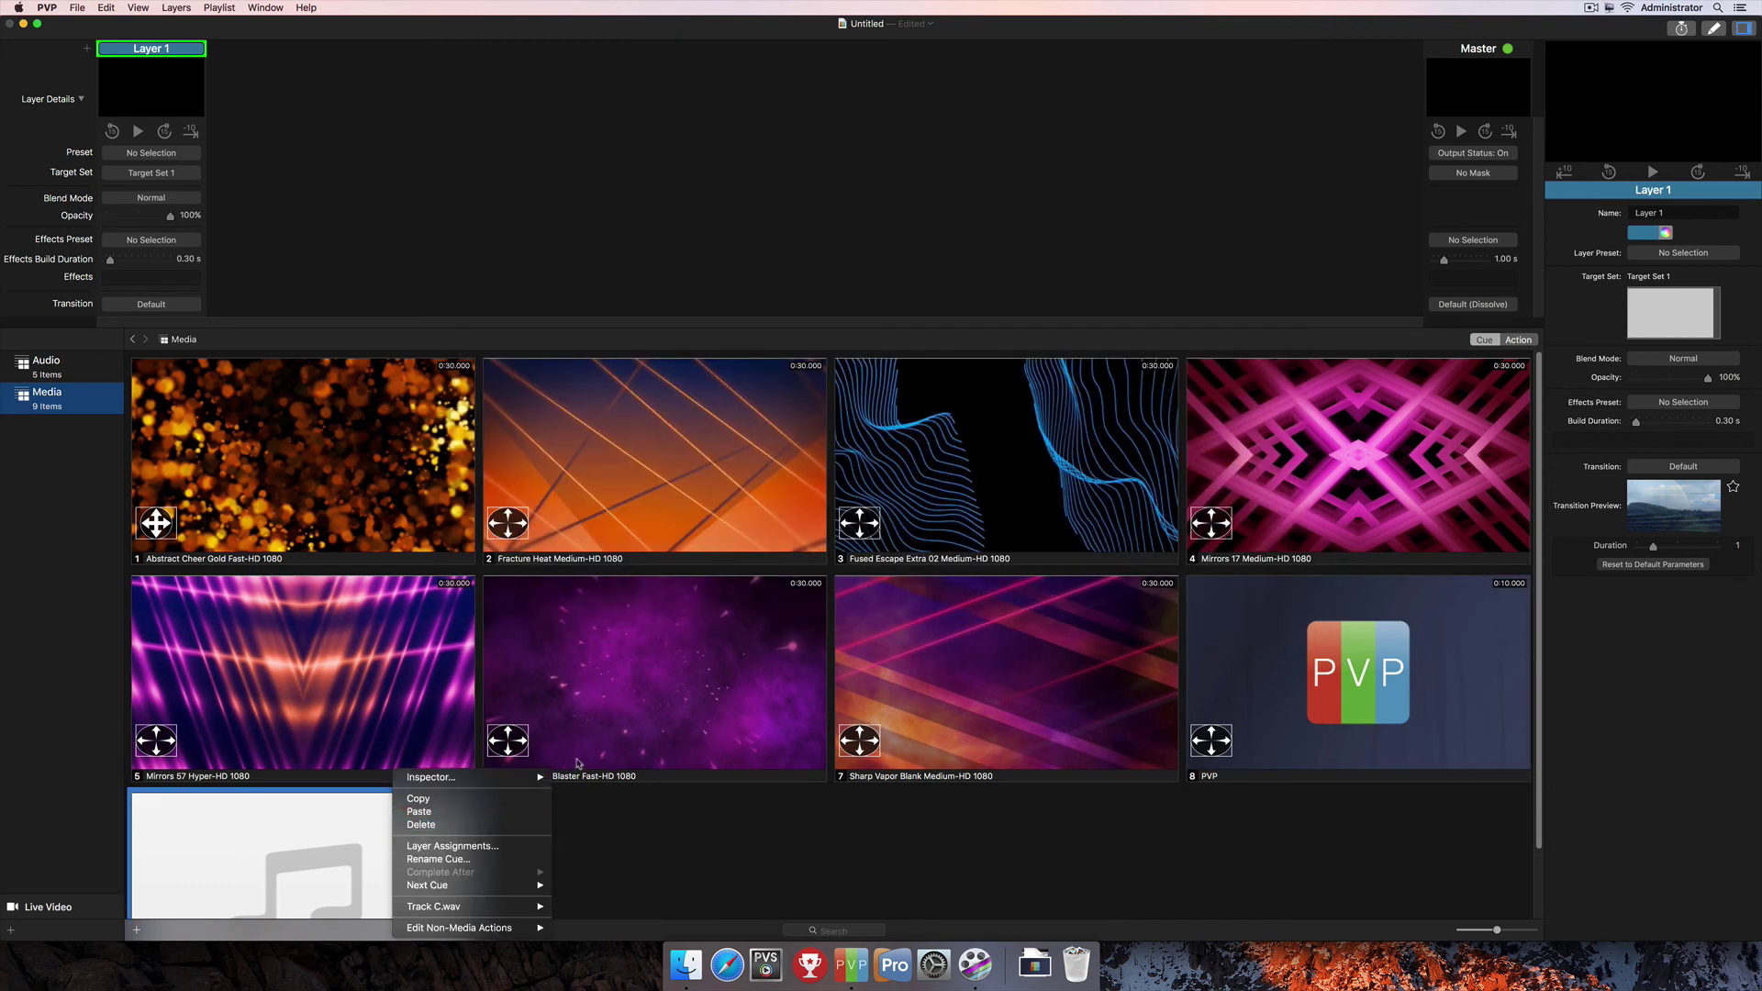
mouse_move(512, 777)
click(594, 777)
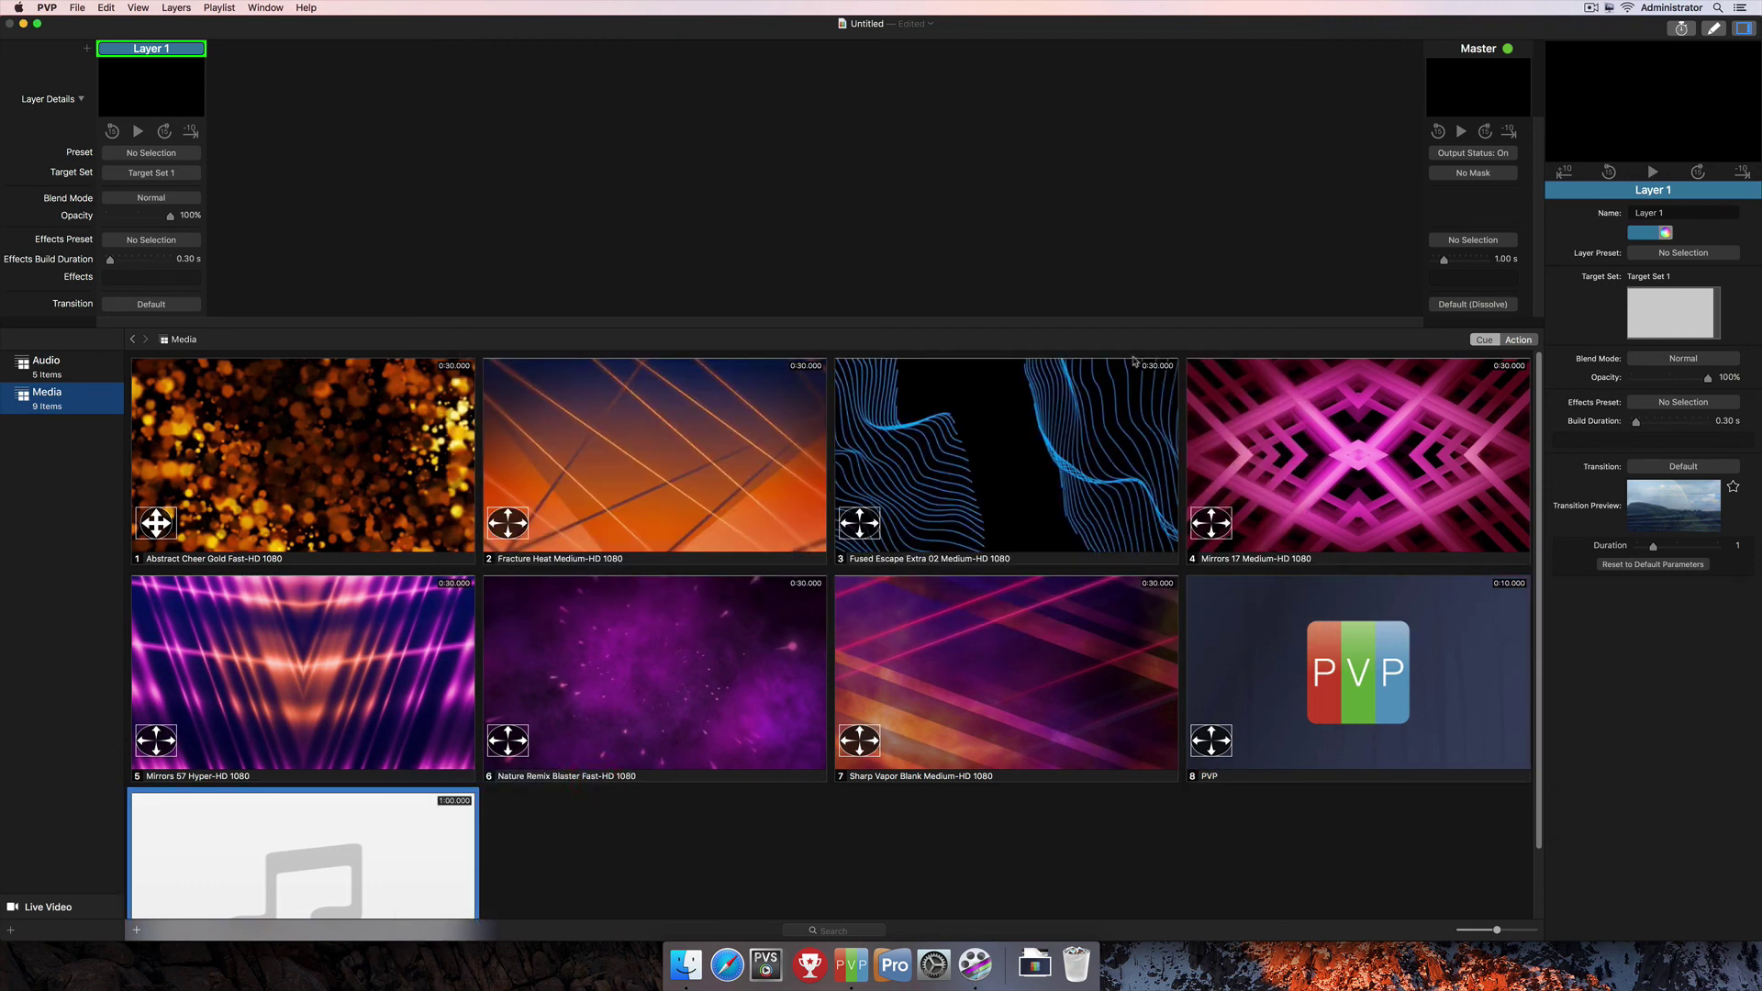
Browse its Properties and Audio tabs, ending on Info showing WAV, 0:01:00.000 duration
click(1176, 345)
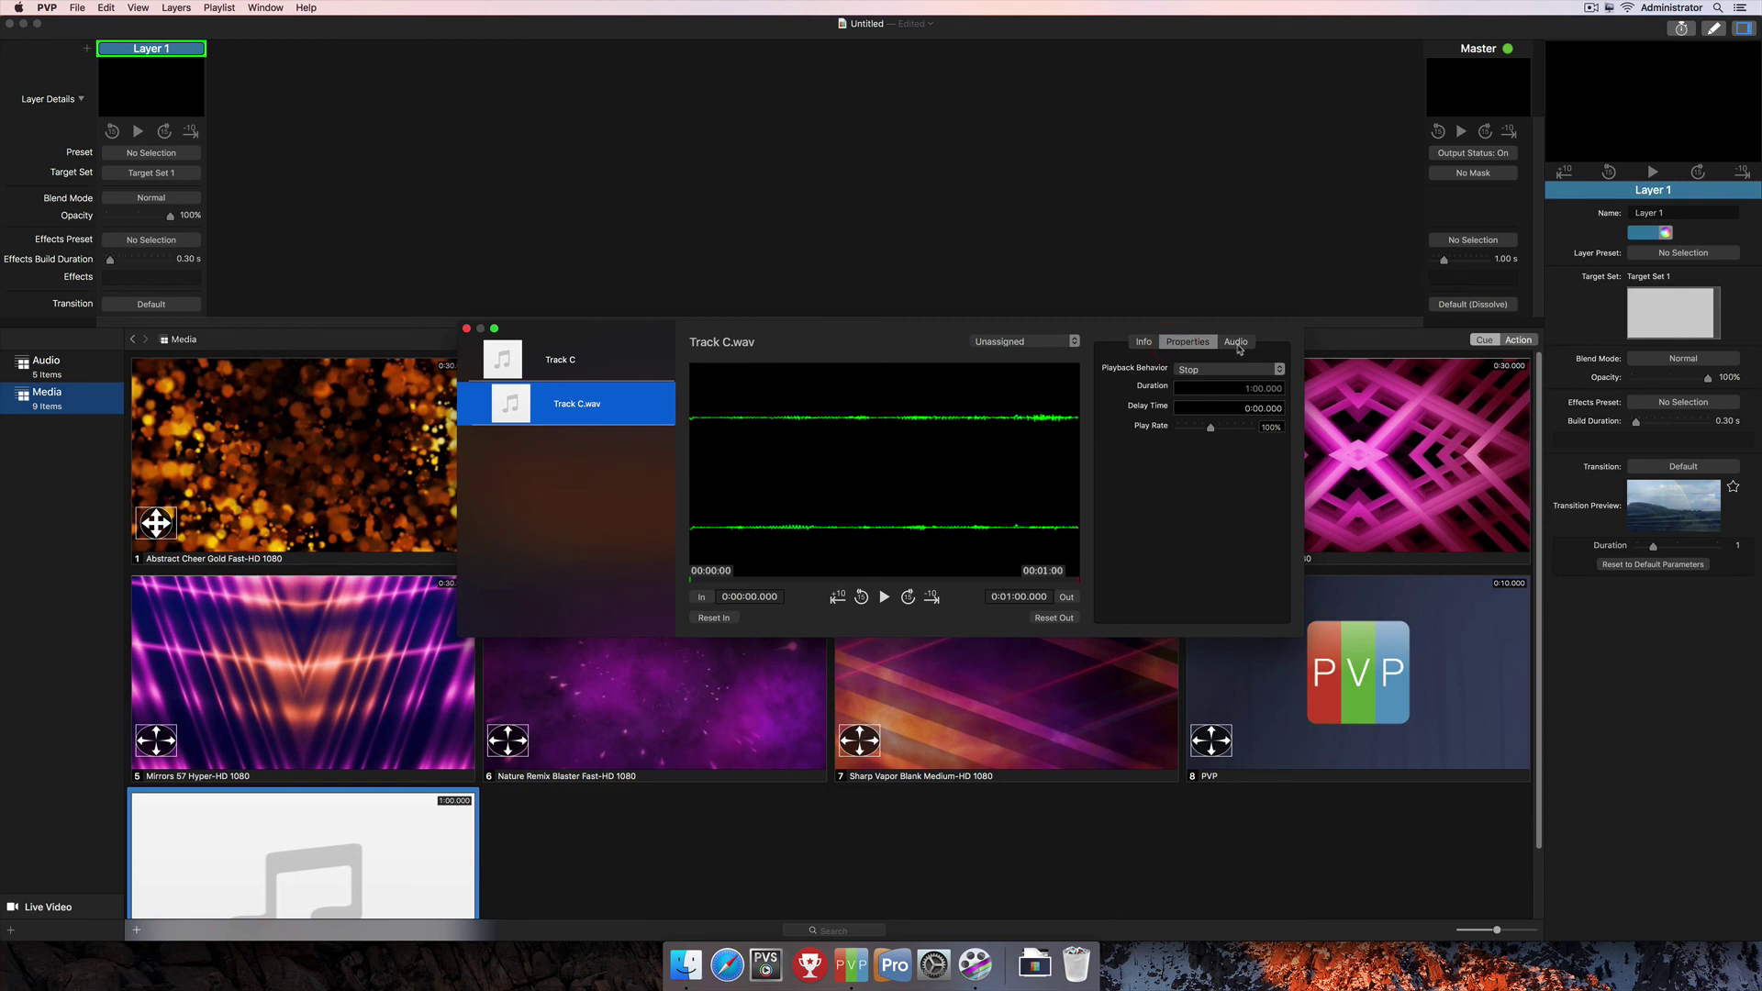
click(1237, 346)
click(1187, 343)
click(1142, 343)
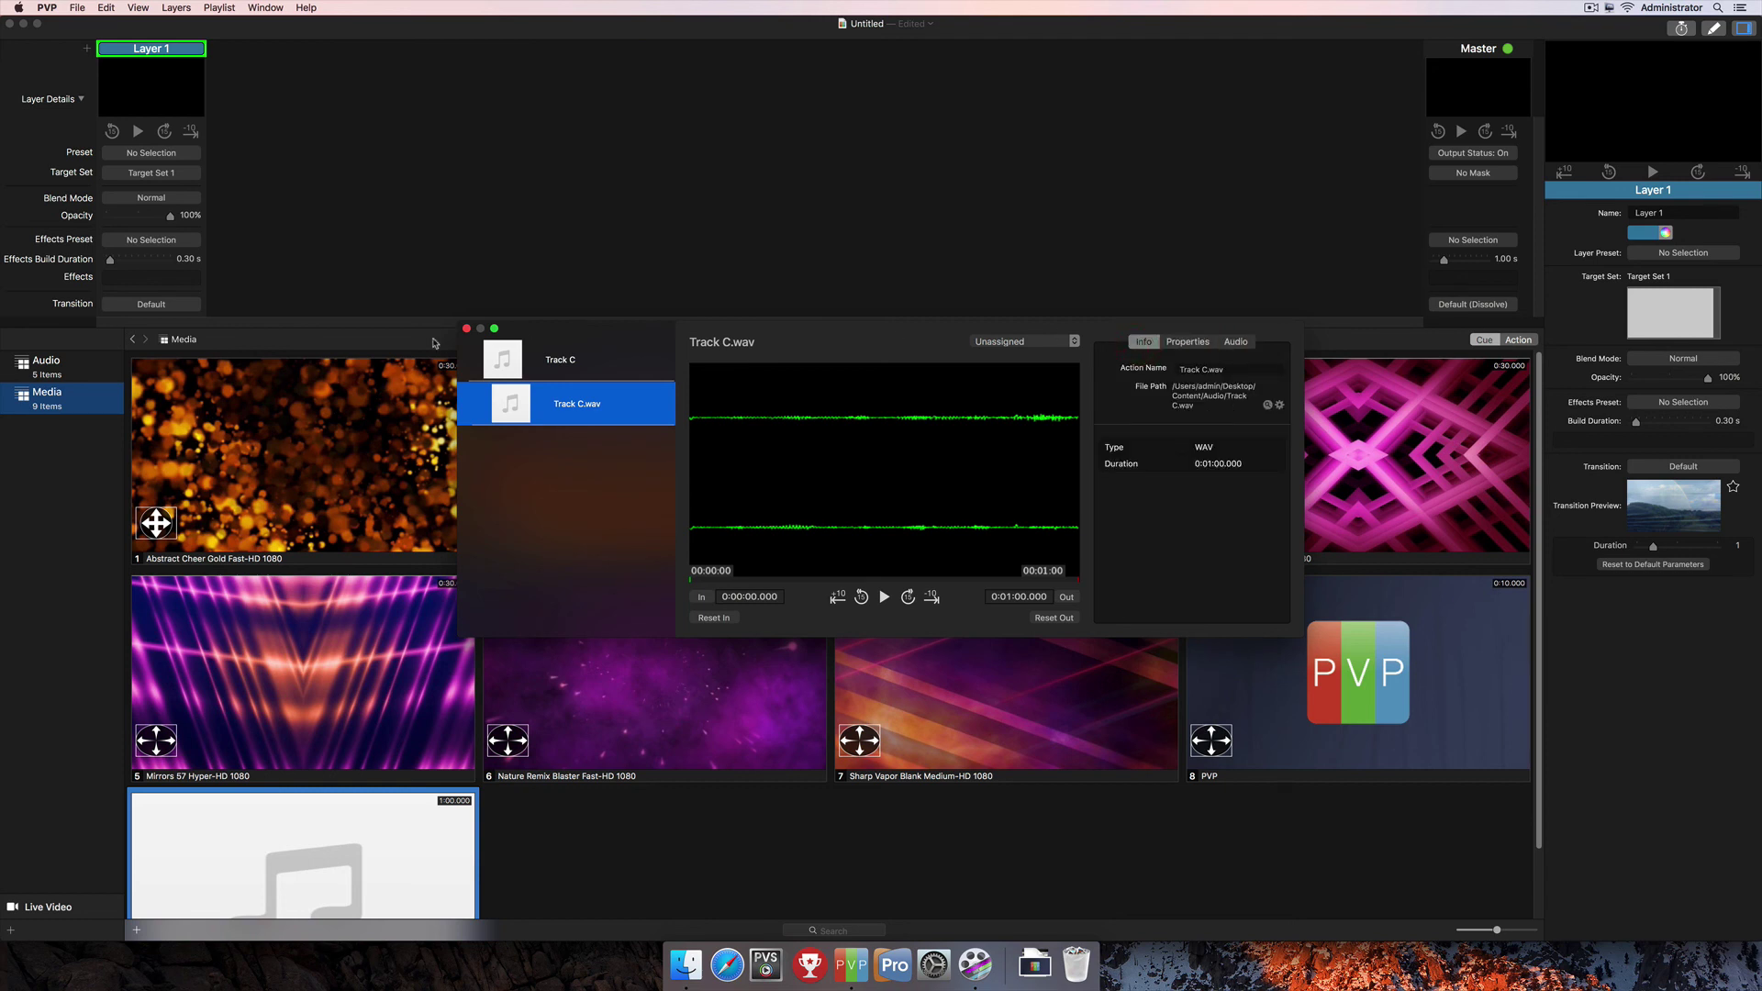